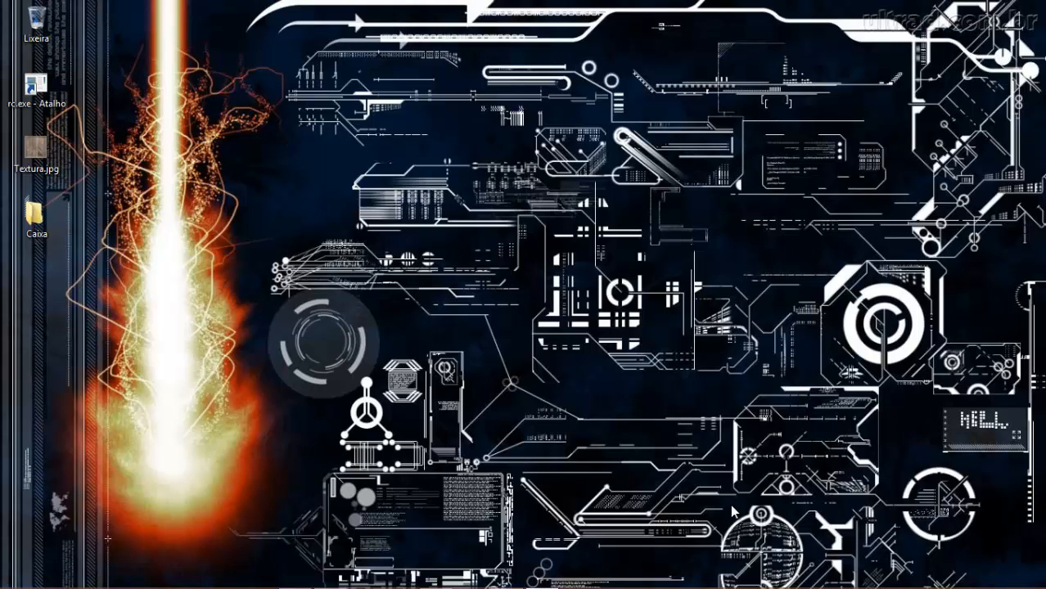
Switch to Photoshop and open the image Textura.jpg from the desktop folder (Área de Trabalho)
mouse_move(331, 586)
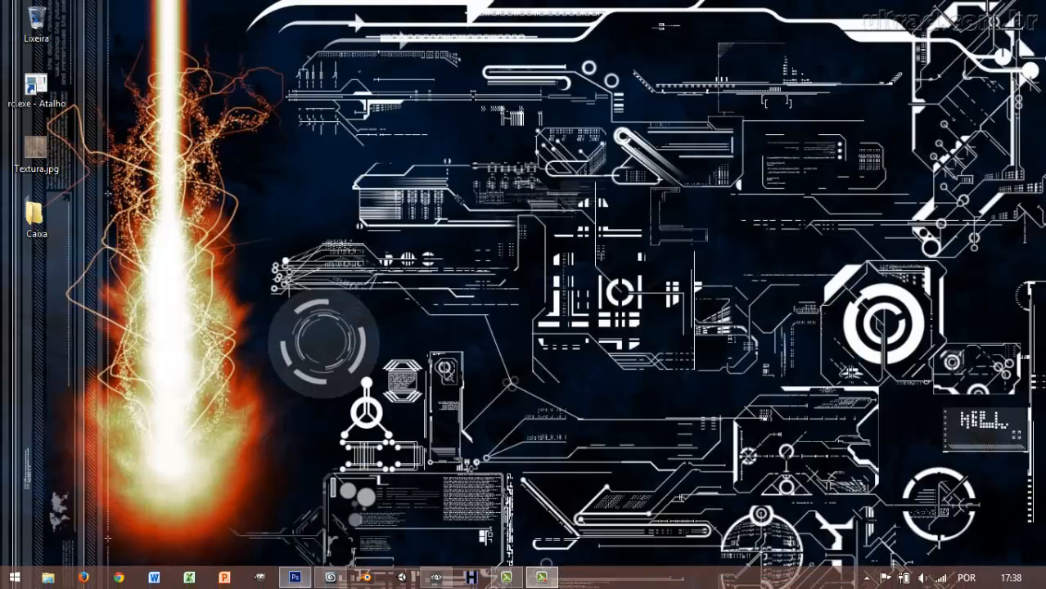
left_click(295, 578)
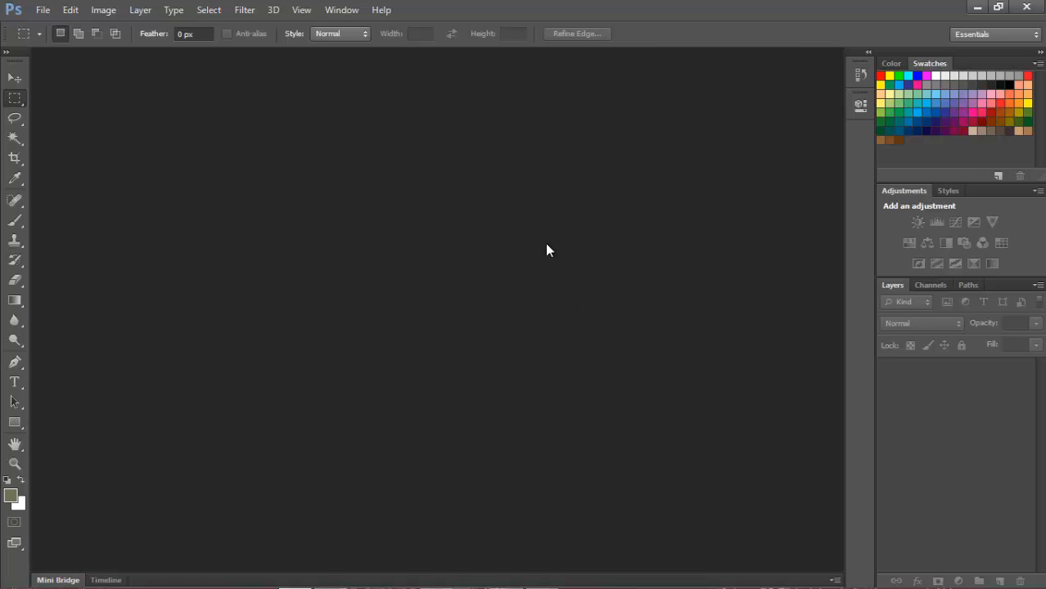
left_click(44, 9)
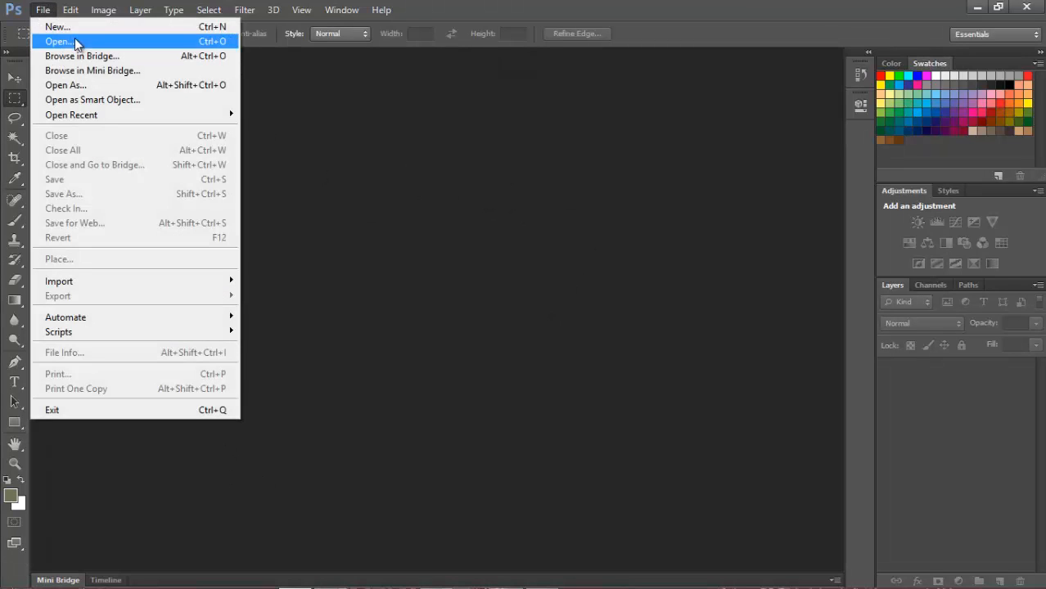
left_click(63, 41)
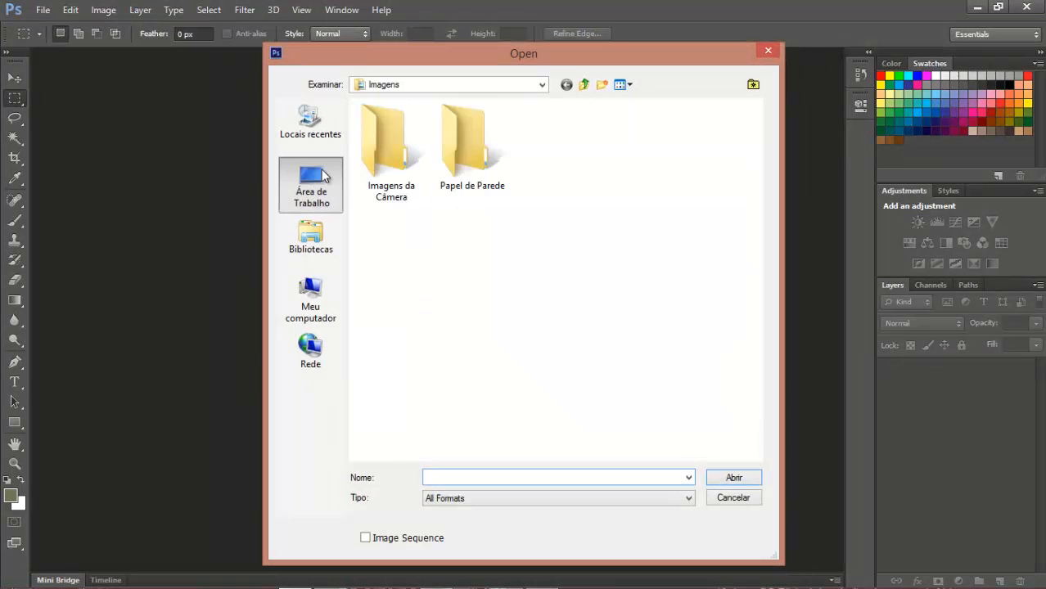
left_click(319, 180)
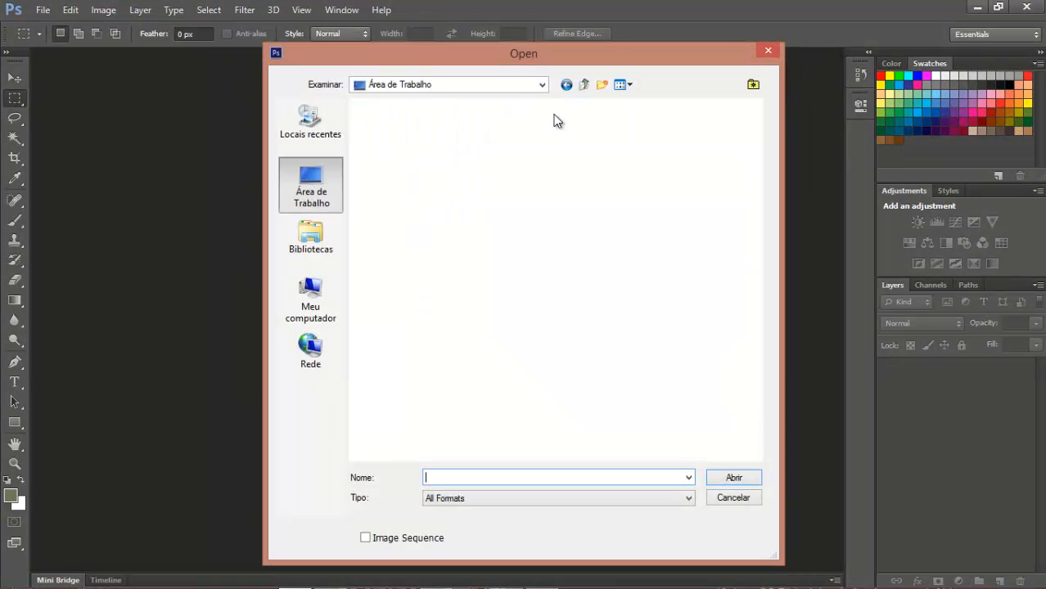
left_click(539, 238)
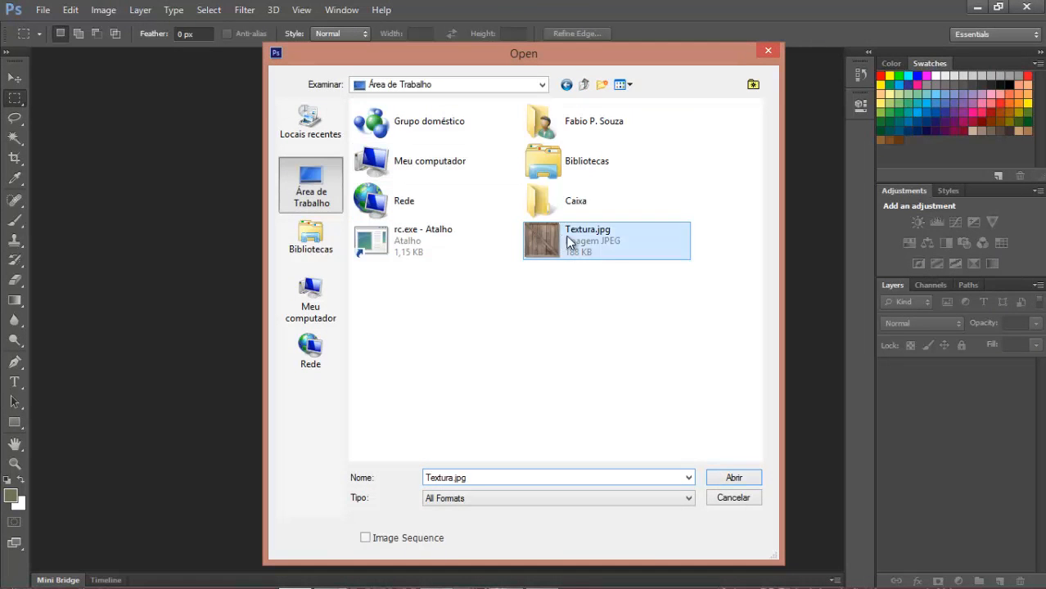
left_click(741, 479)
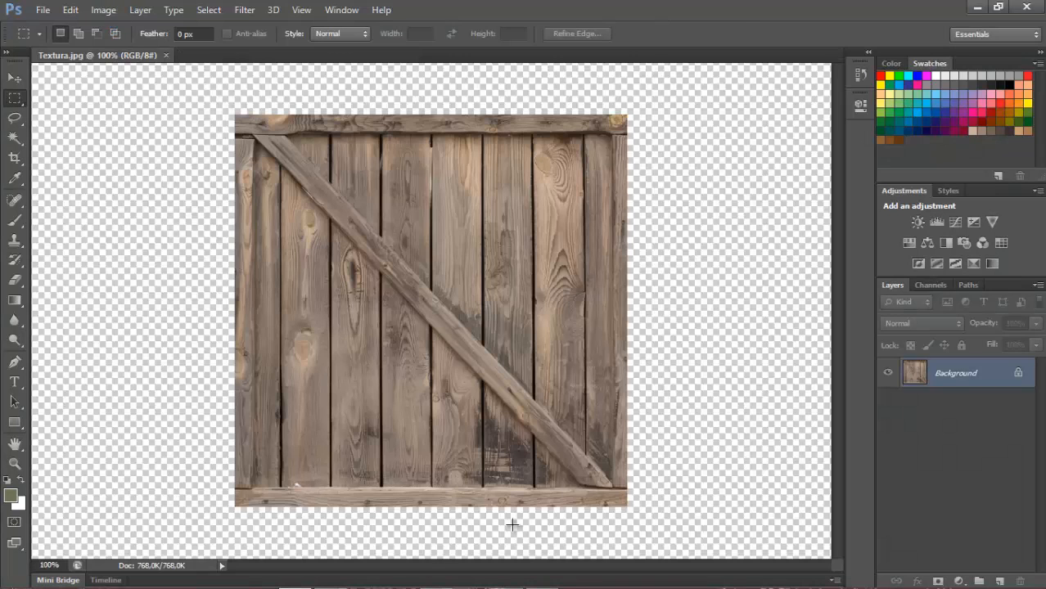
Check the texture's pixel width and height in the Image Size settings without changing them
left_click(104, 10)
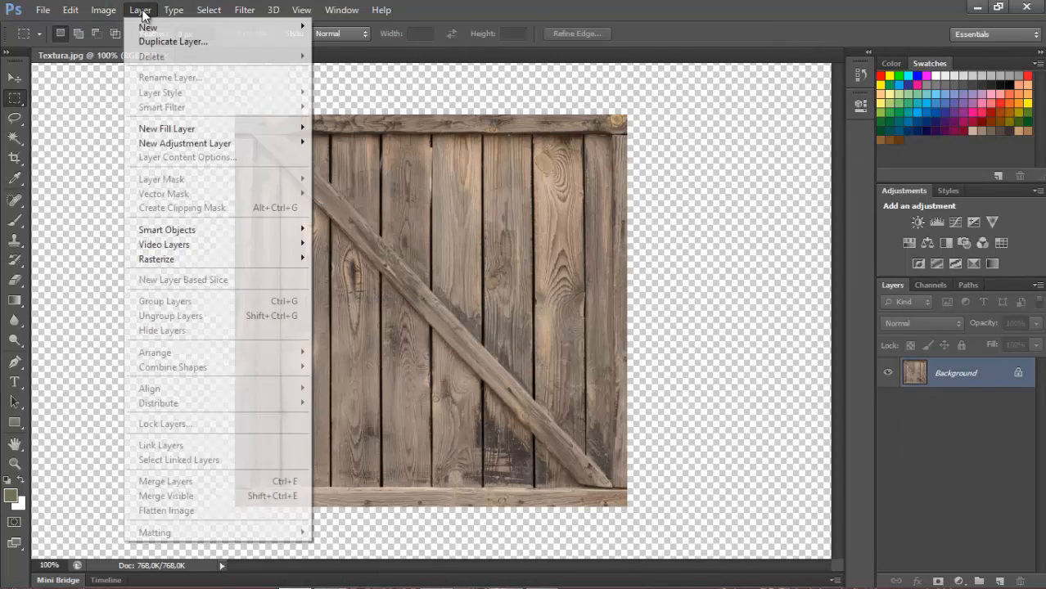
mouse_move(115, 11)
left_click(124, 120)
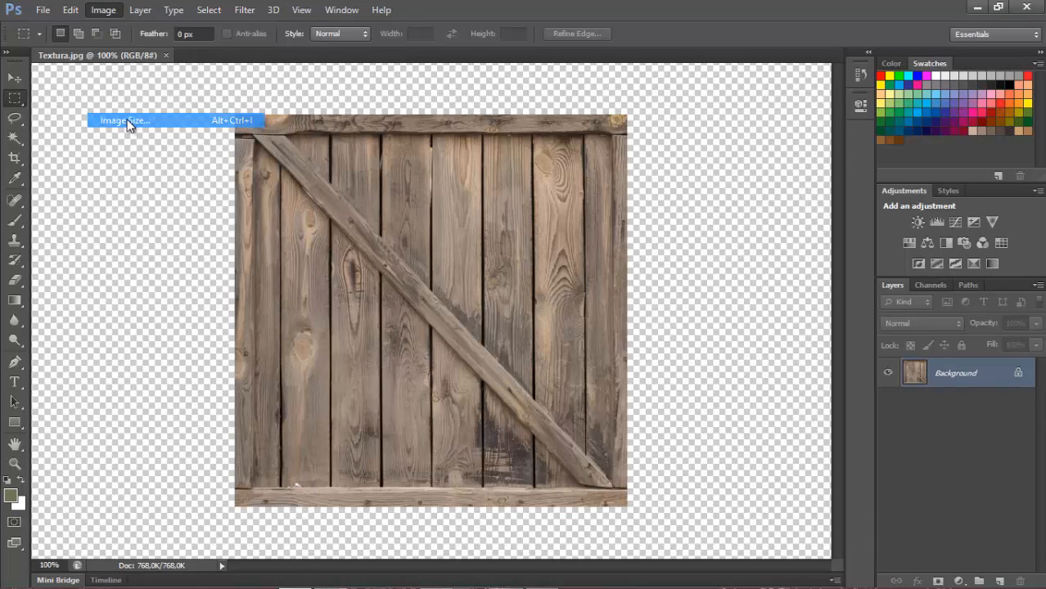
left_click(465, 148)
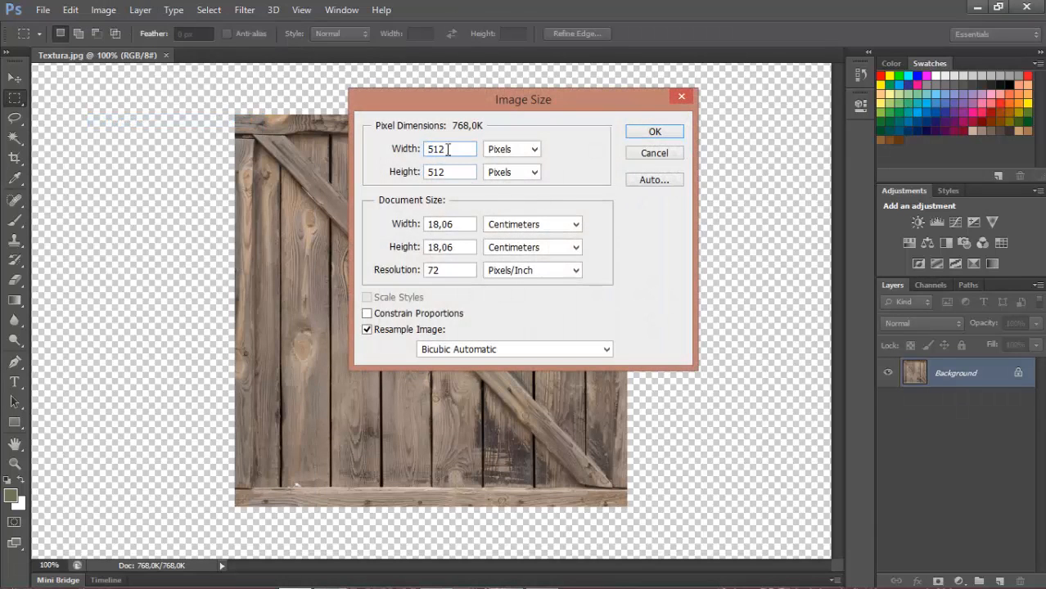
left_click_drag(456, 147, 403, 148)
left_click_drag(447, 174, 379, 174)
left_click_drag(448, 150, 386, 158)
left_click_drag(462, 172, 365, 145)
left_click(664, 155)
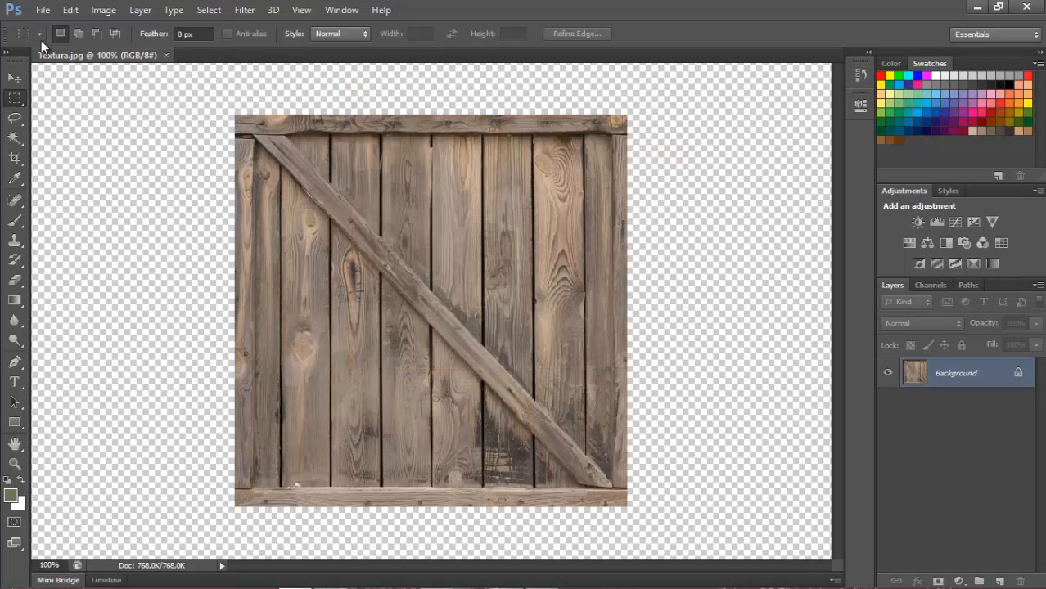
Start saving the texture under a new file and choose the CryTIFPlugin (*.TIF) format
left_click(42, 9)
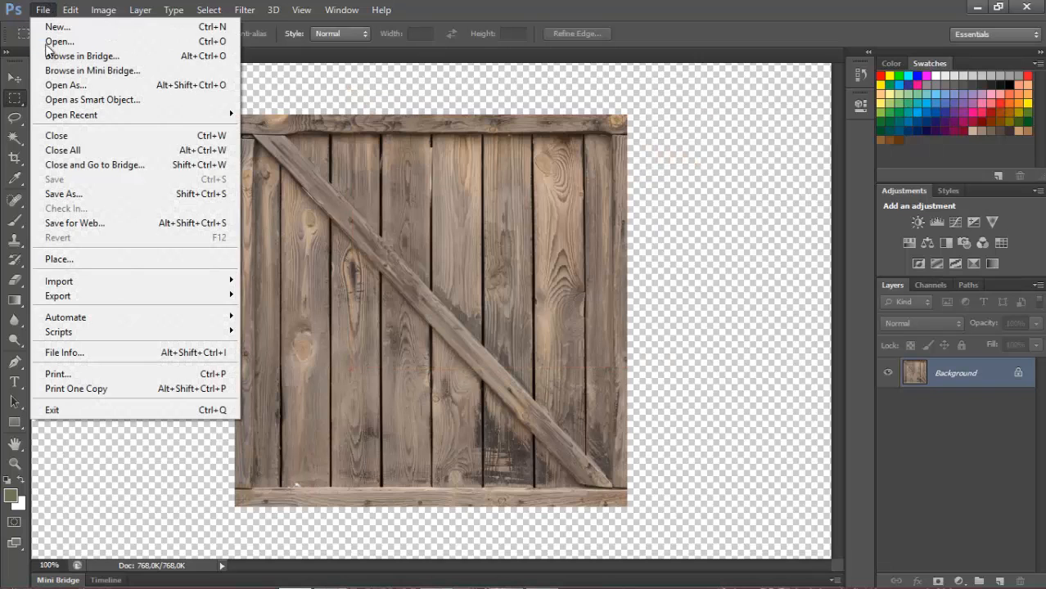
left_click(57, 195)
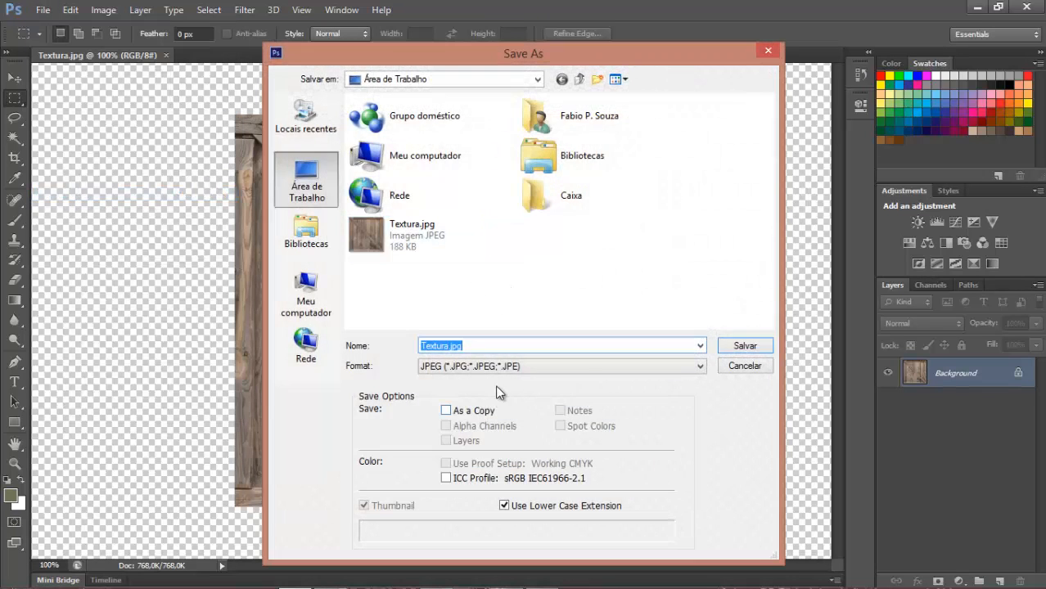
left_click(496, 368)
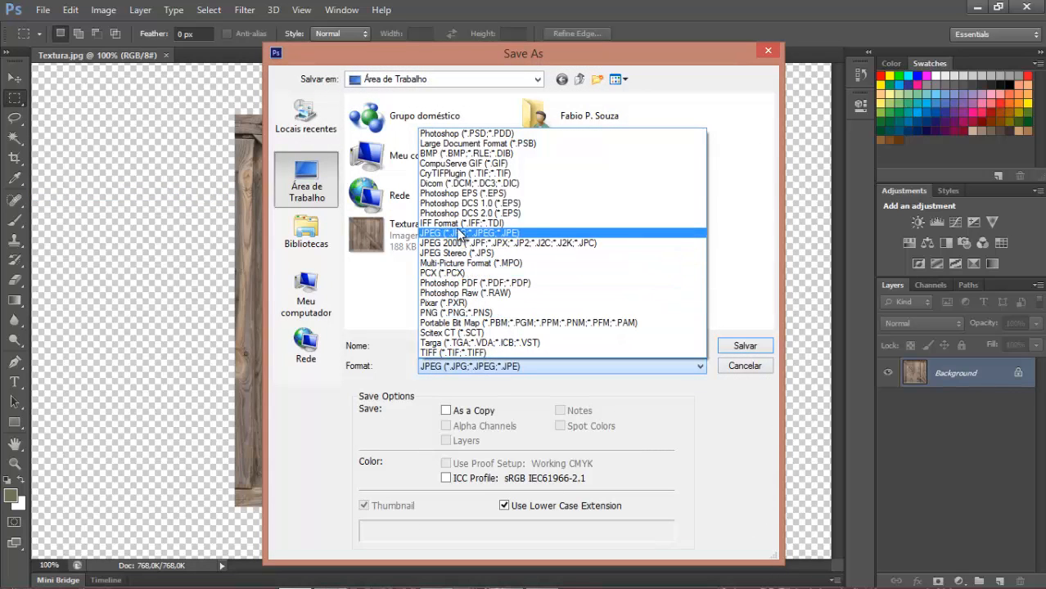
left_click(455, 175)
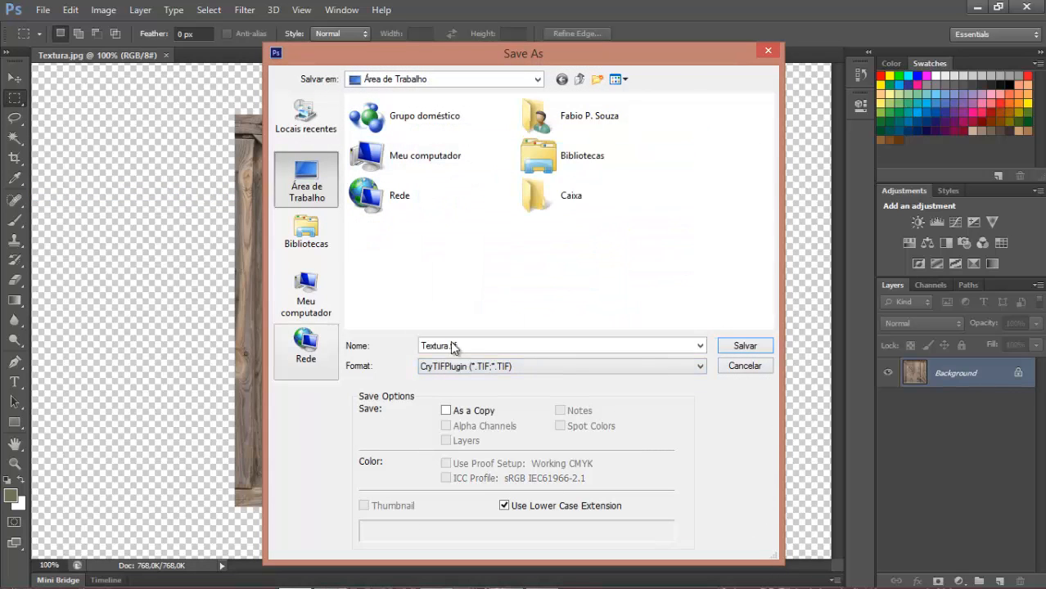
Replace the base name of the file being saved with cubo_dif, keeping the .tif extension
double_click(437, 344)
left_click(445, 346)
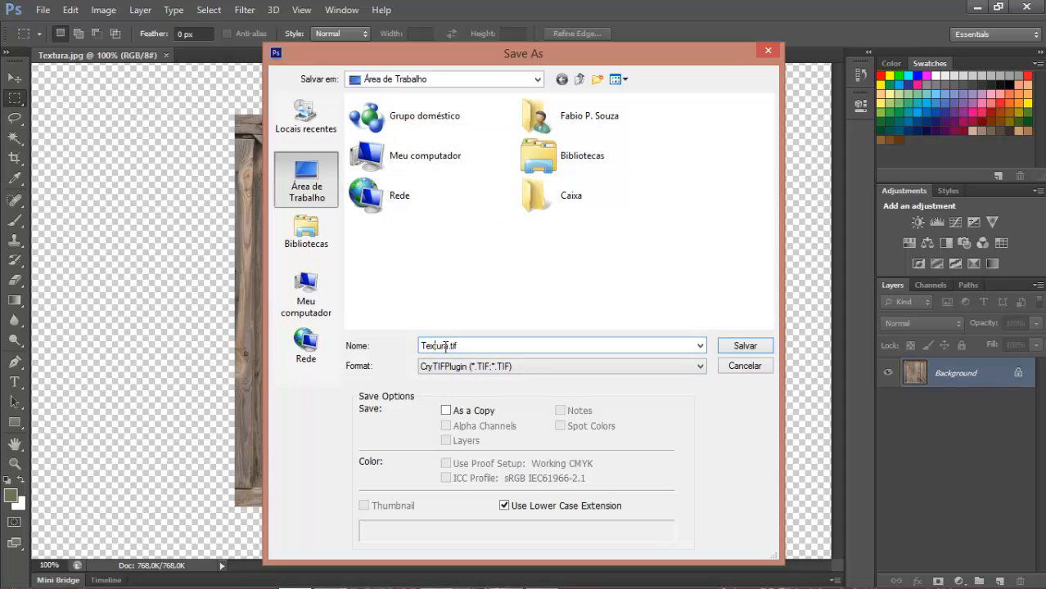
double_click(432, 346)
left_click(449, 346)
double_click(439, 345)
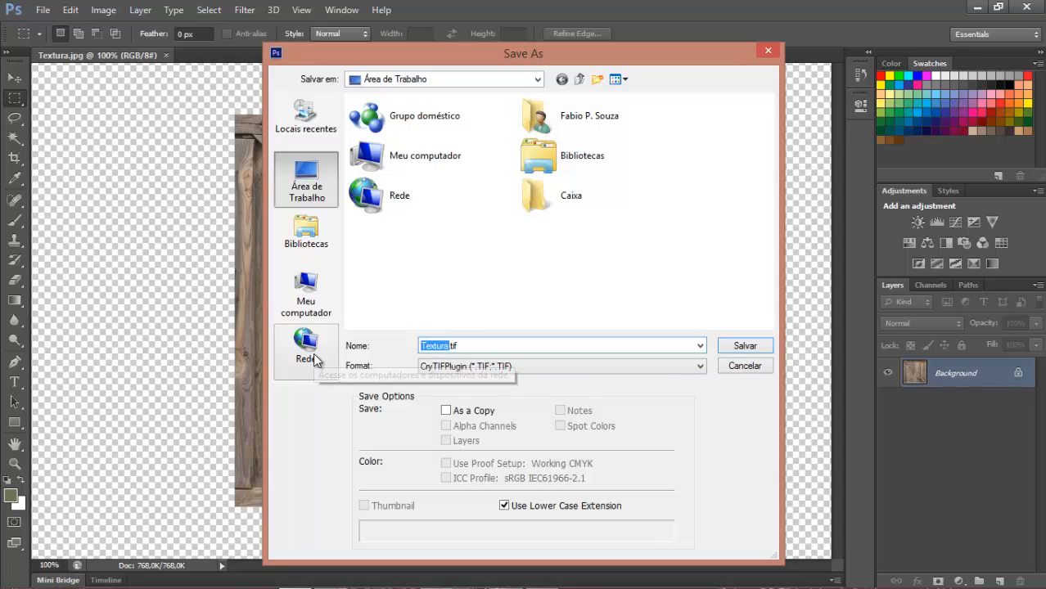
type("Cu")
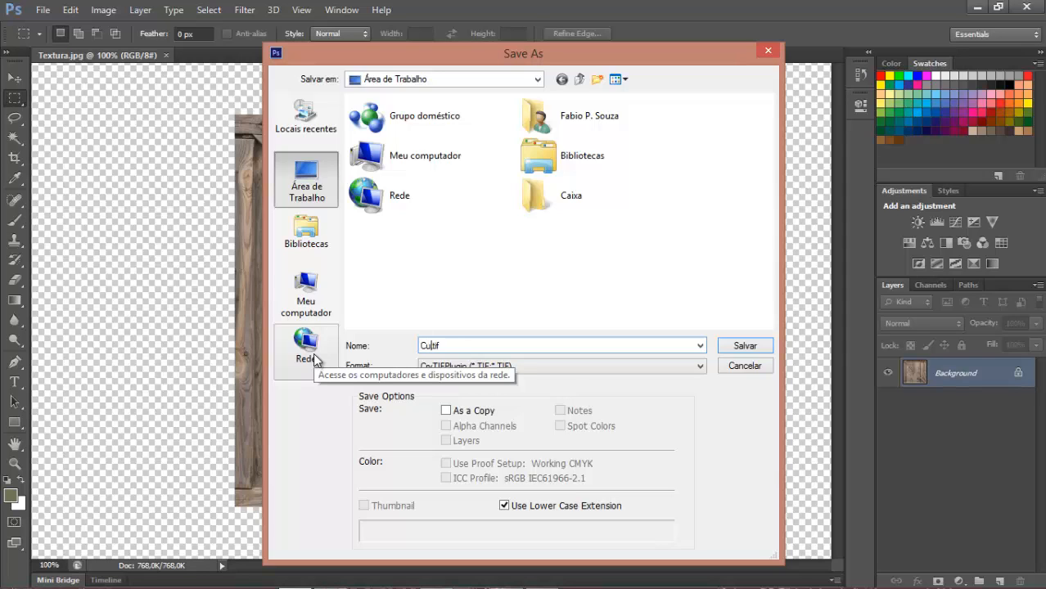
key("BackSpace")
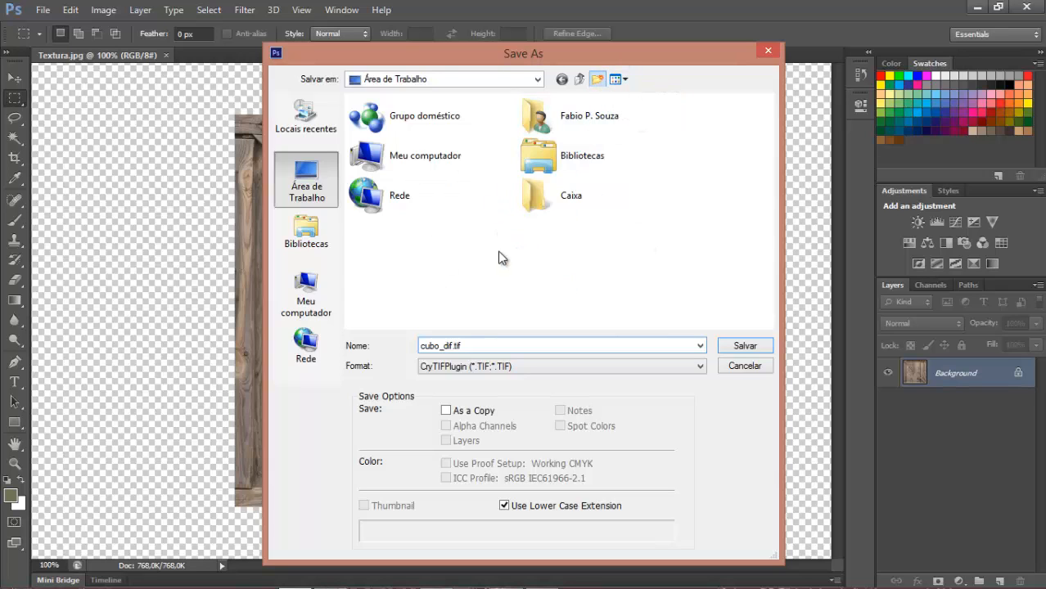
Create a folder named CaixaMax on the desktop and open it as the save location
type("Cai")
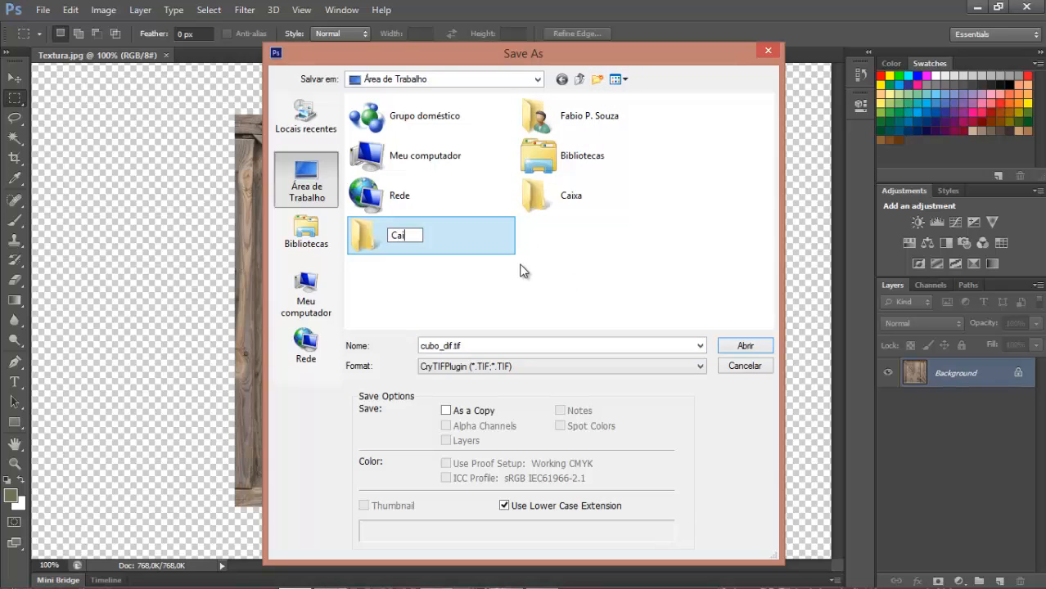
type("xaMax")
key("Return")
key("Return")
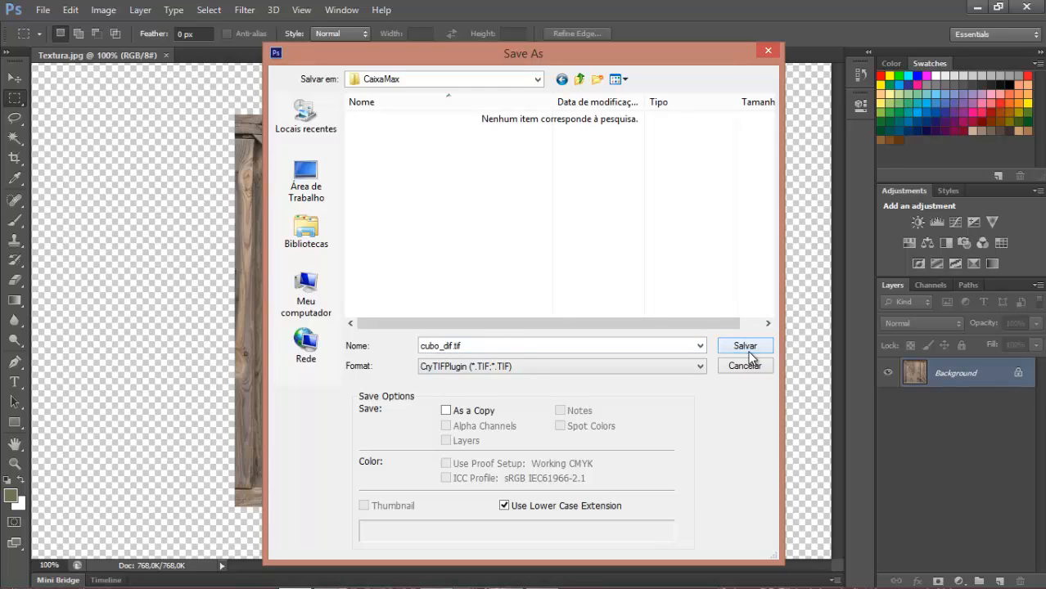
Change the name of the file being saved to img_cubo.tif
left_click(441, 345)
left_click(441, 346)
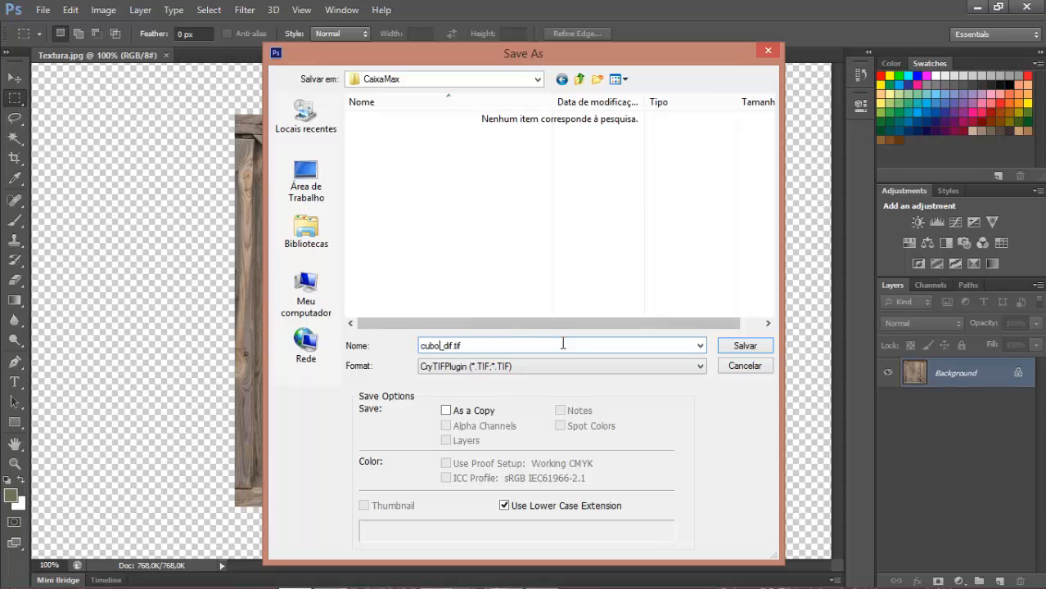
key("Delete")
key("Delete")
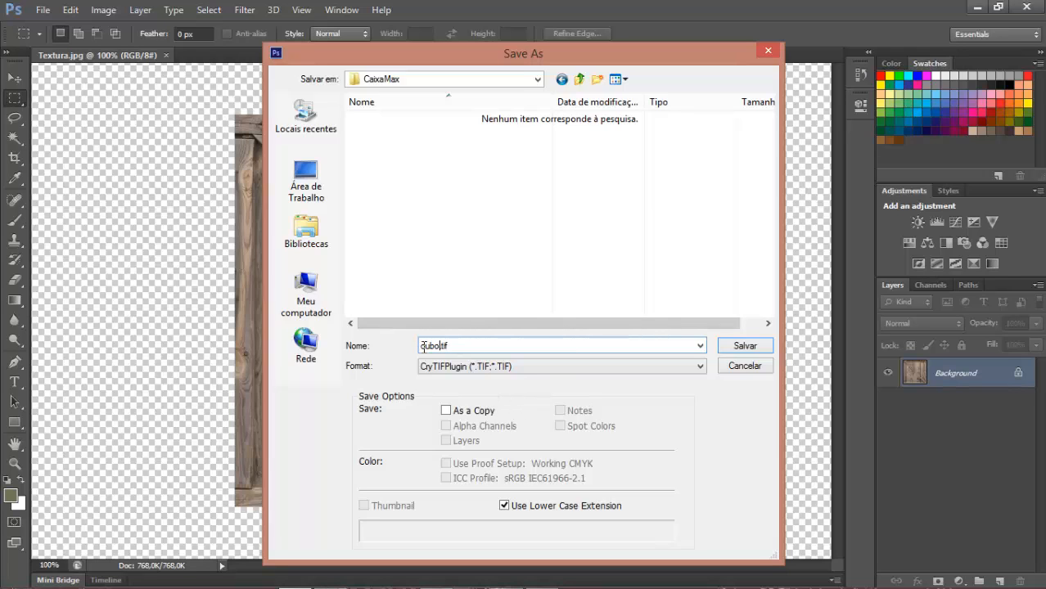
type("img")
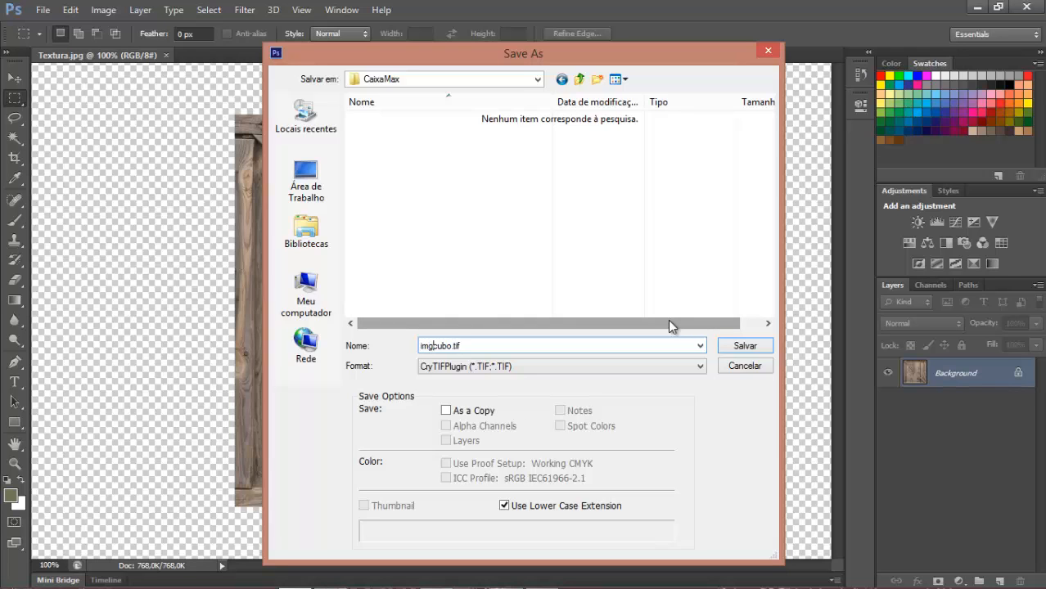
type("_")
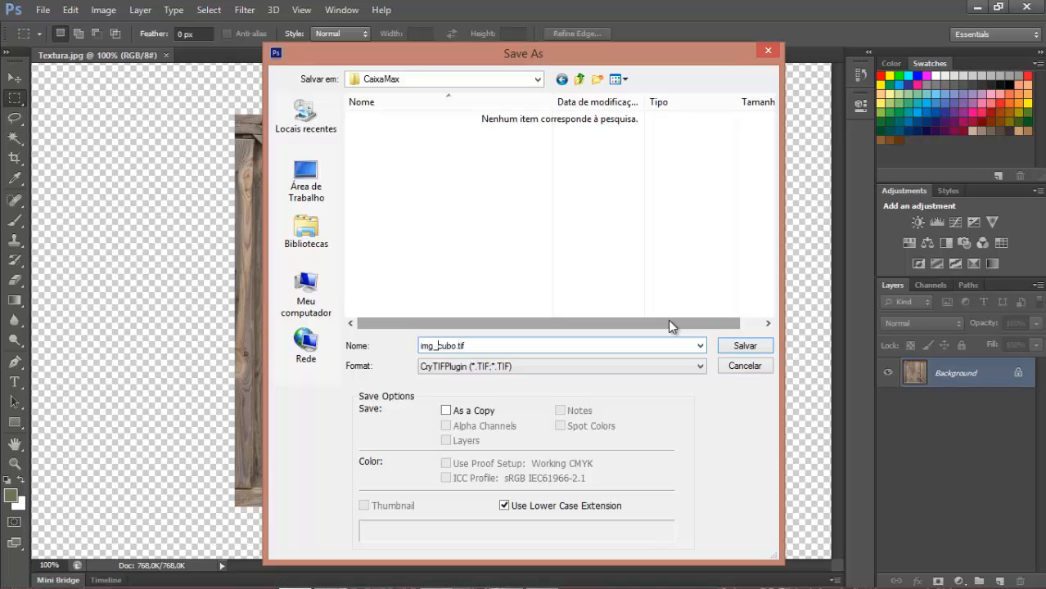
left_click(484, 346)
key("ctrl+a")
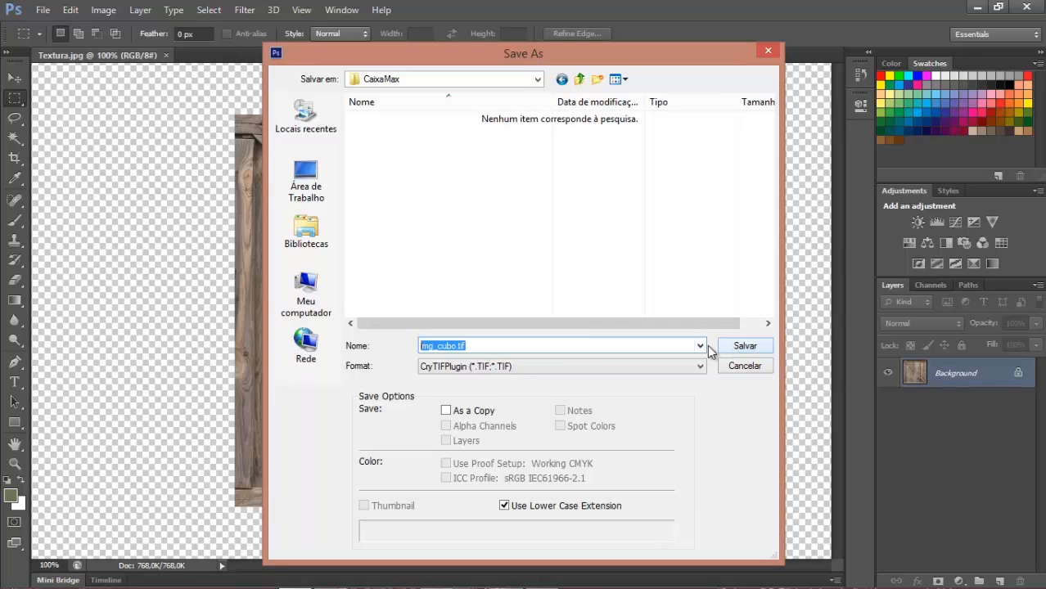
Save the texture, generate its DDS output from the CryTIF export dialog and accept the export settings
left_click(741, 349)
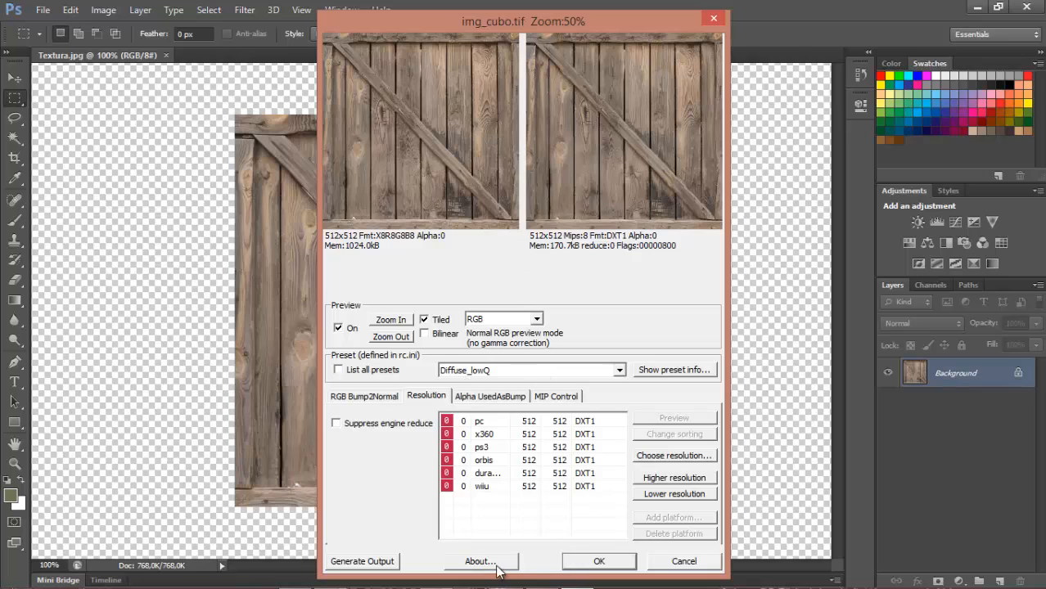
left_click(358, 563)
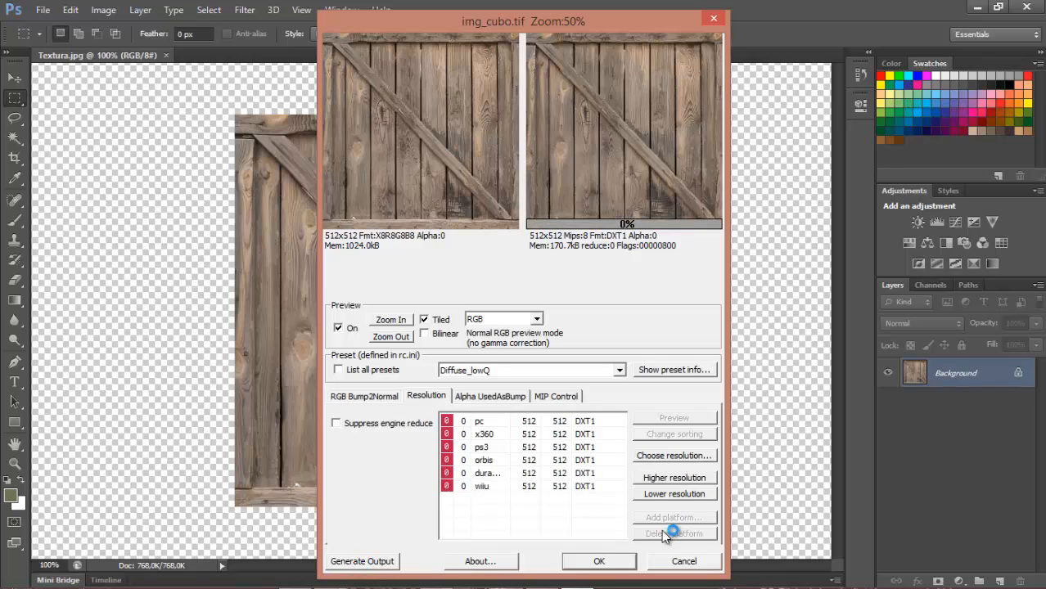
left_click(602, 563)
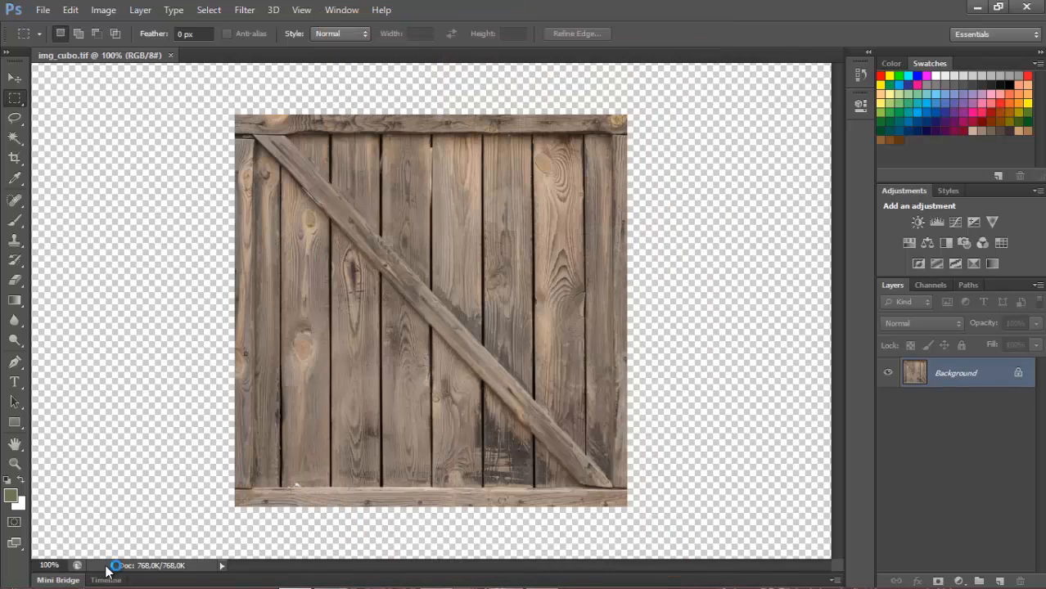
Minimize Photoshop and open the CaixaMax folder on the desktop in File Explorer
left_click(977, 7)
left_click(54, 300)
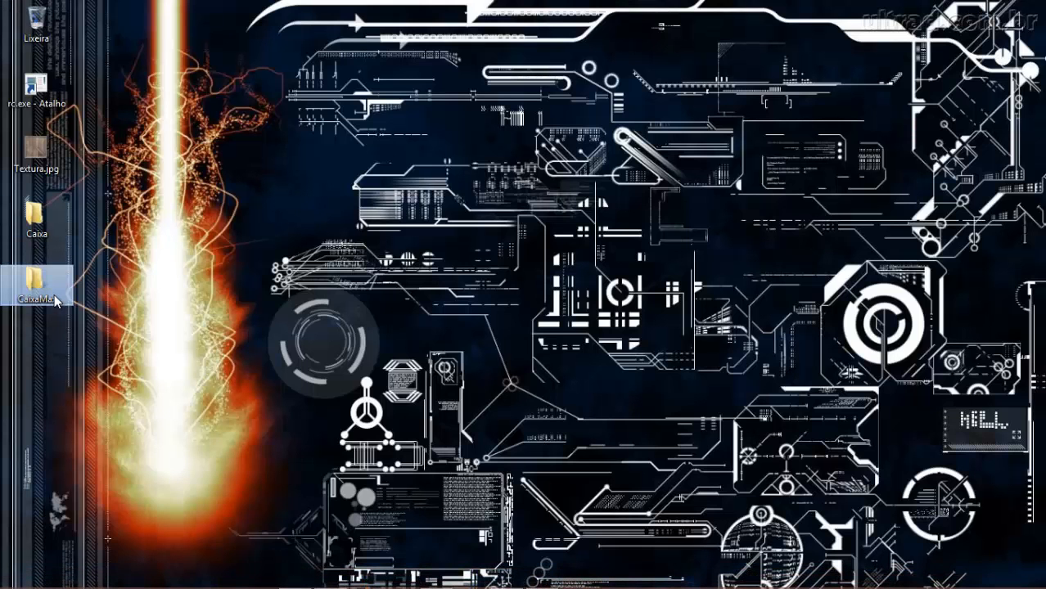
key("Return")
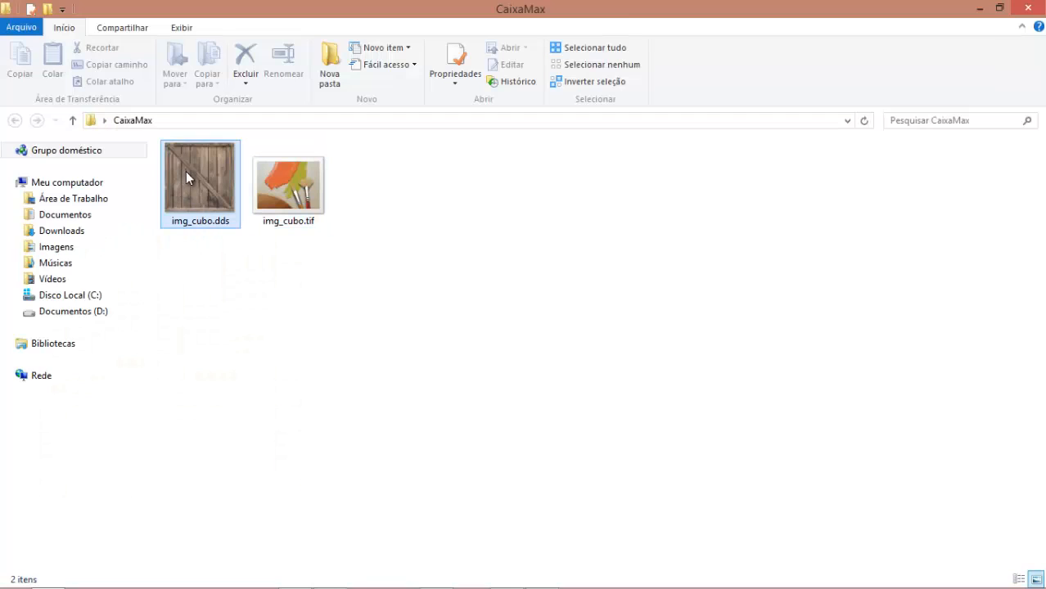
Rename the file img_cubo.dds as cubo_dif.dds
left_click(178, 226)
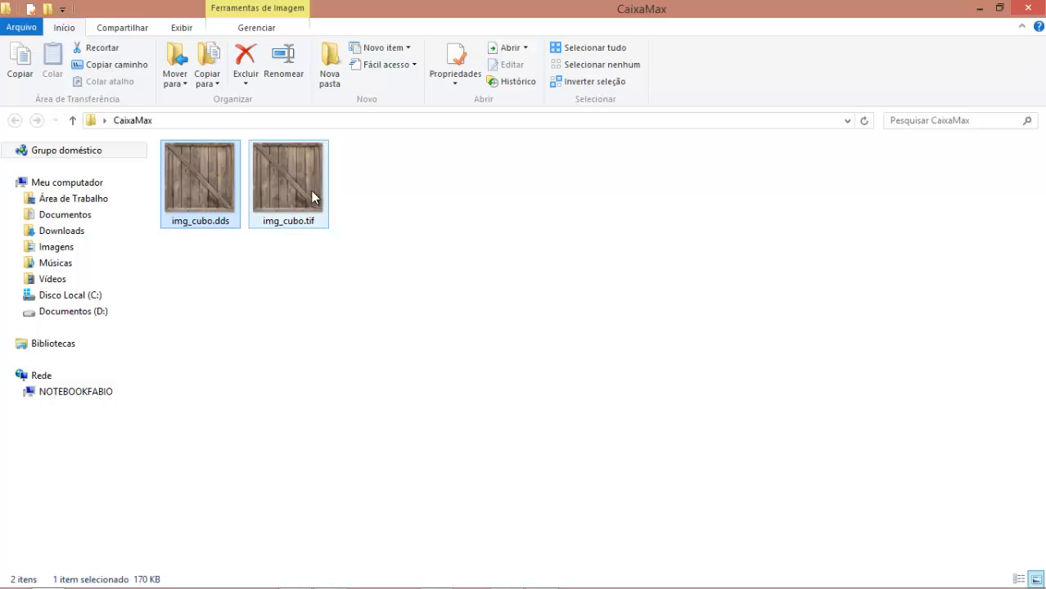
left_click(196, 227)
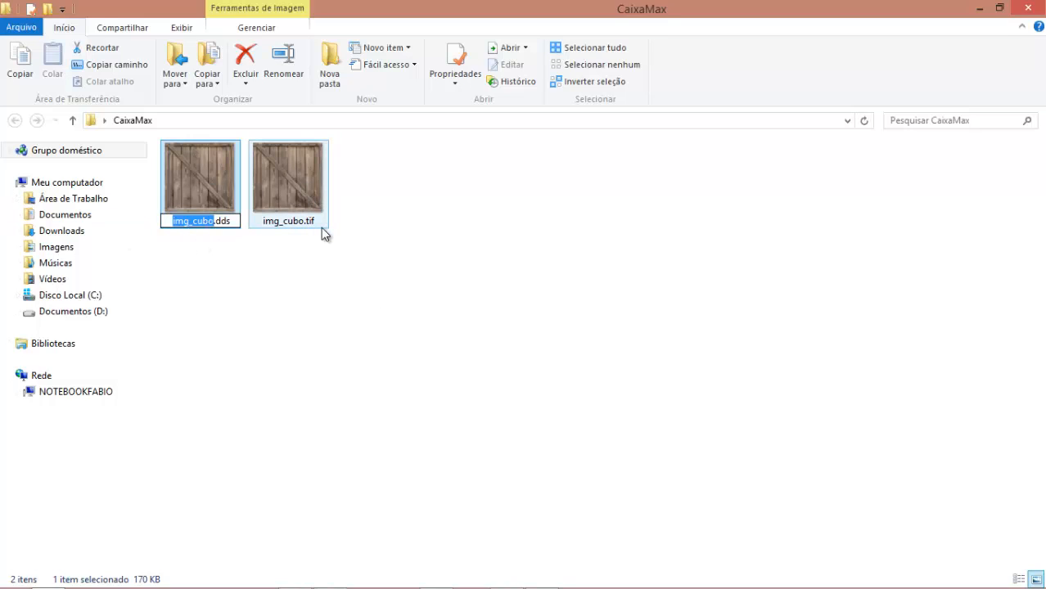
type("cubo")
key("BackSpace")
key("BackSpace")
type("bo_dif")
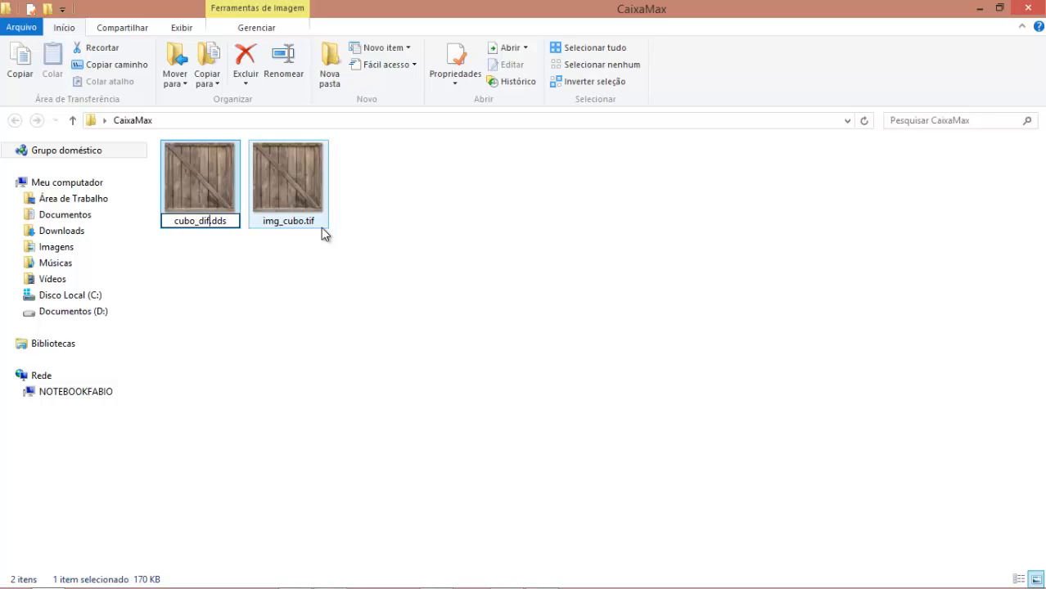
key("Return")
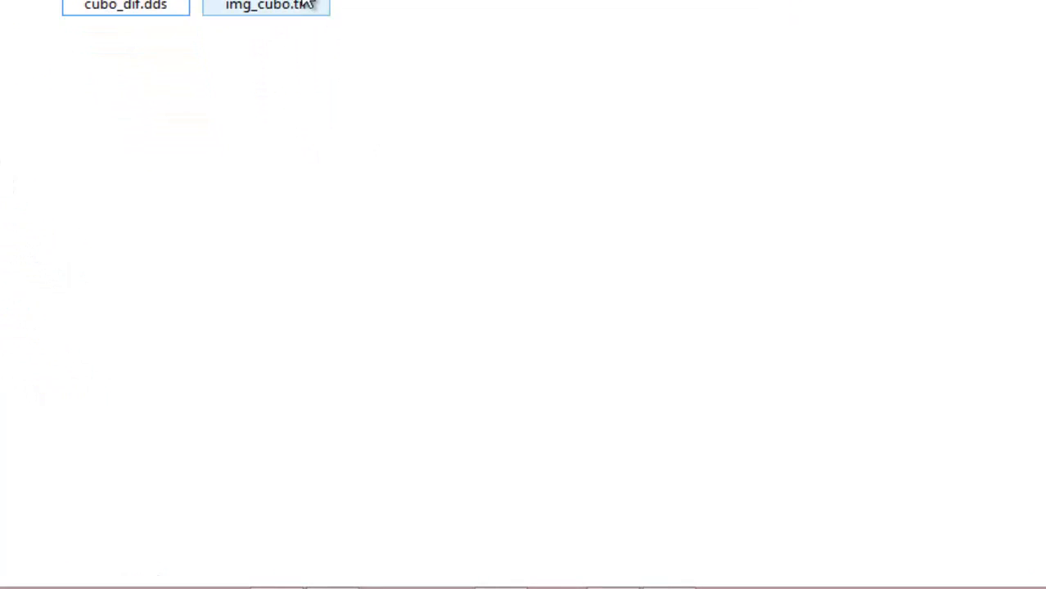
Switch back to Photoshop and save the texture in the CaixaMax folder as cubo_bump.tif
left_click(307, 5)
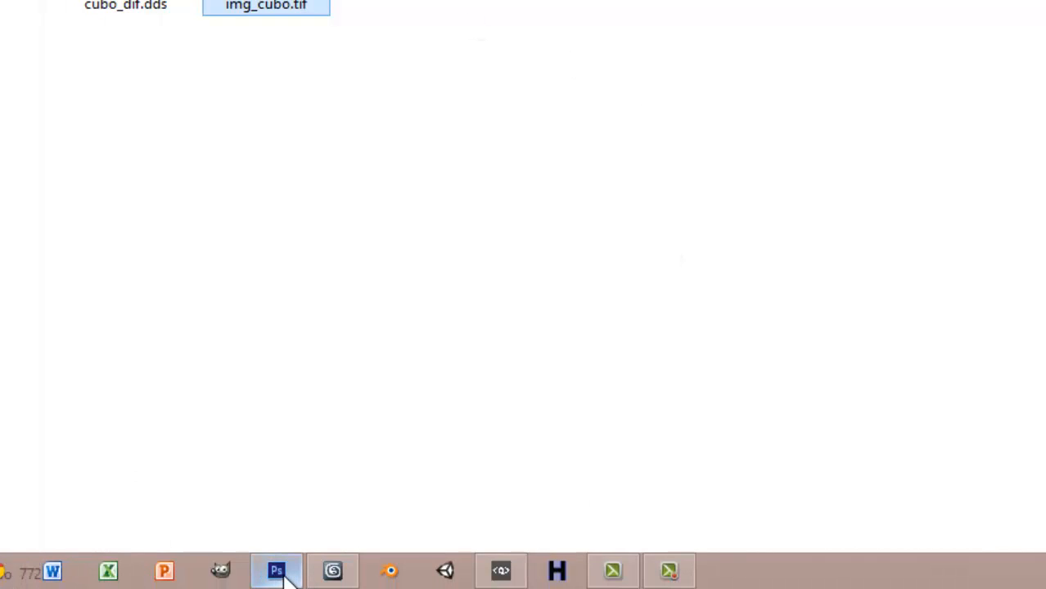
left_click(280, 573)
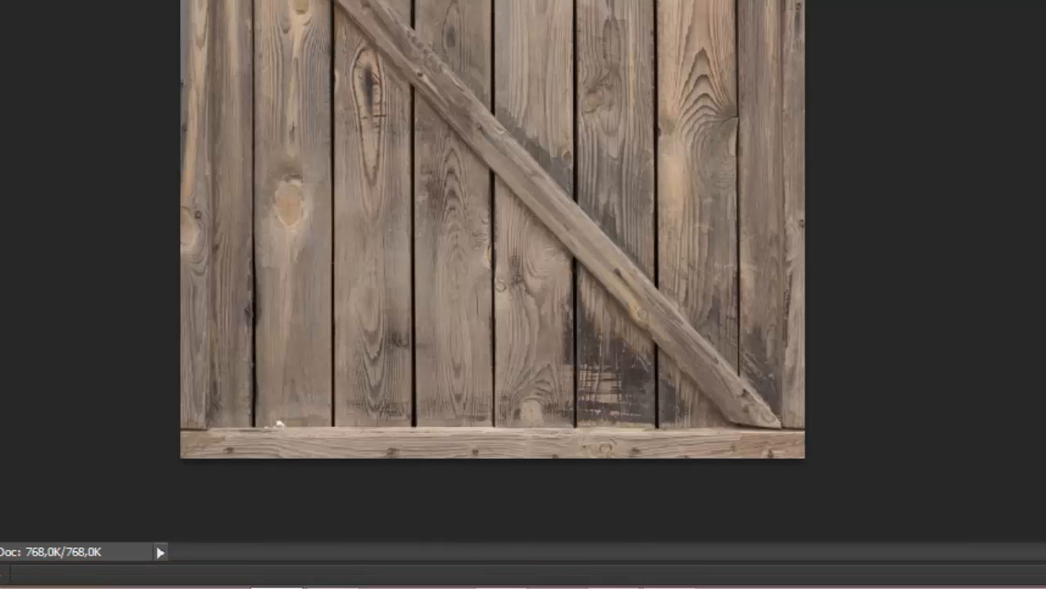
left_click(68, 15)
left_click(131, 307)
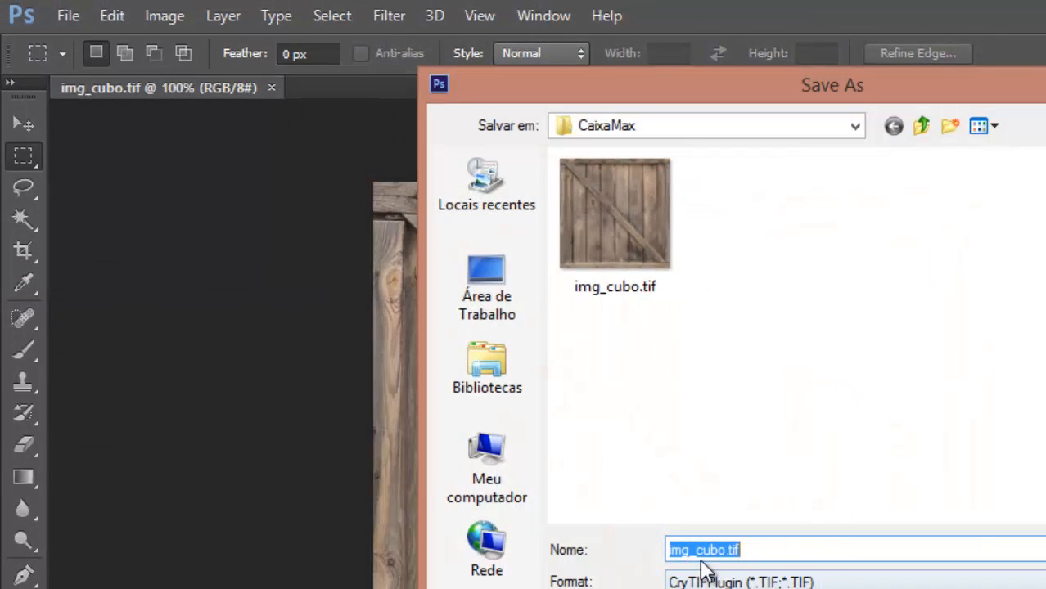
left_click(714, 549)
left_click_drag(727, 548, 452, 567)
type("cubo")
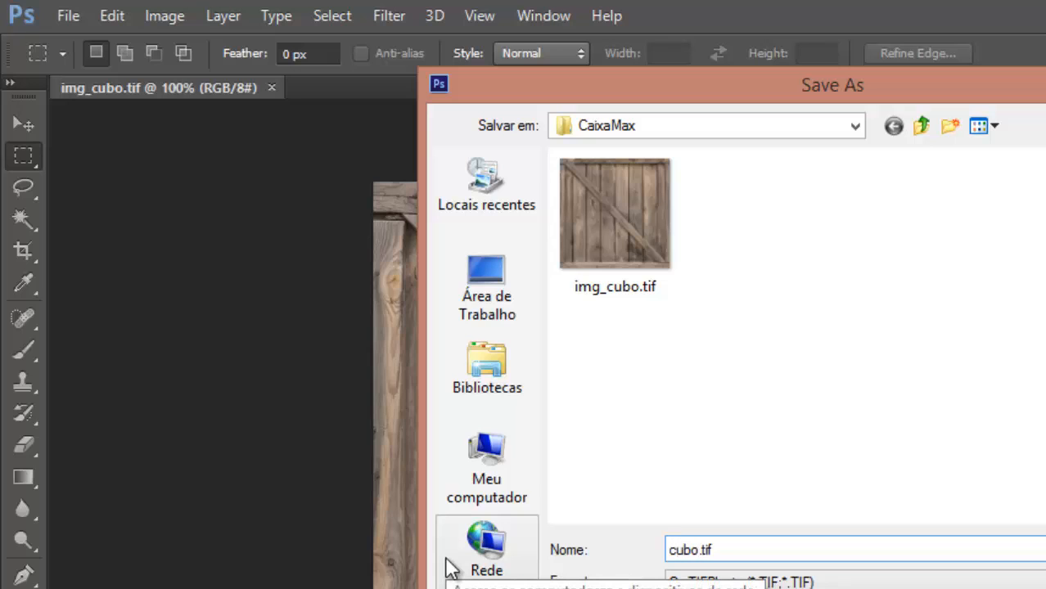
type("_bump")
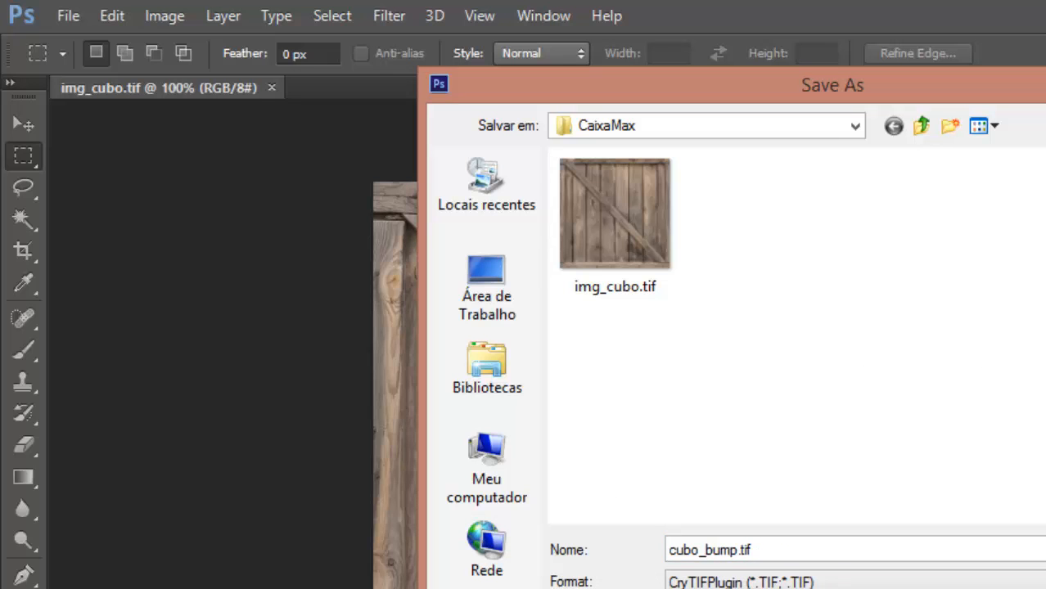
key("Return")
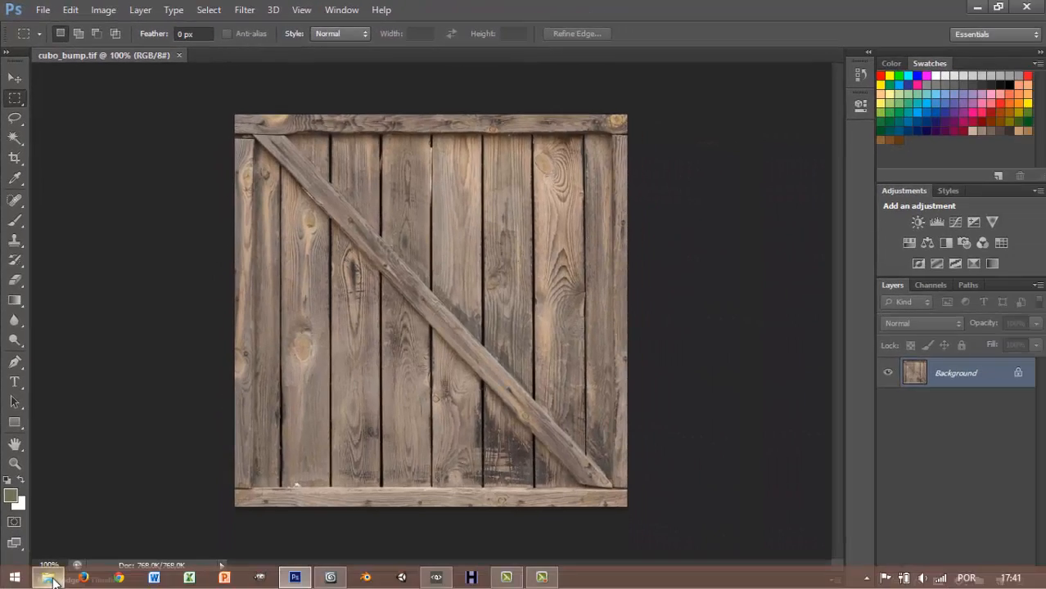
Switch to File Explorer and examine the cubo_bump.dds and cubo_bump.tif files in the CaixaMax folder
left_click(48, 578)
left_click(625, 225)
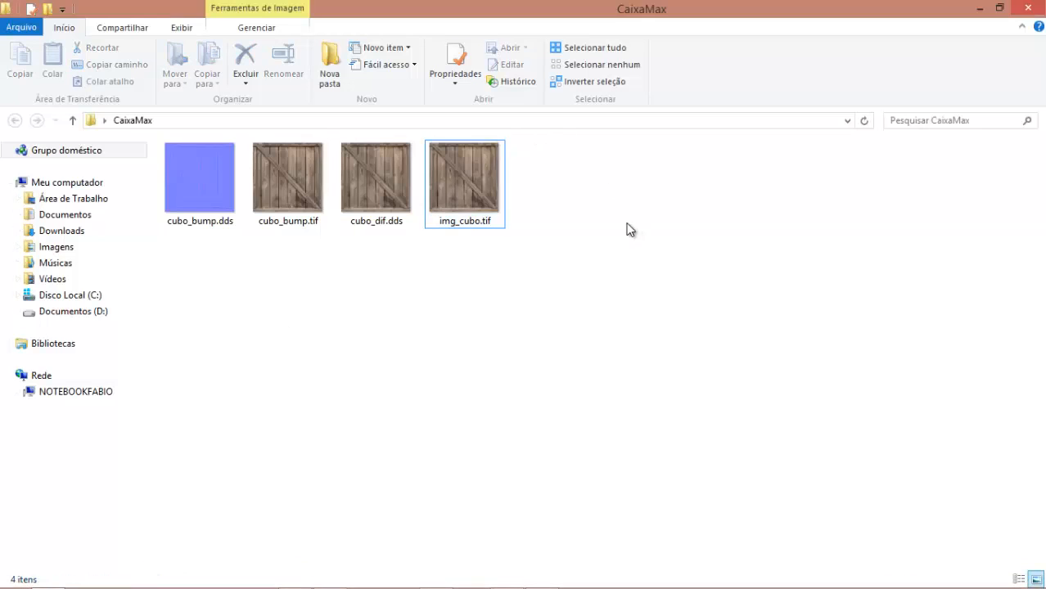
left_click(204, 208)
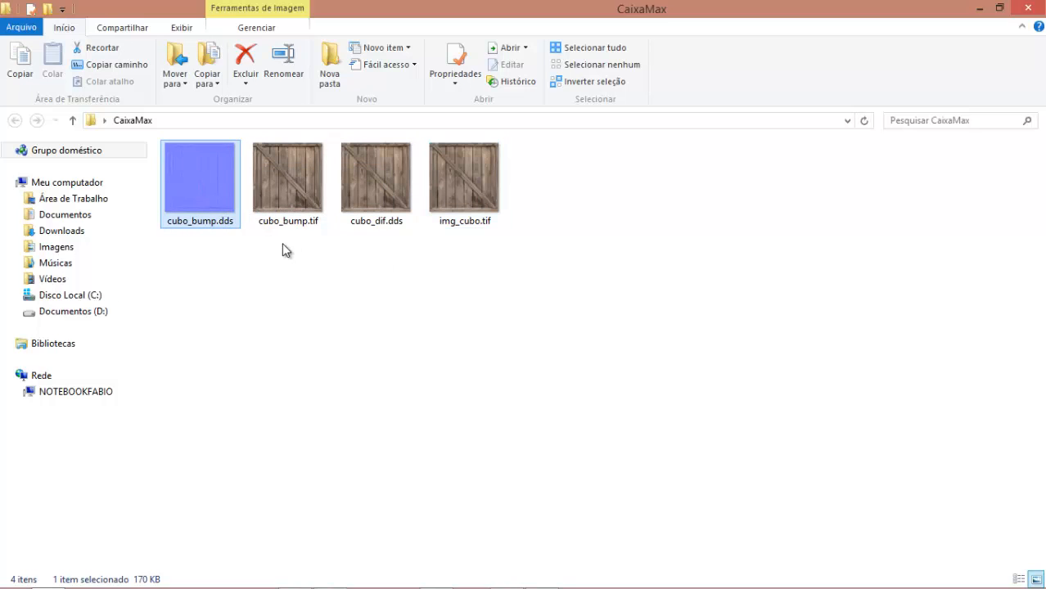
left_click(277, 216)
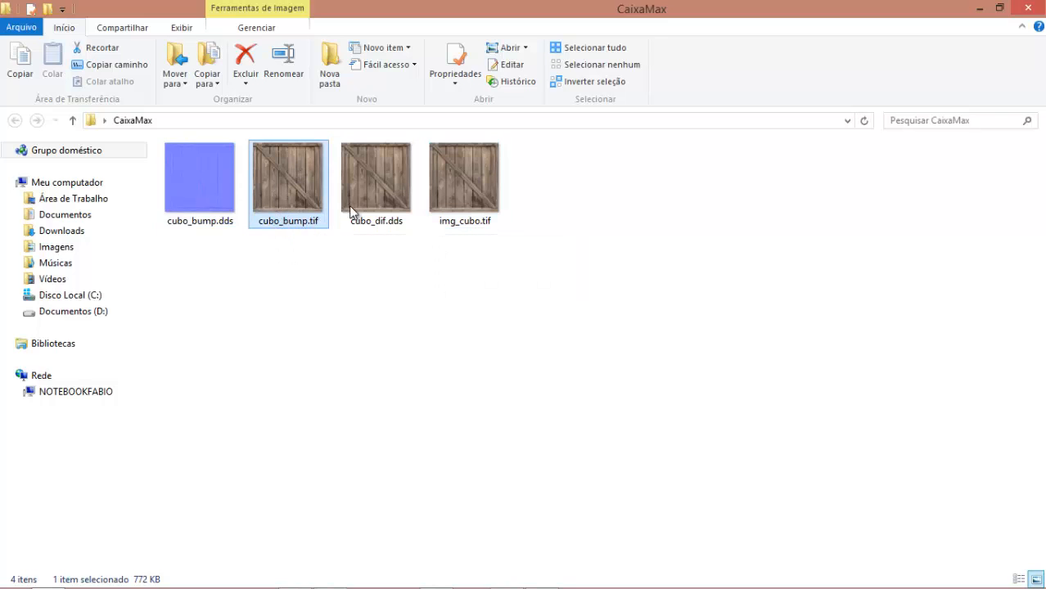
left_click(572, 267)
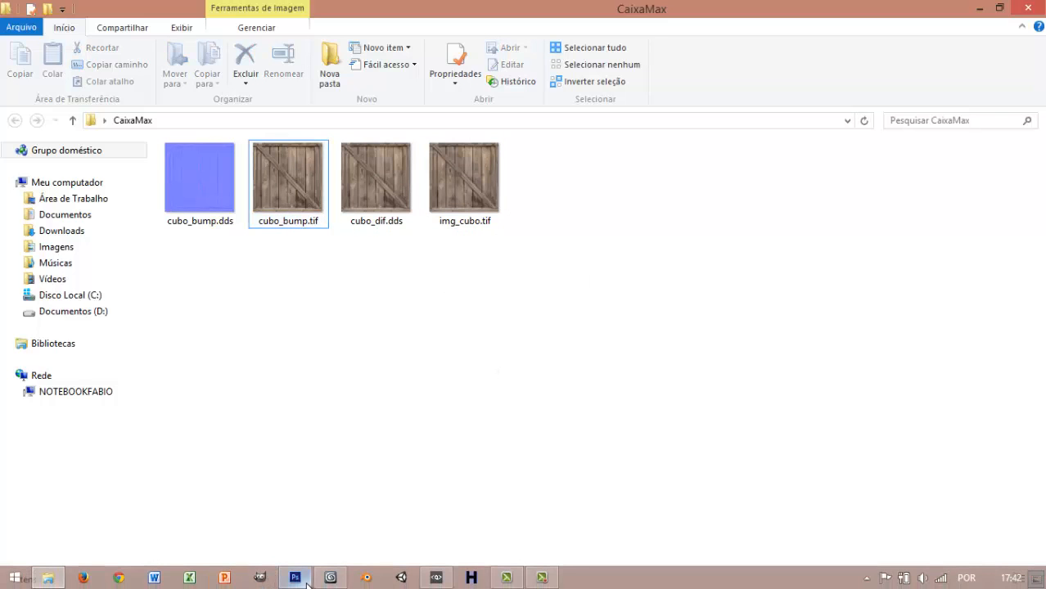
Return to Photoshop and start saving the texture under a new name in the CryTIFPlugin format
left_click(295, 581)
left_click(42, 10)
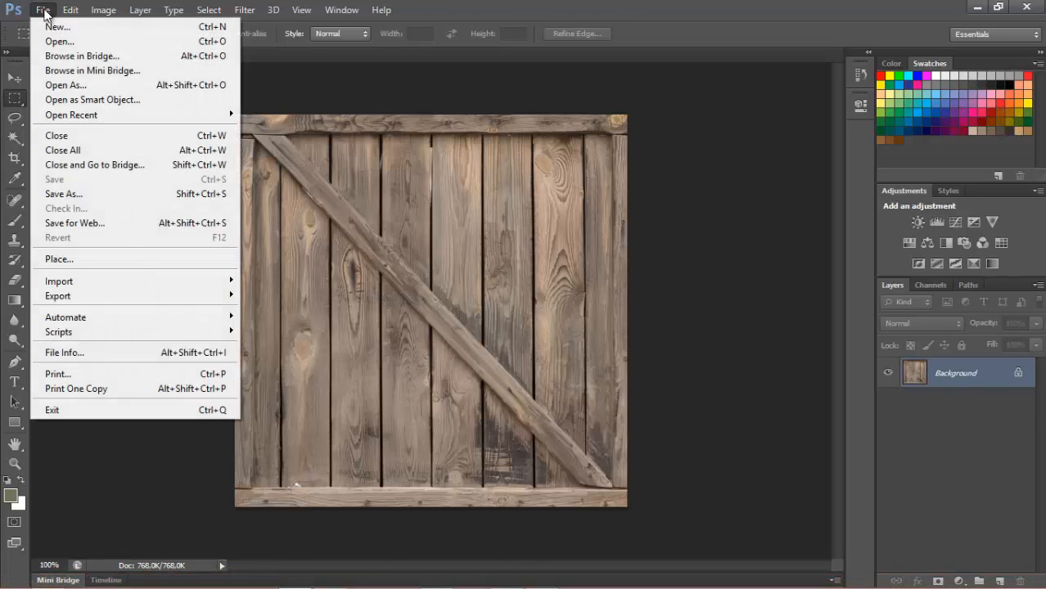
left_click(75, 193)
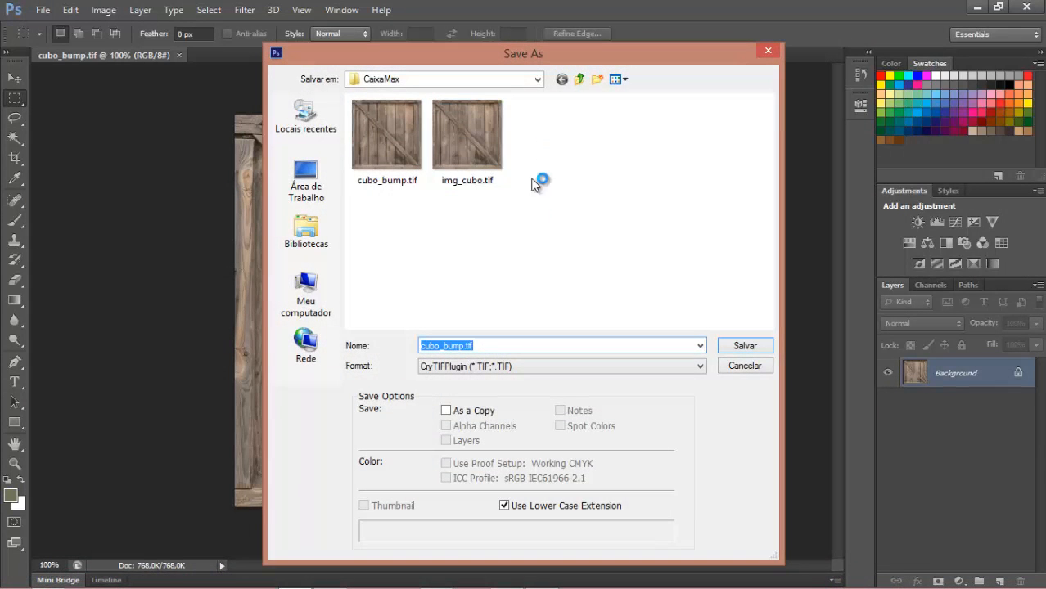
left_click(476, 366)
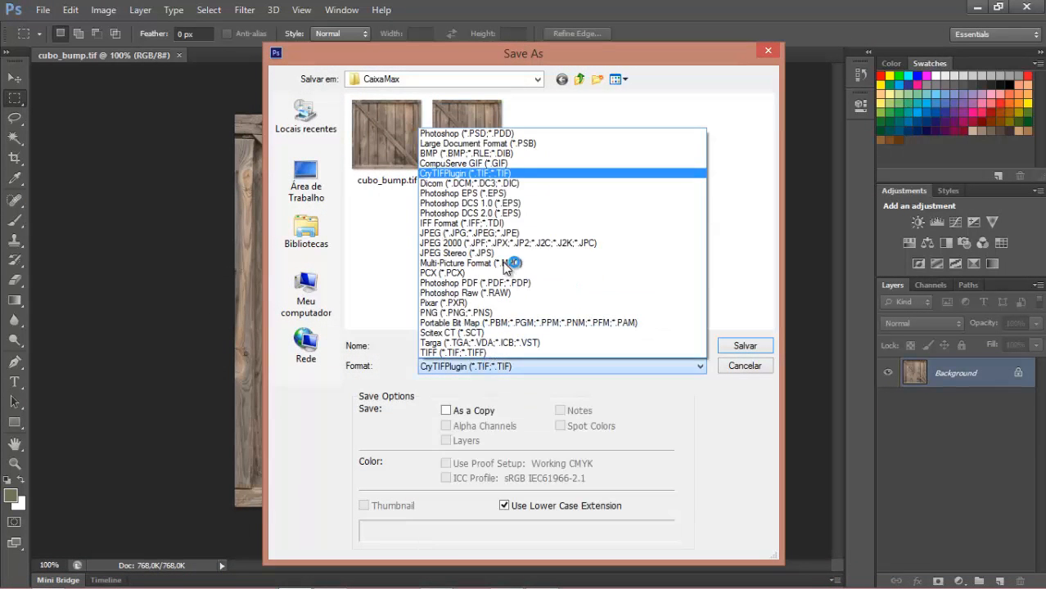
left_click(499, 173)
Change the file name to cubo_specular.tif and save it in the CaixaMax folder
double_click(448, 345)
left_click(449, 345)
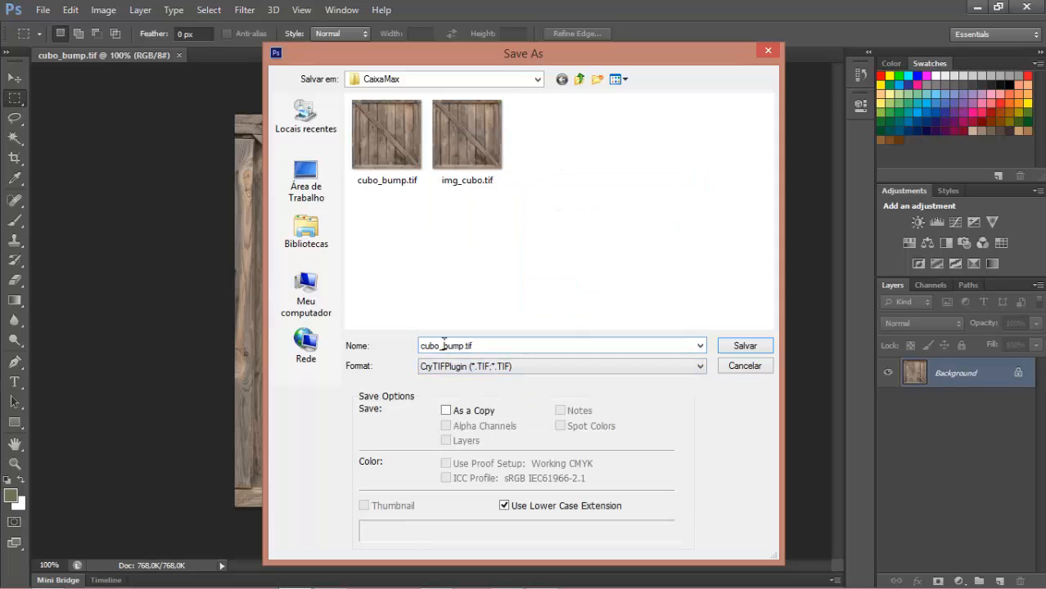
double_click(449, 345)
left_click(463, 347)
mouse_move(464, 346)
left_mouse_down()
mouse_move(435, 345)
mouse_move(444, 346)
left_mouse_up()
type("specular")
left_click(745, 346)
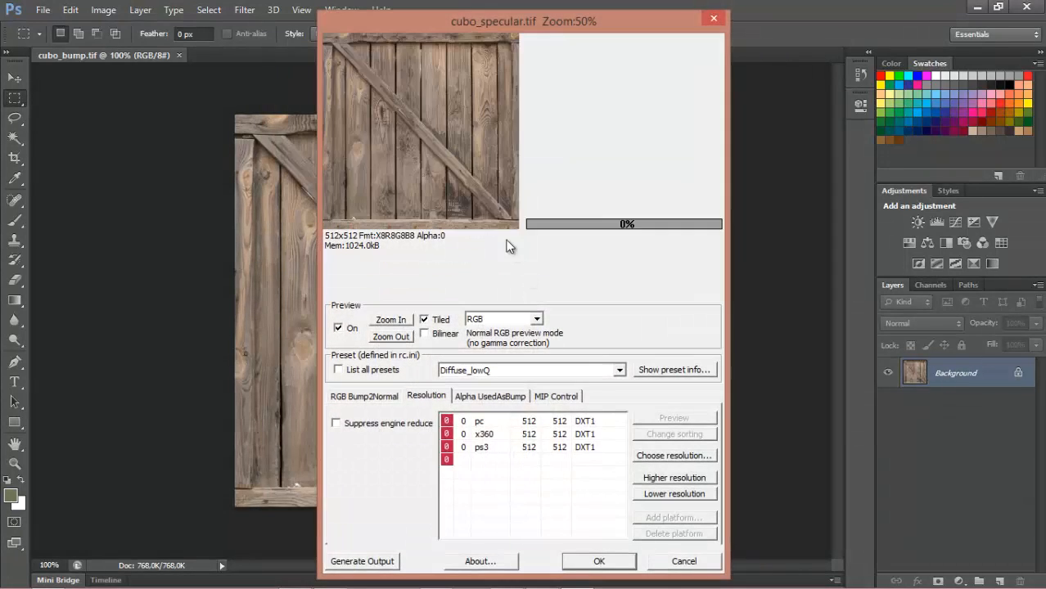
Apply the Specular_lowQ preset to the texture, generate its output and accept the export settings
left_click(487, 370)
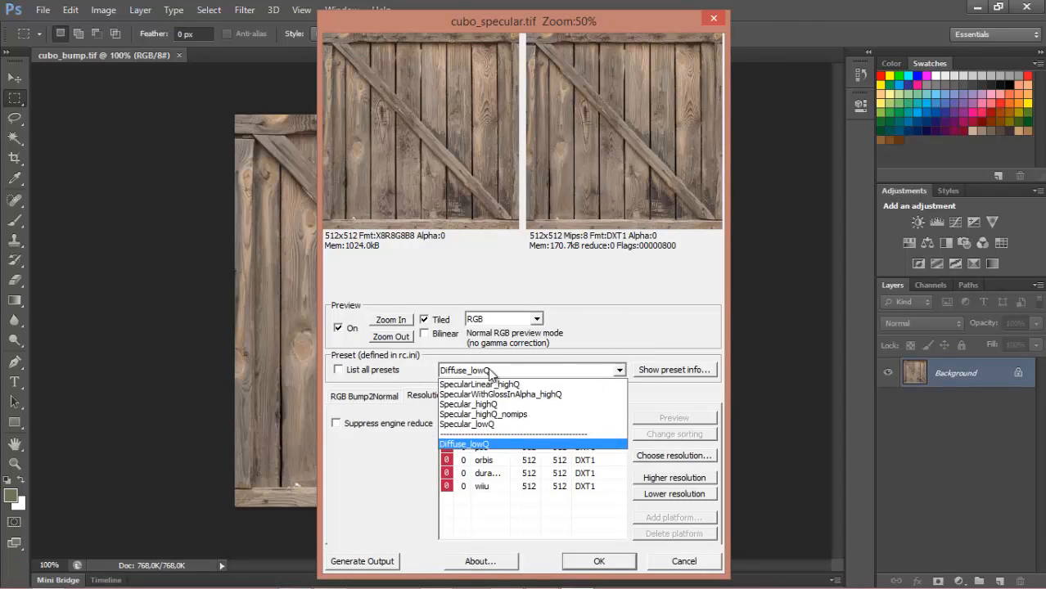
left_click(481, 424)
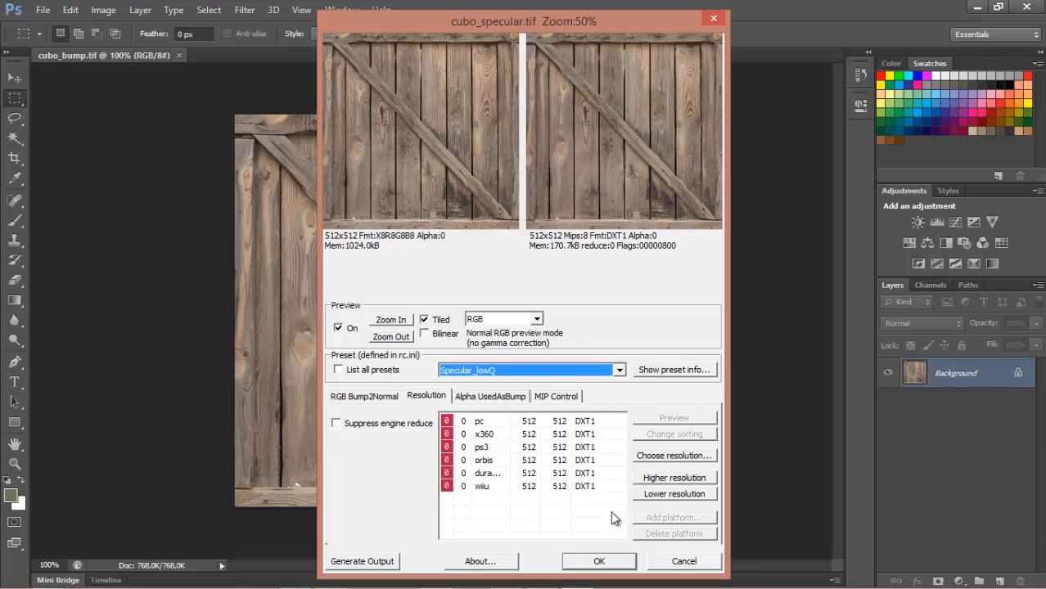
left_click(363, 562)
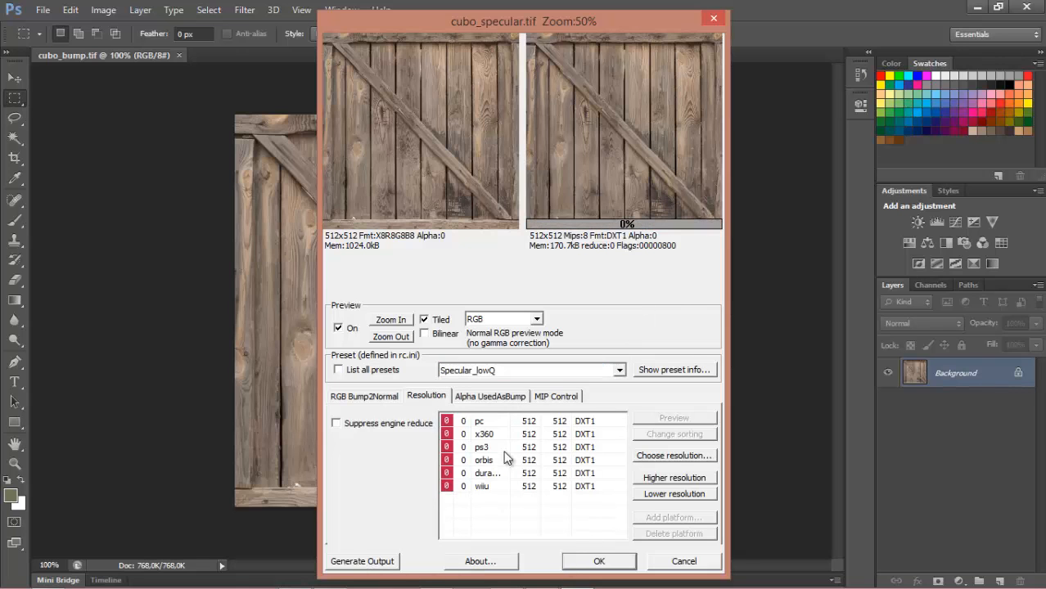
left_click(599, 561)
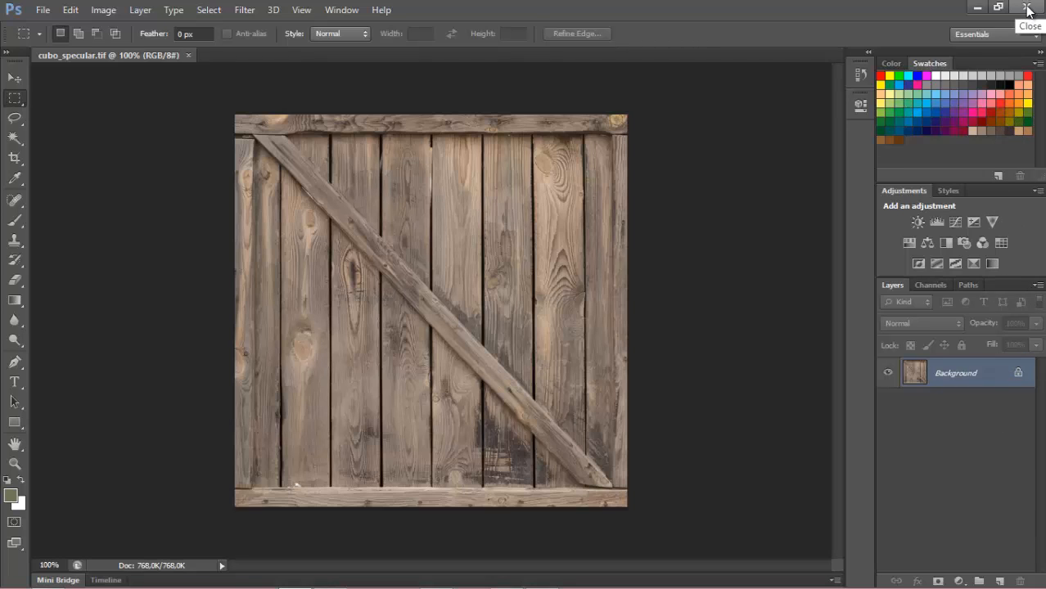
Close Photoshop, and select cubo_bump.tif and cubo_specular.tif in the CaixaMax folder before closing that window
left_click(1029, 10)
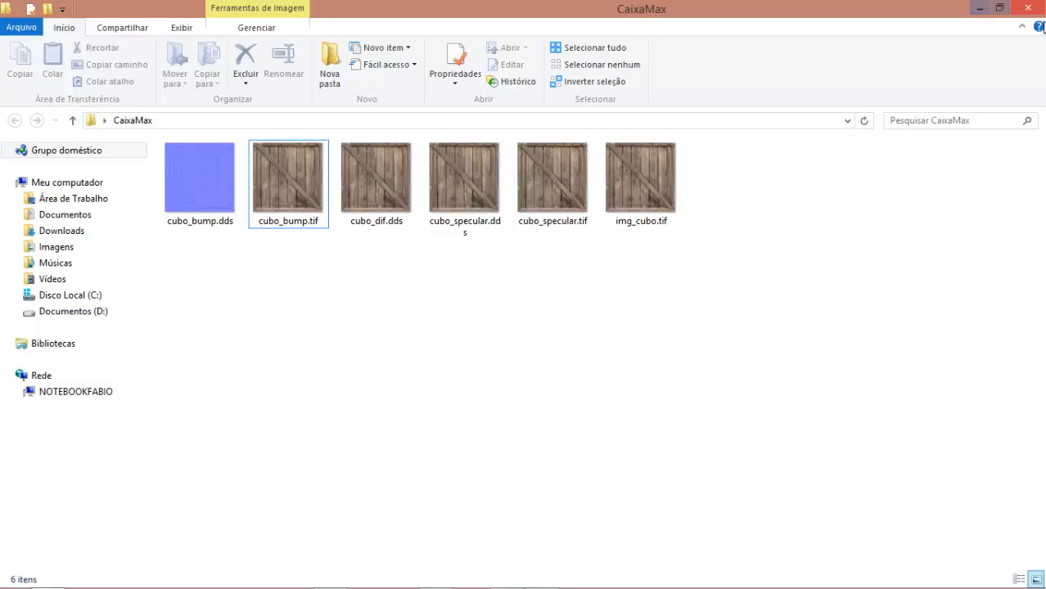
left_click(1031, 10)
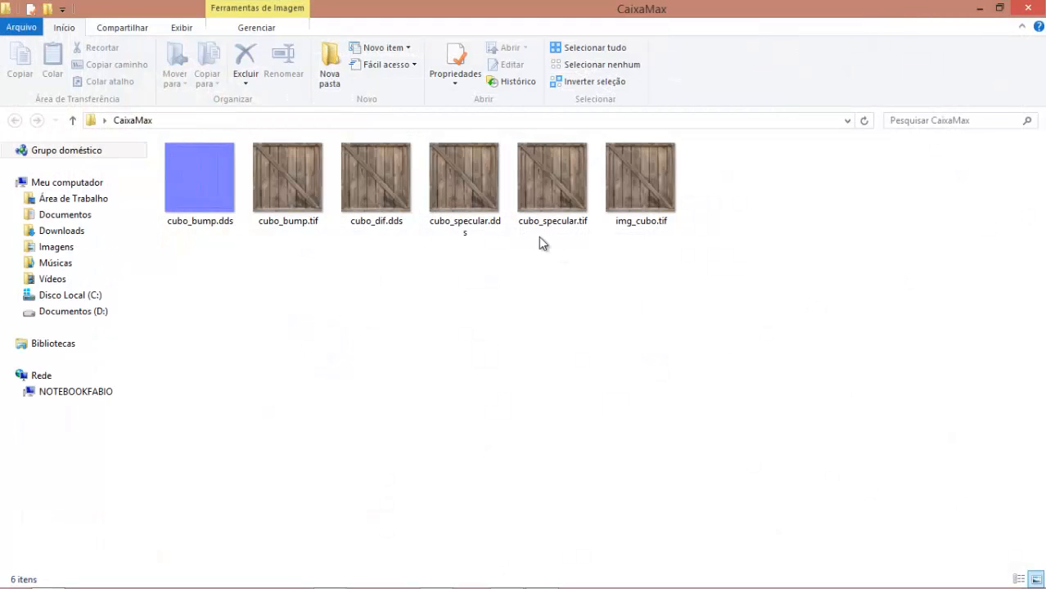
left_click(320, 192)
left_click(563, 188, "ctrl")
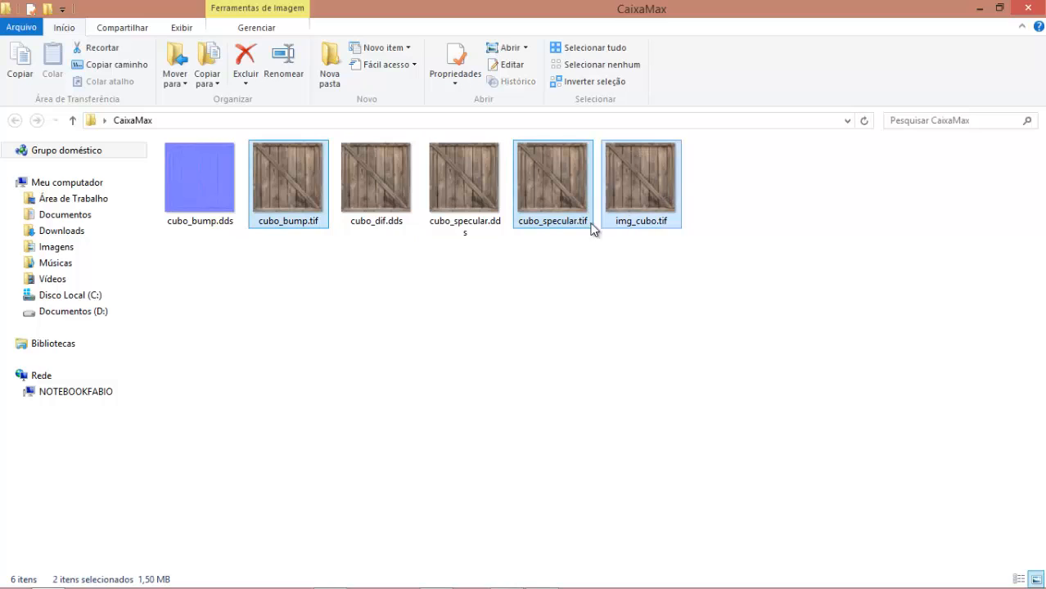
left_click(1029, 10)
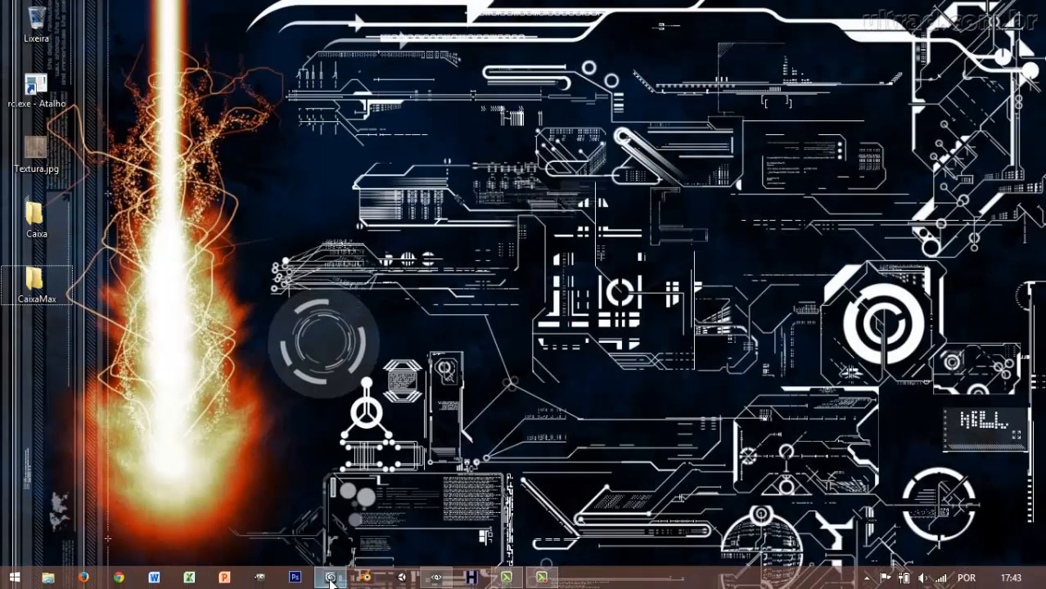
Switch to 3ds Max and show the list of utilities
left_click(331, 578)
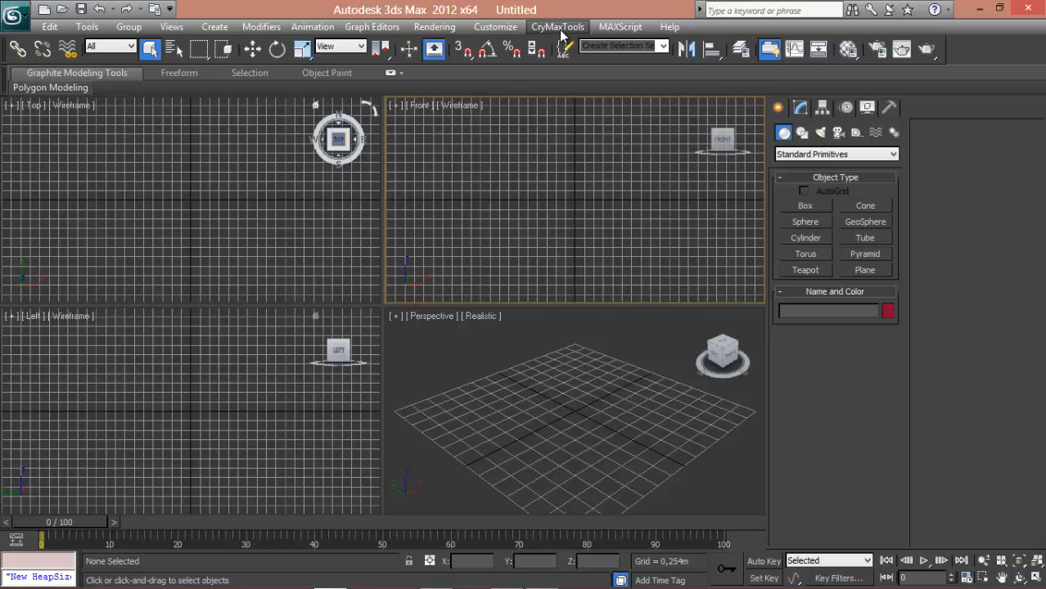
left_click(889, 107)
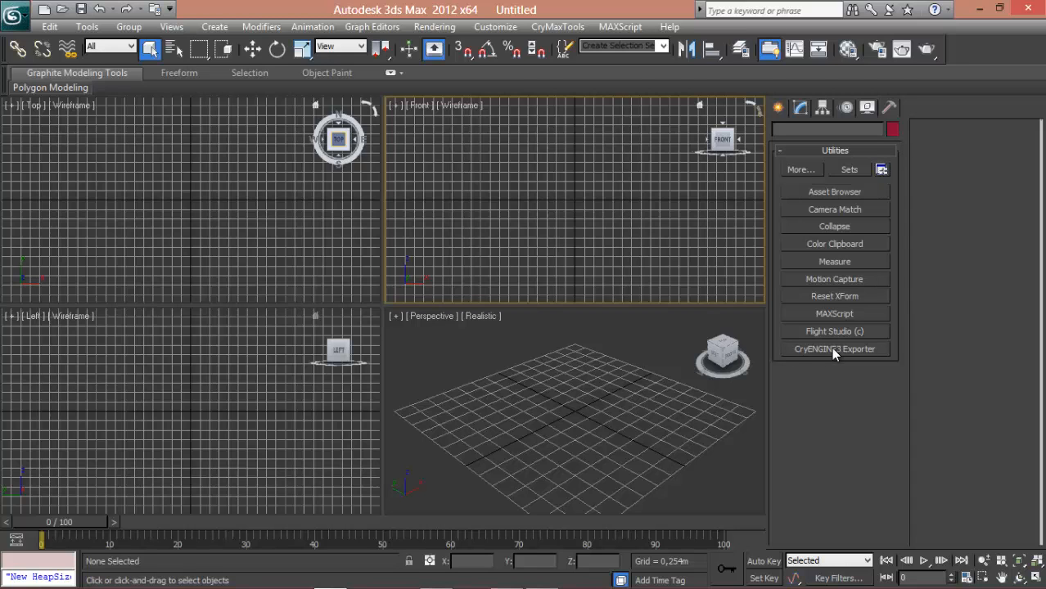
Reduce the total number of utility buttons to 9, removing the CryENGINE3 Exporter button
left_click(882, 170)
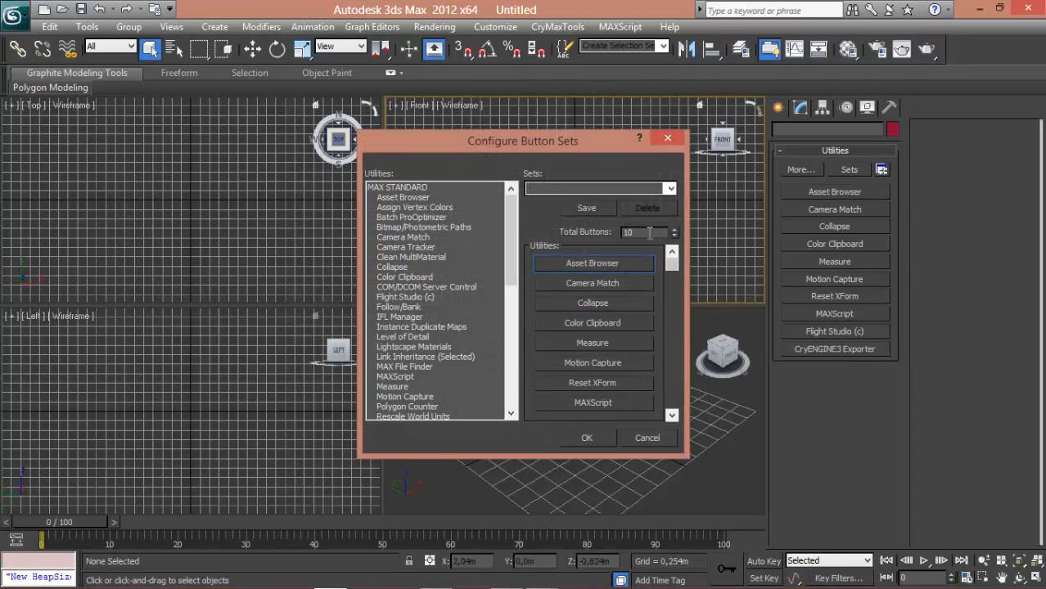
type("9")
left_click(600, 436)
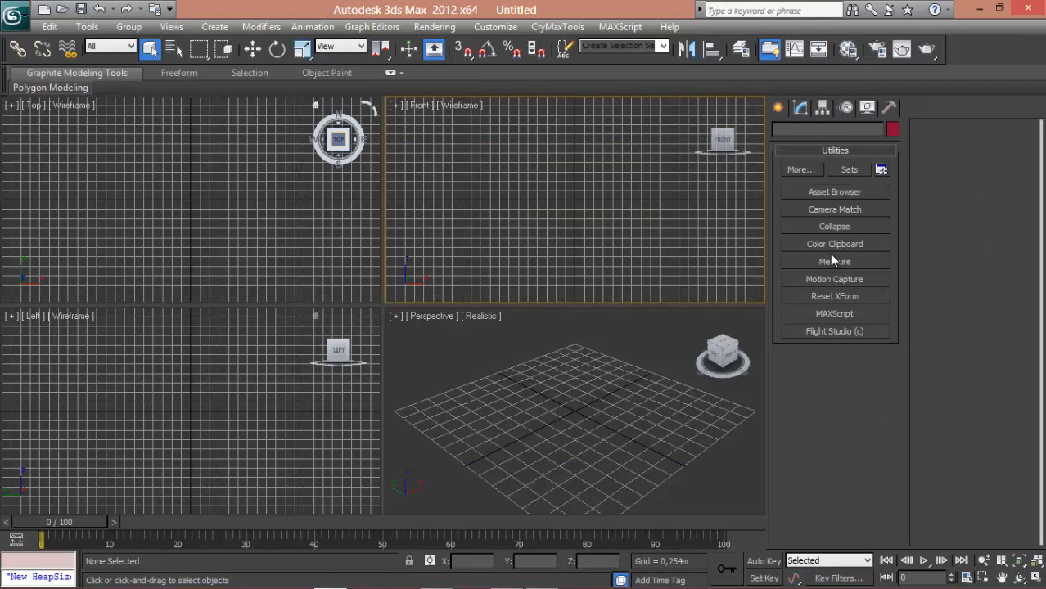
left_click_drag(760, 359, 911, 329)
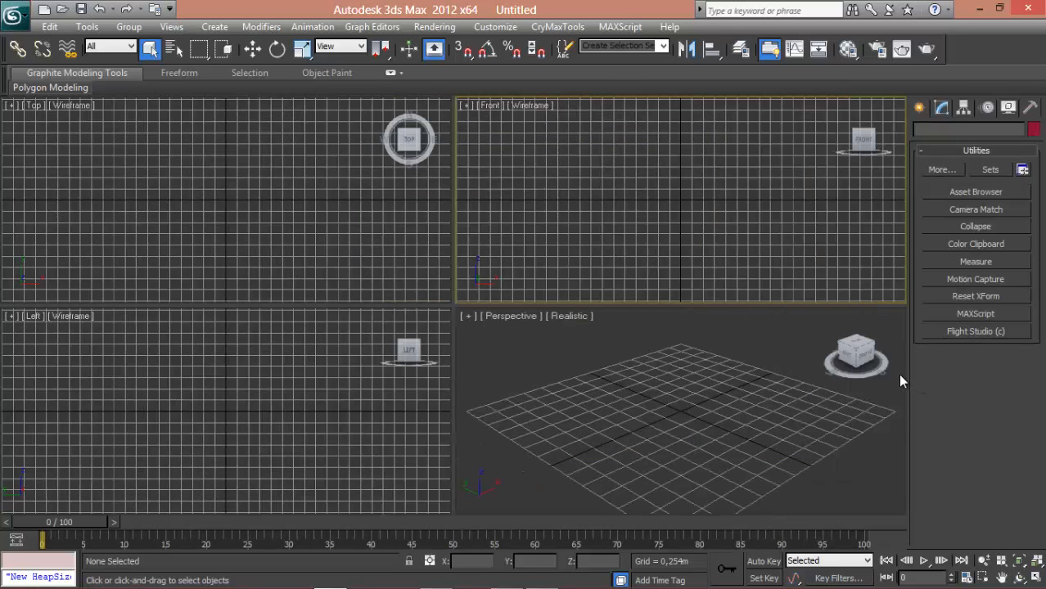
left_click_drag(911, 378, 795, 385)
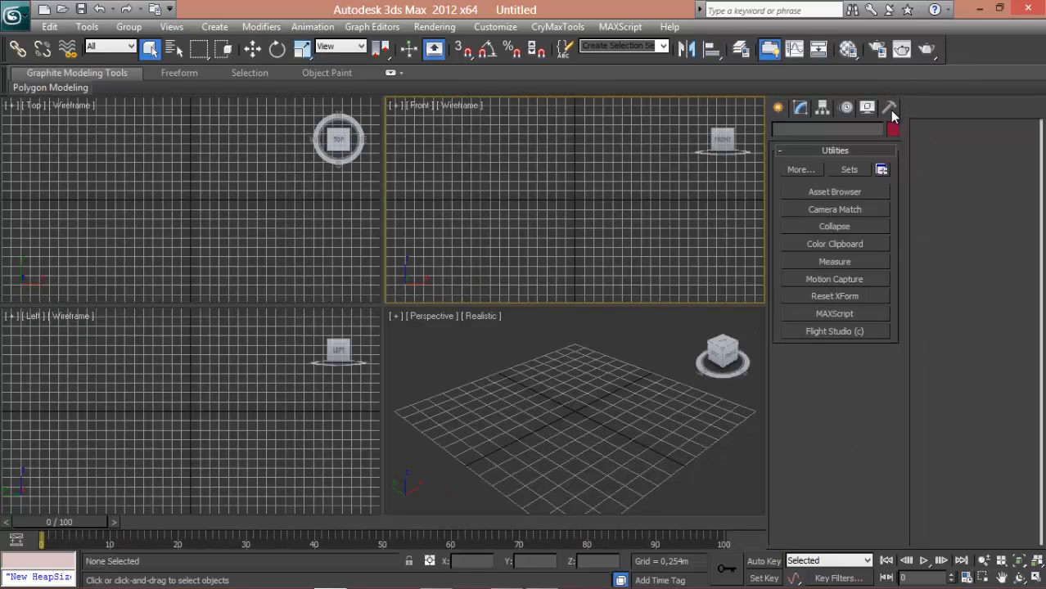
Reopen the utility button set configuration, set the total number of buttons to 10 and show the last slot
left_click(882, 170)
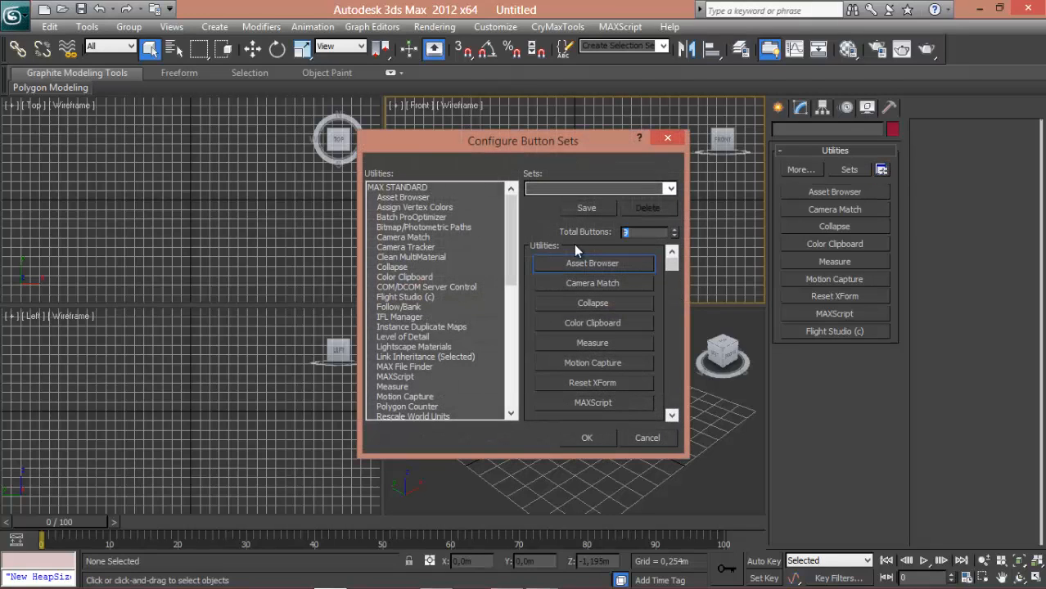
type("10")
left_click_drag(673, 265, 655, 378)
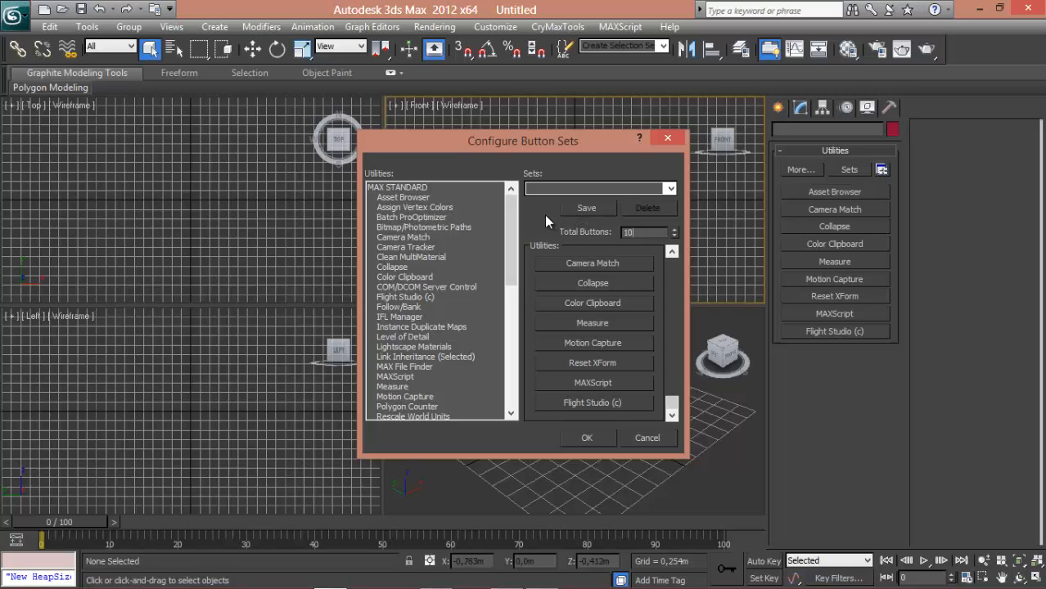
left_click(615, 188)
left_click(671, 415)
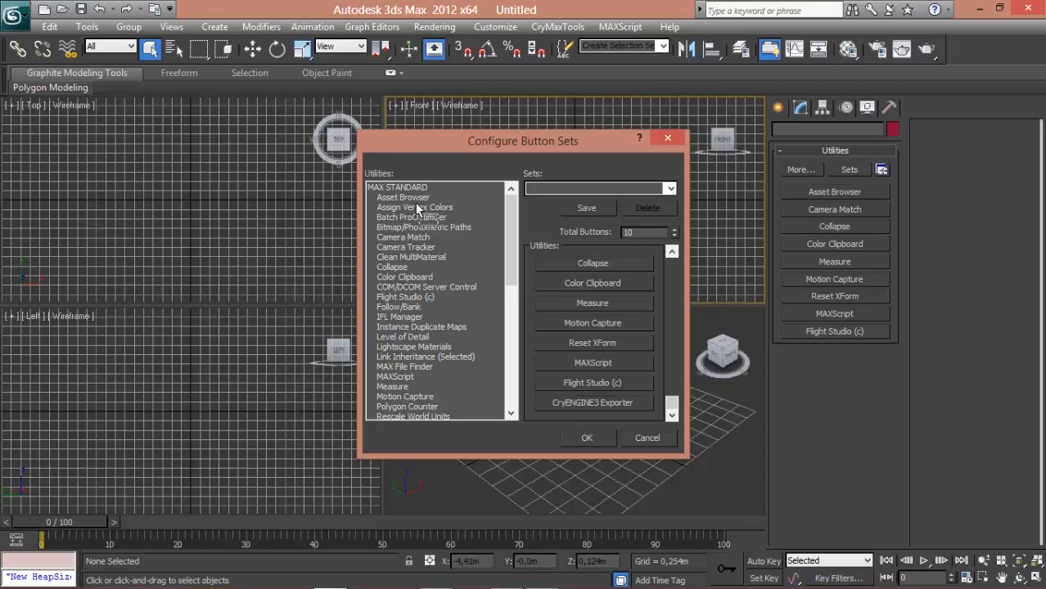
left_click_drag(416, 204, 418, 206)
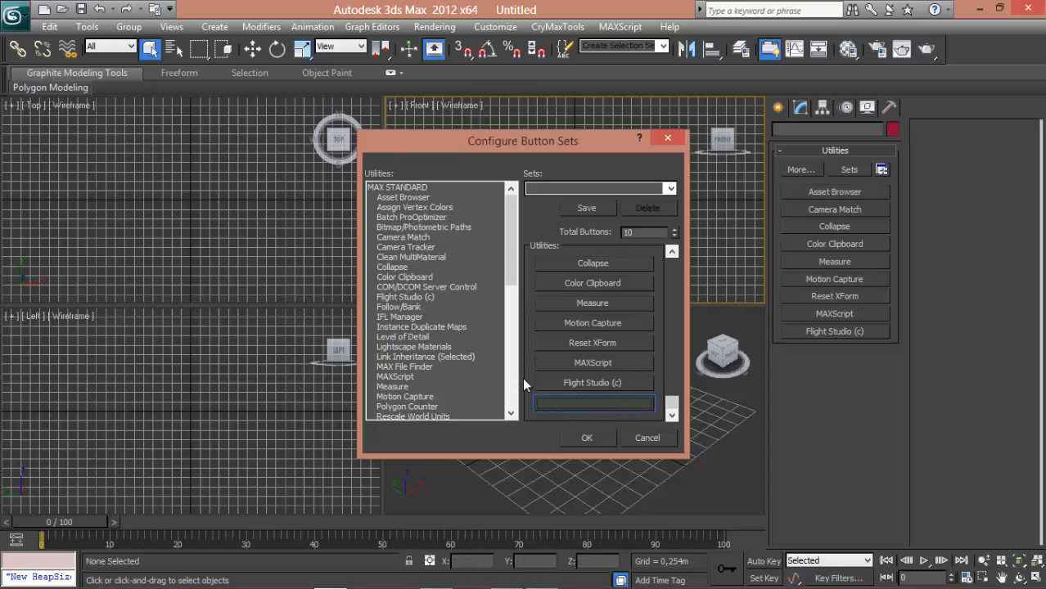
scroll(442, 385, "down", 15)
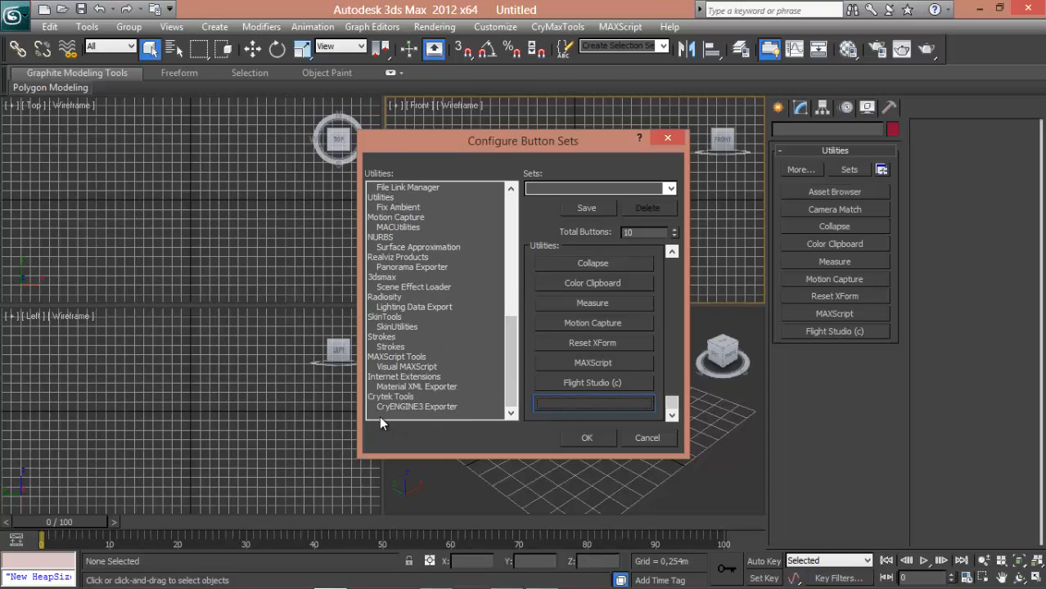
left_click(403, 407)
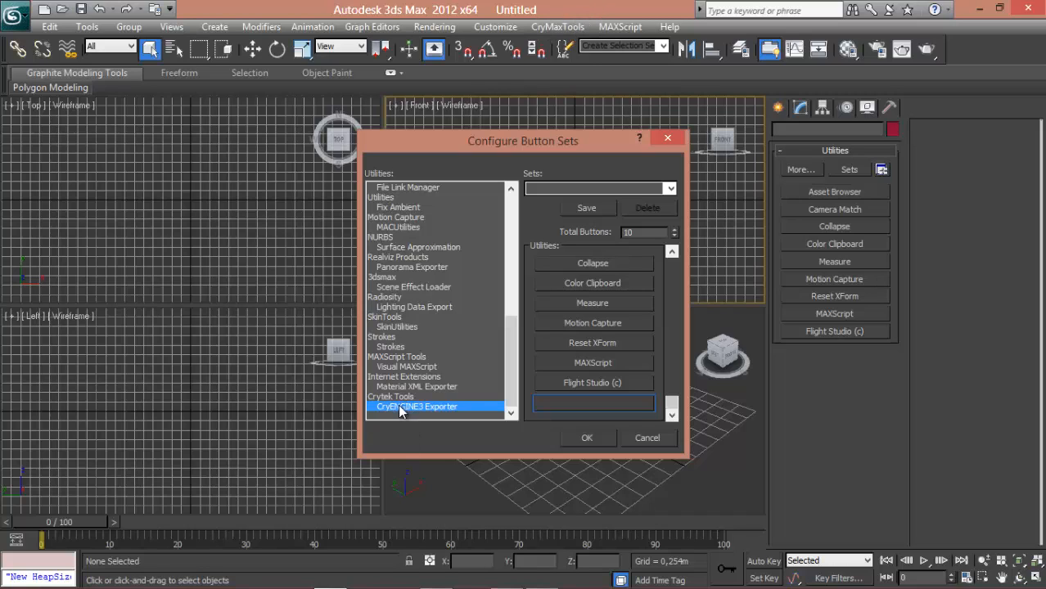
left_click_drag(402, 412, 568, 389)
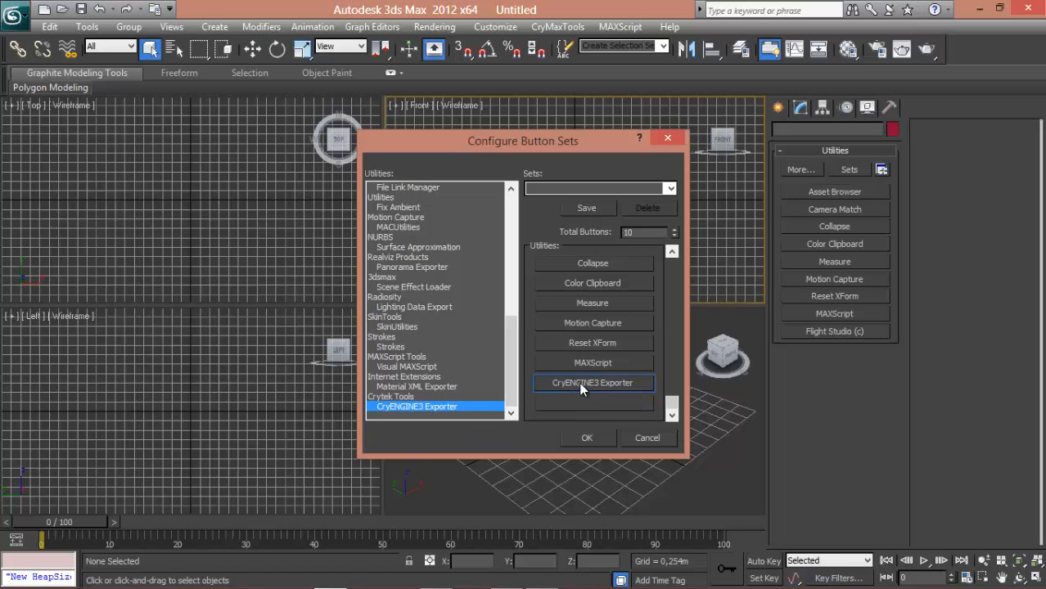
left_click(662, 439)
Set the total number of utility buttons to 10 and assign CryENGINE3 Exporter to the new last slot
left_click(882, 170)
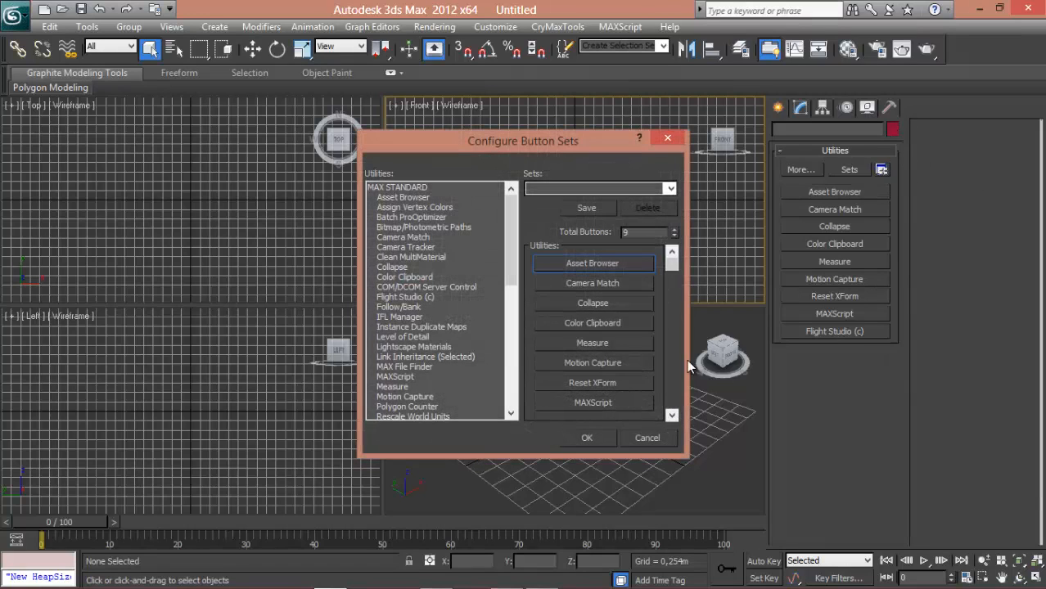
scroll(671, 268, "down", 1)
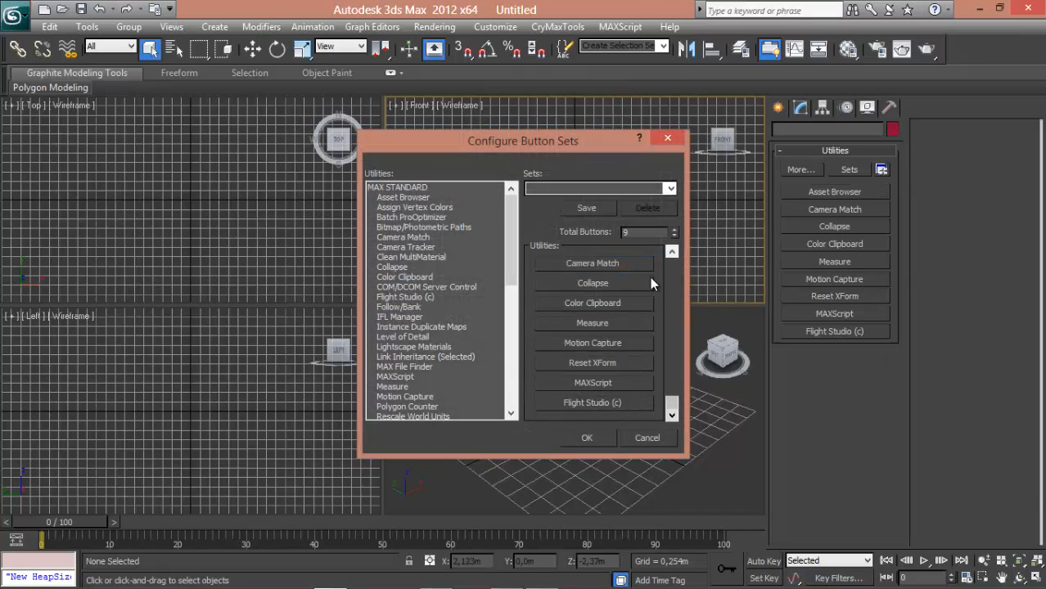
type("10")
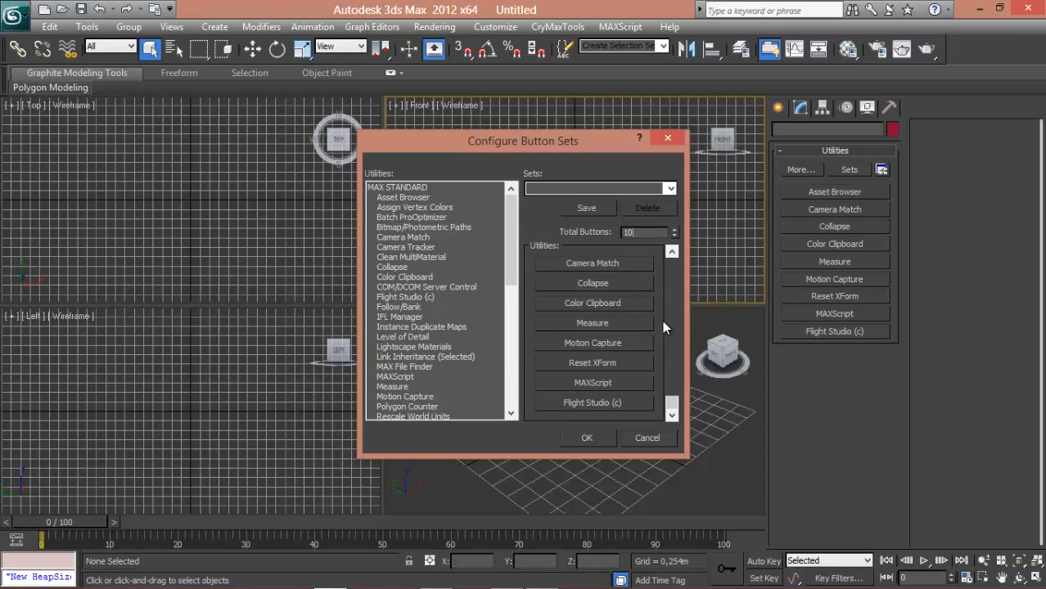
left_click(624, 188)
left_click_drag(672, 334, 653, 425)
left_click(596, 401)
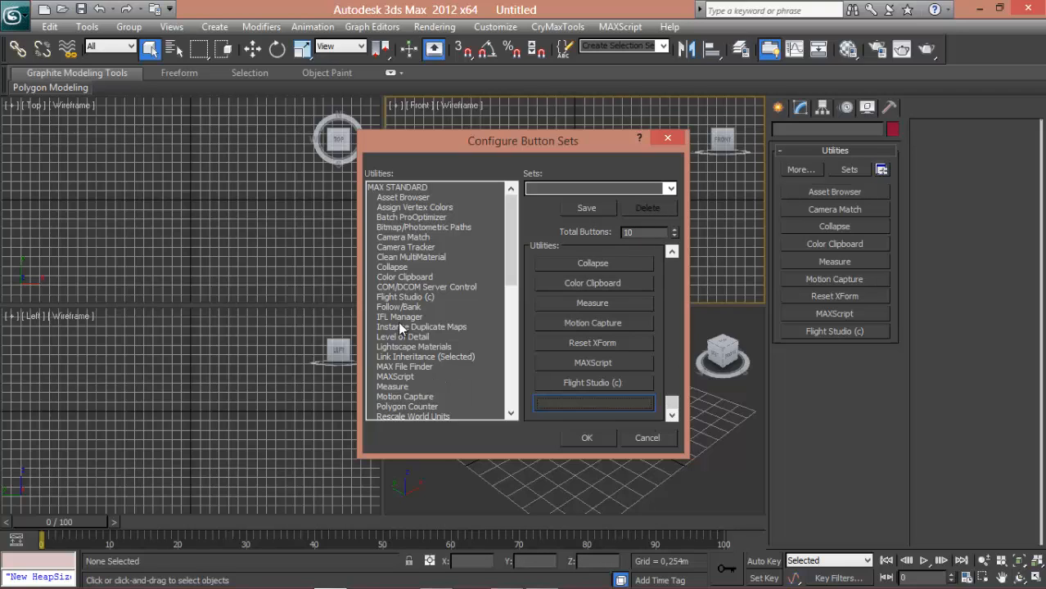
left_click_drag(508, 252, 496, 406)
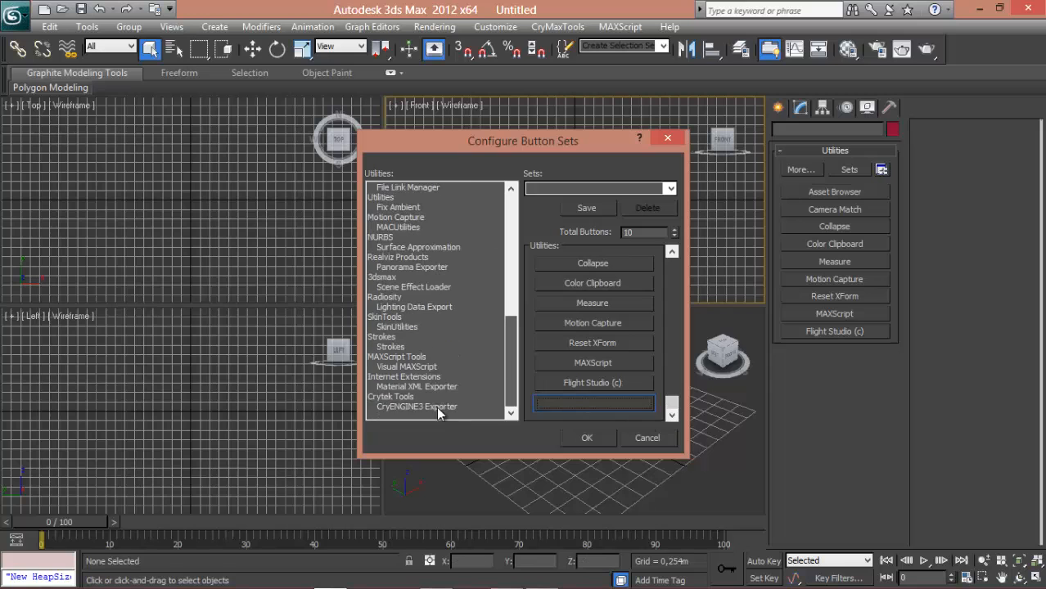
left_click_drag(427, 409, 564, 412)
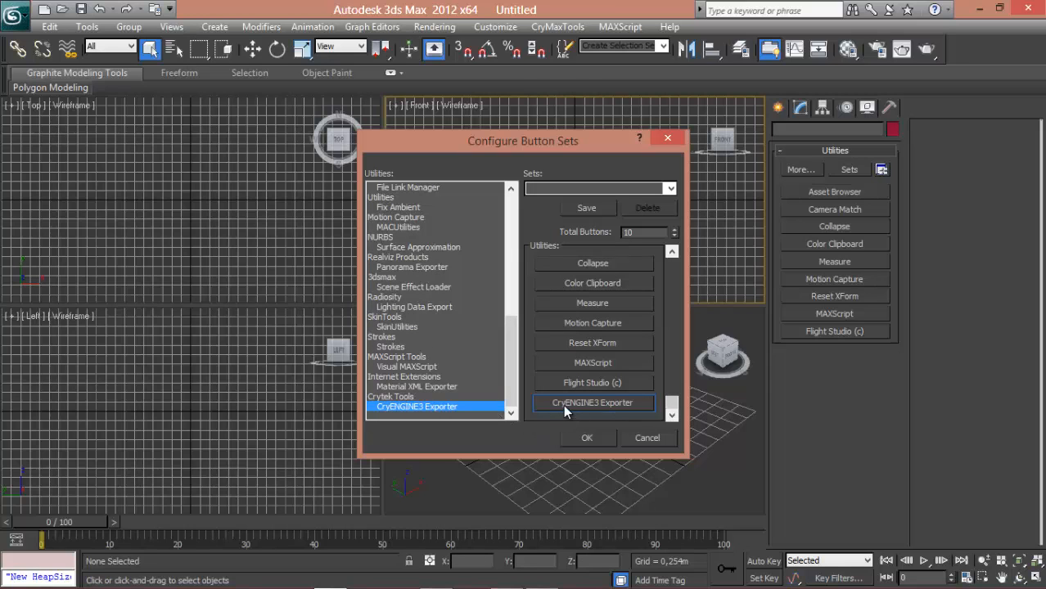
left_click(591, 435)
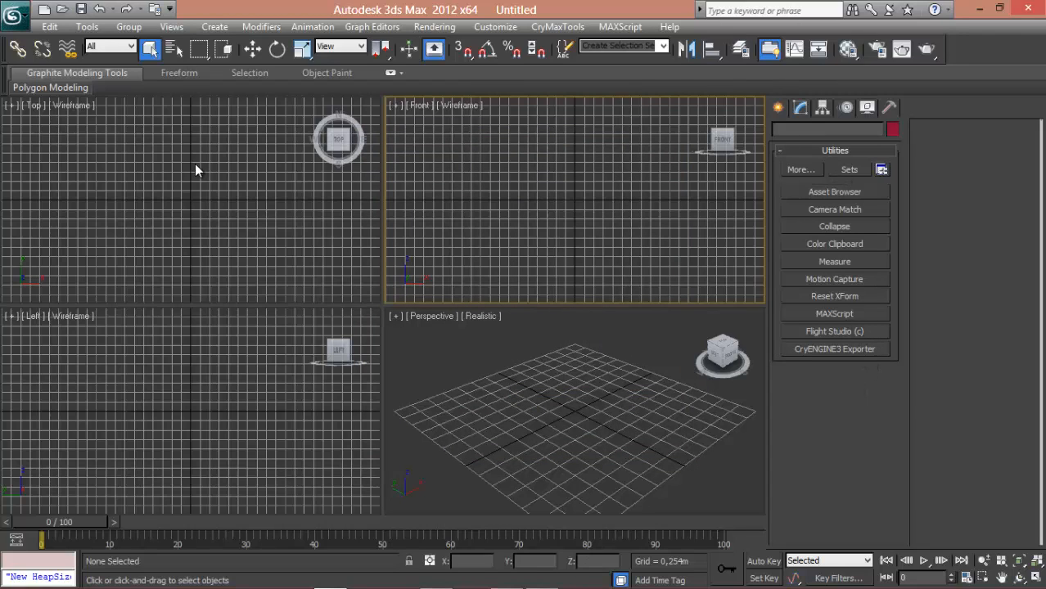
Activate the Perspective viewport and show the standard primitives for object creation
left_click(547, 494)
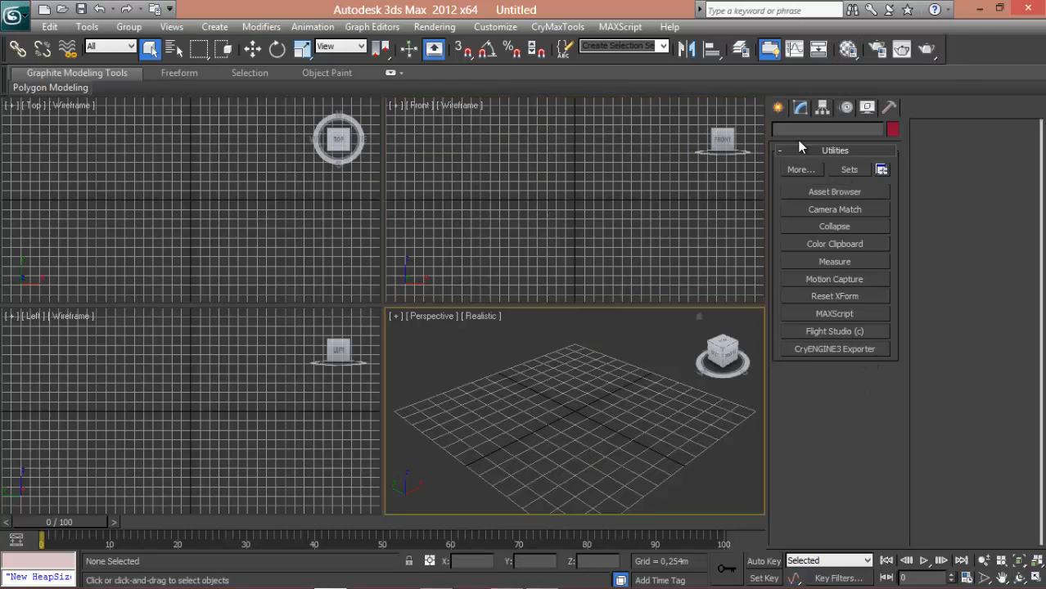
left_click(797, 110)
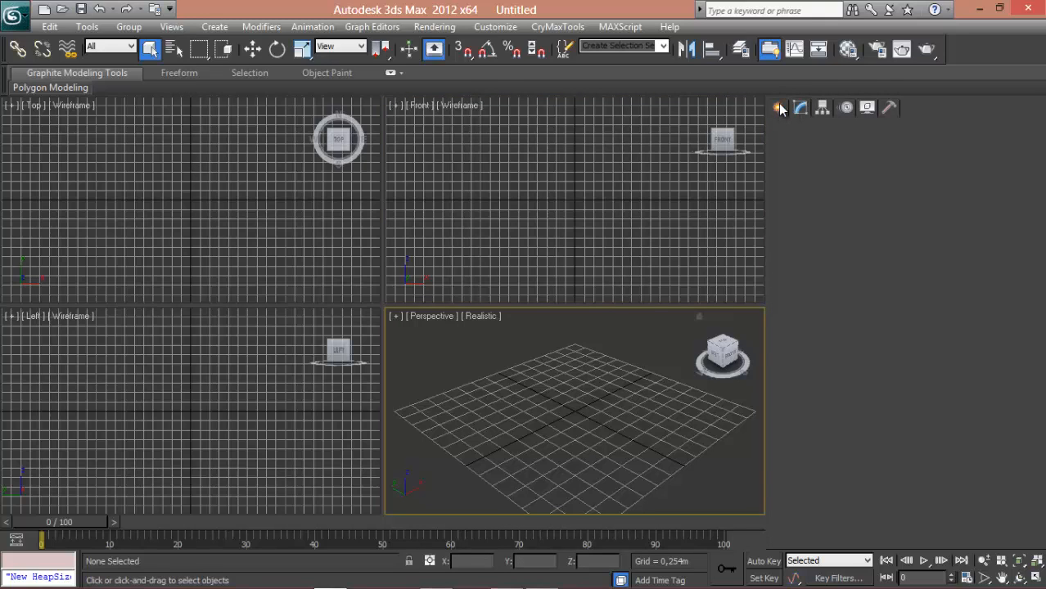
left_click(778, 105)
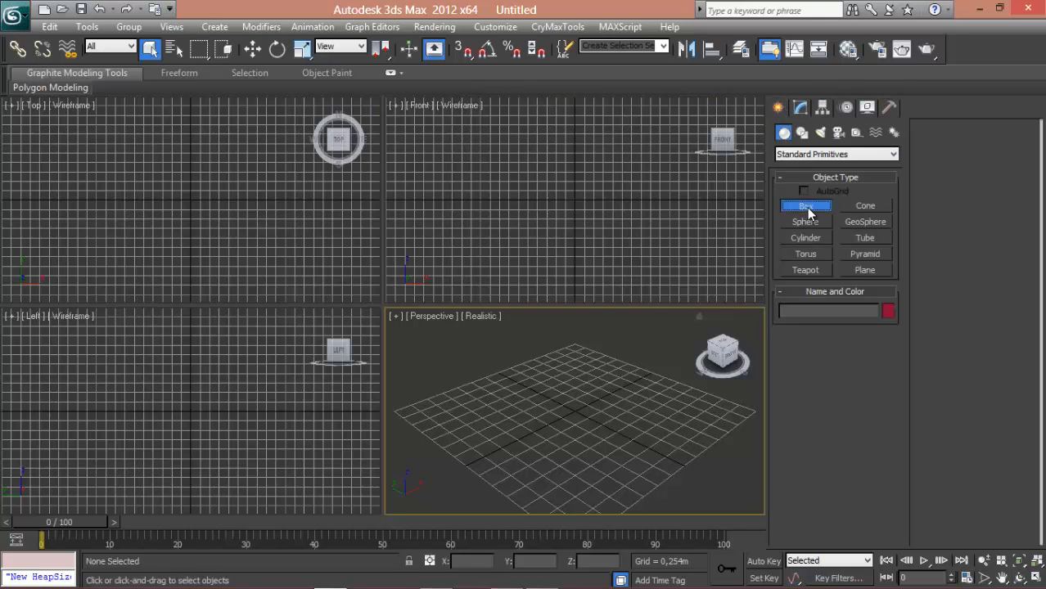
Leave box creation and check the display unit scale in the Units Setup
left_click(806, 207)
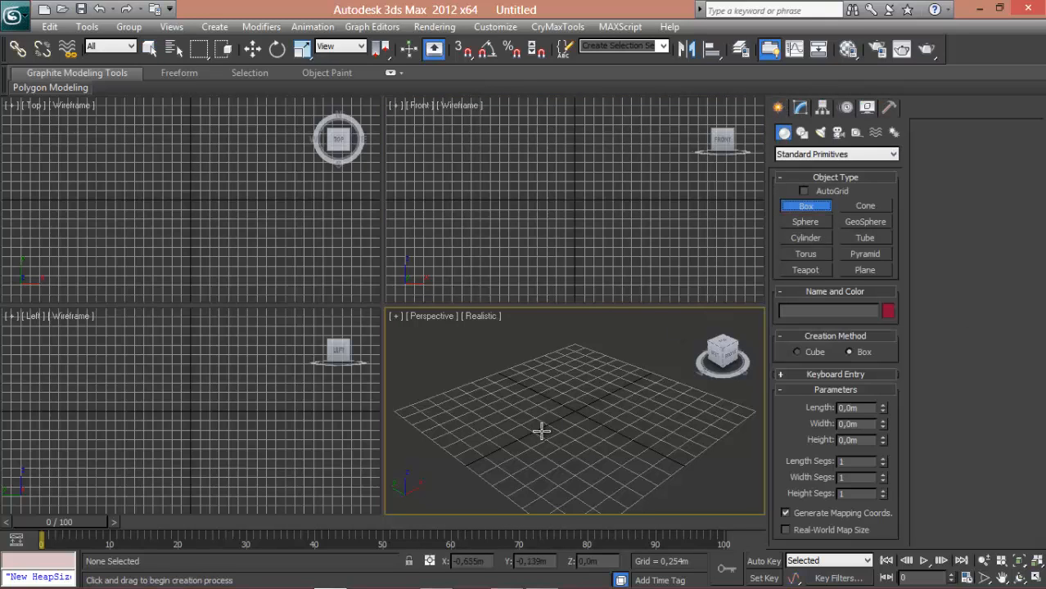
right_click(589, 380)
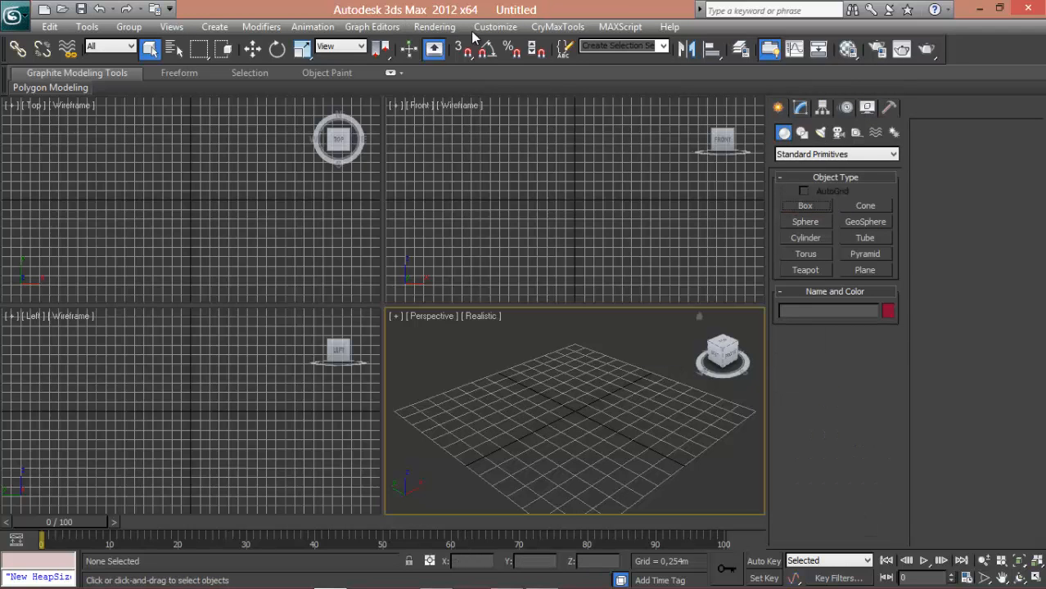
left_click(496, 26)
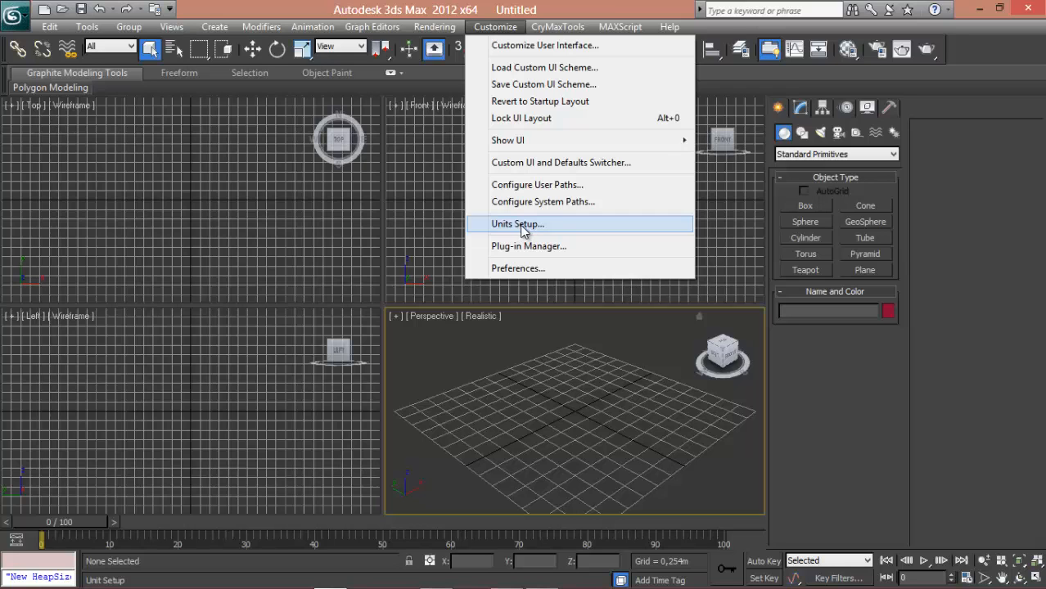
left_click(521, 228)
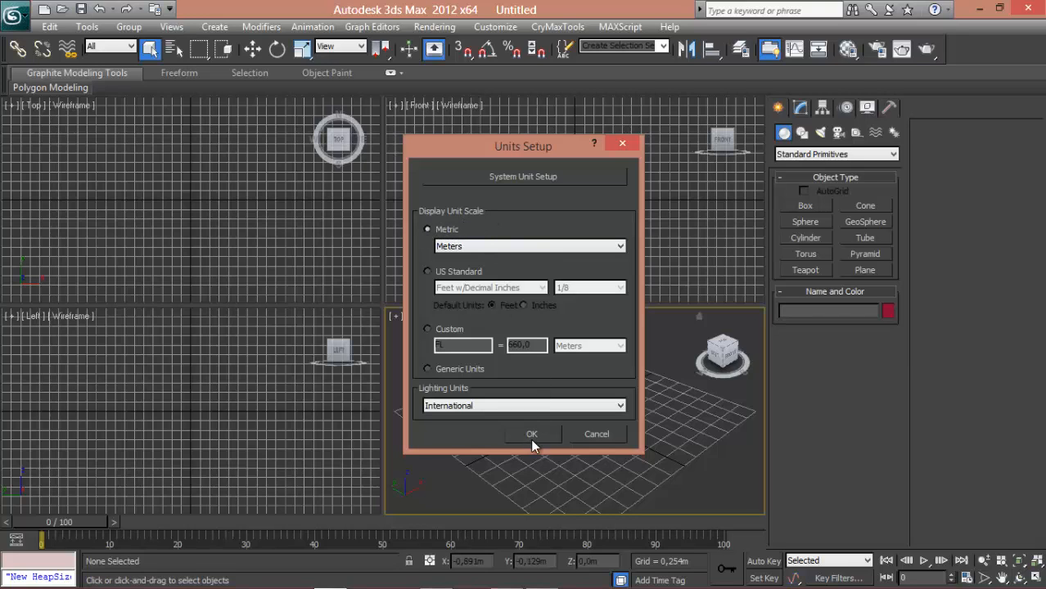
Create a box about 1.69 m long, 1.51 m wide and 0.98 m high near the grid's centre in the Perspective view
left_click(806, 205)
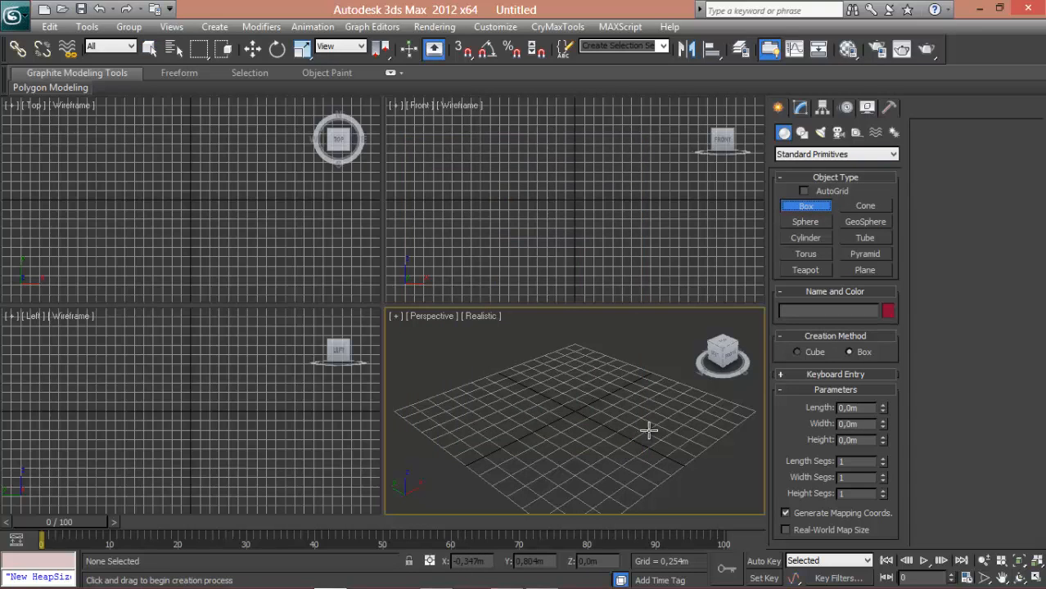
left_click_drag(515, 403, 628, 459)
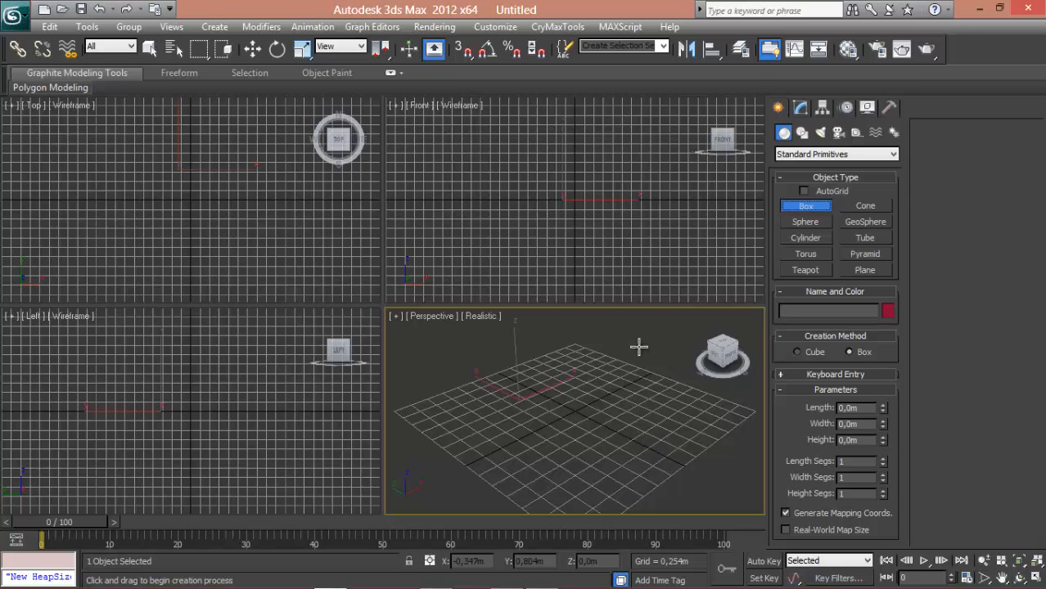
right_click(652, 397)
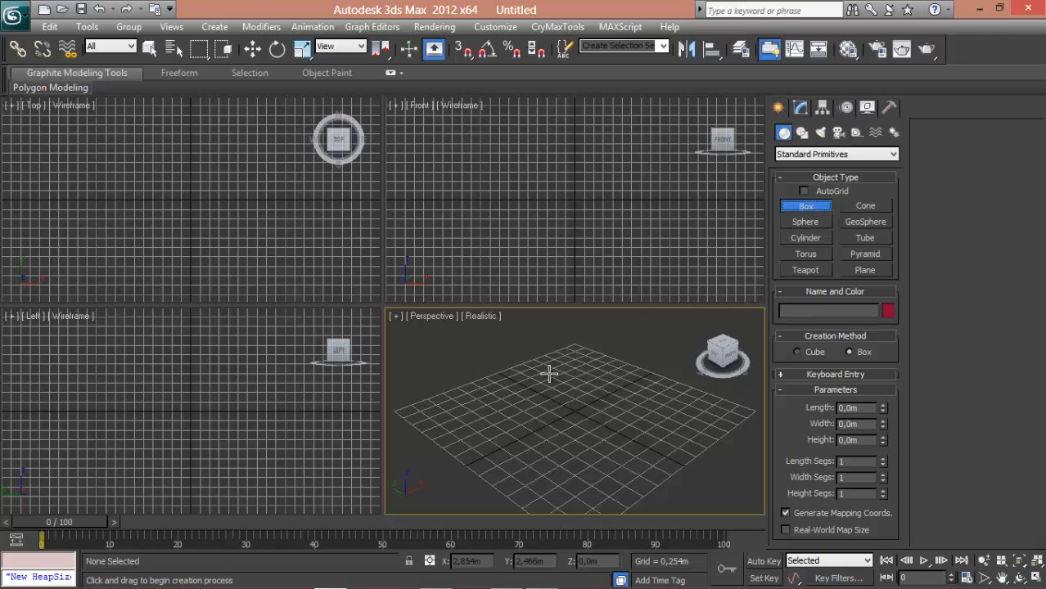
left_click_drag(509, 409, 665, 420)
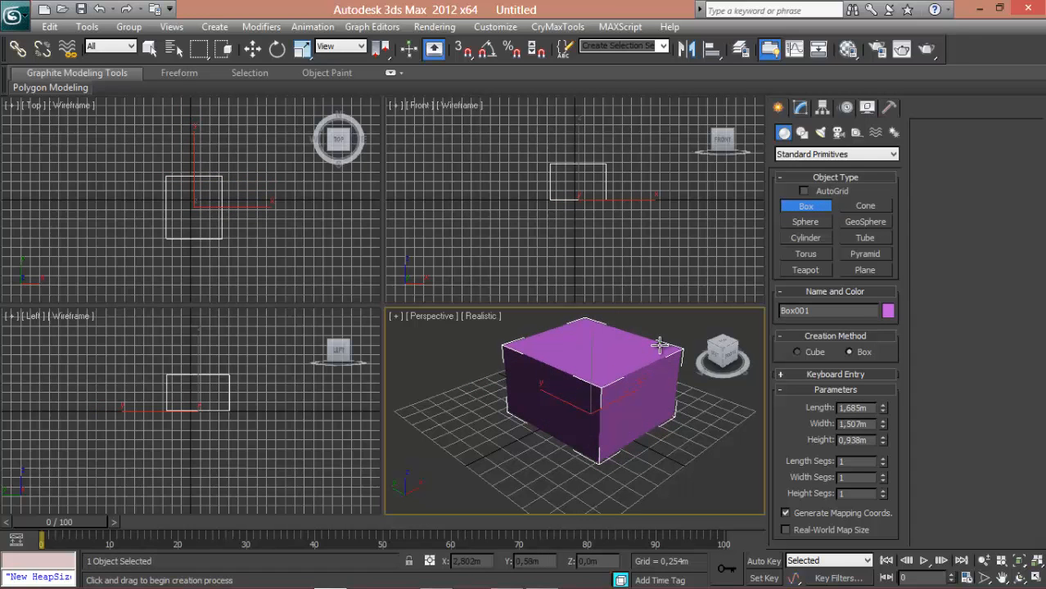
left_click(660, 344)
Set the box's length, width and height to 2 m each
double_click(856, 411)
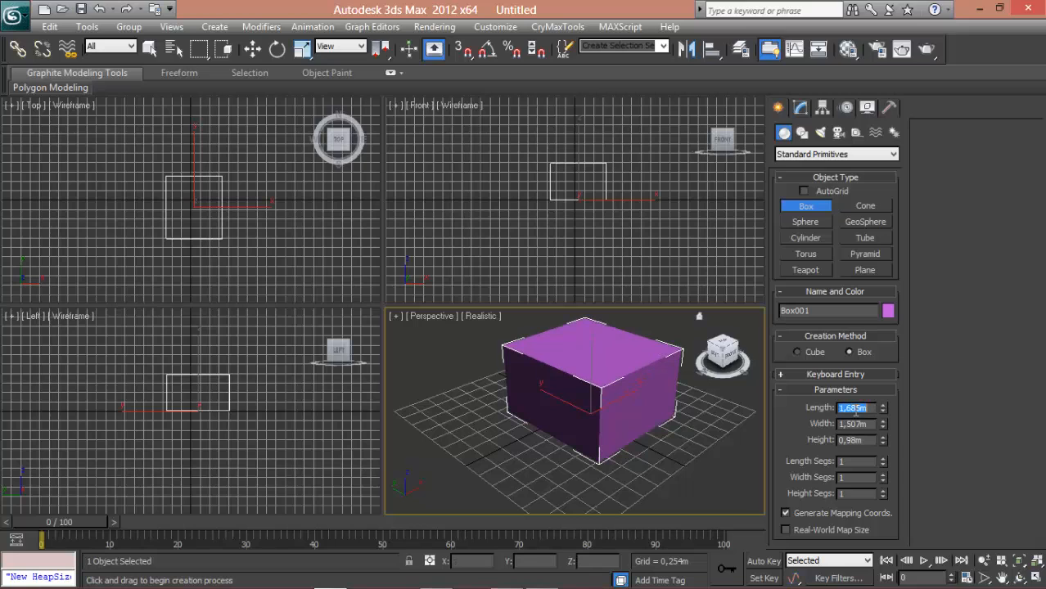
type("2")
key("Tab")
type("2")
key("Tab")
type("2")
key("Return")
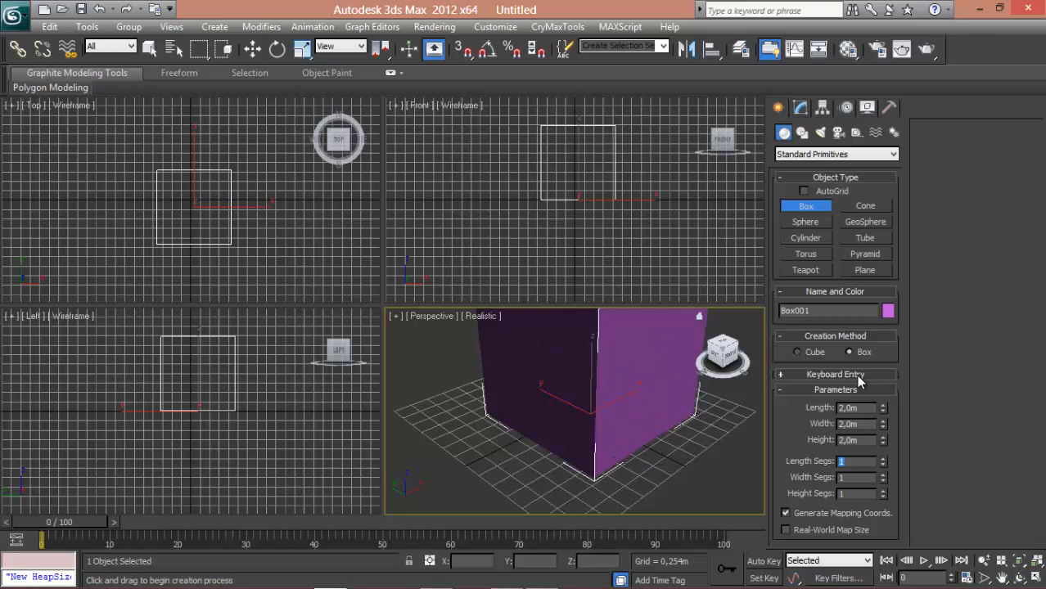
Rename the box as Caixa and show its modifier stack and parameters
middle_click_drag(597, 378, 607, 365)
scroll(608, 365, "down", 4)
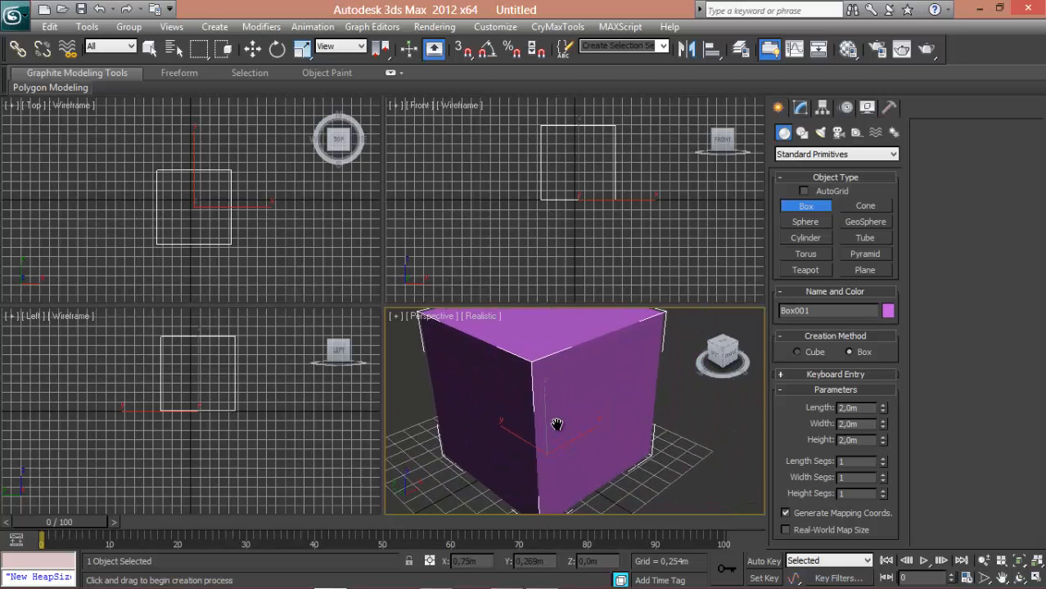
scroll(556, 422, "down", 3)
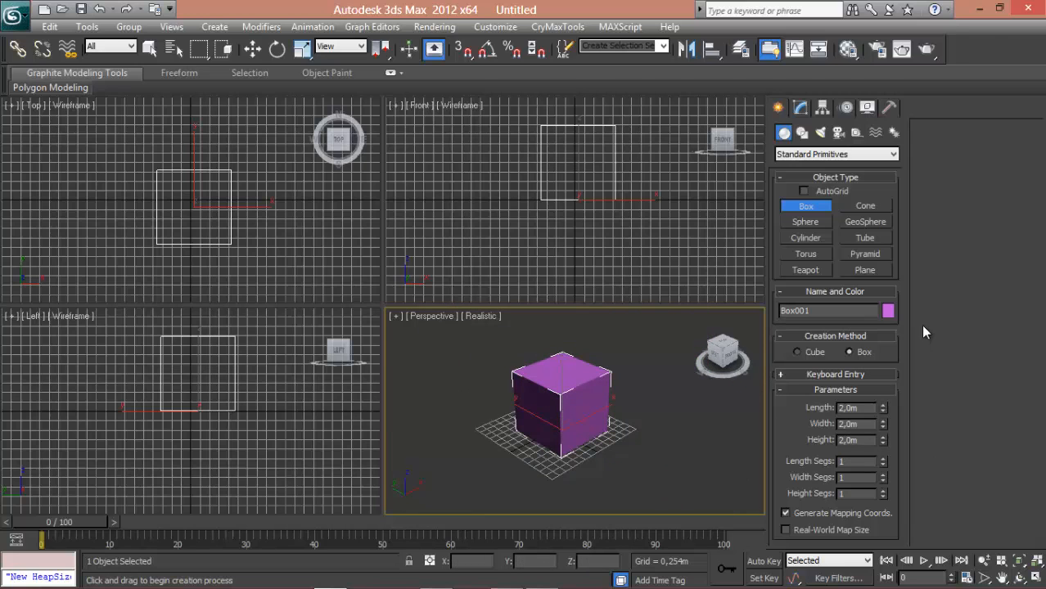
double_click(837, 310)
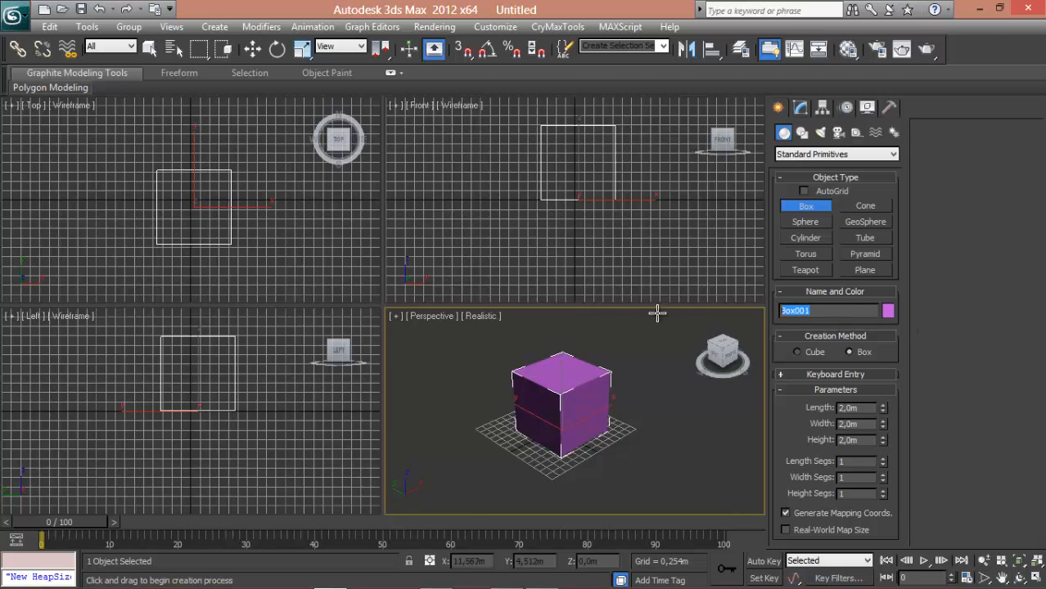
type("Caixa")
left_click(567, 397)
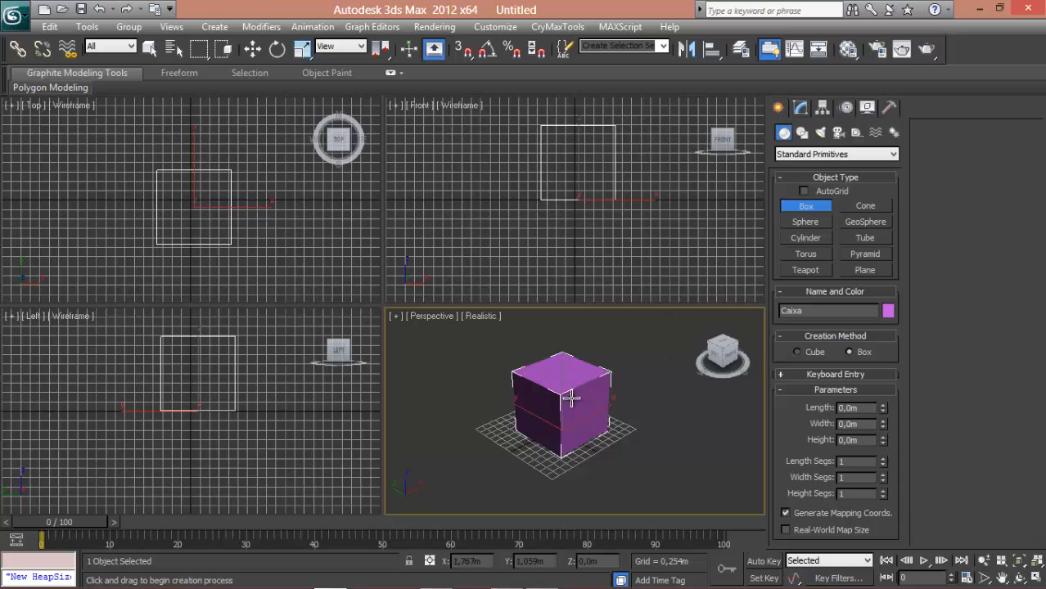
left_click(837, 308)
left_click(802, 110)
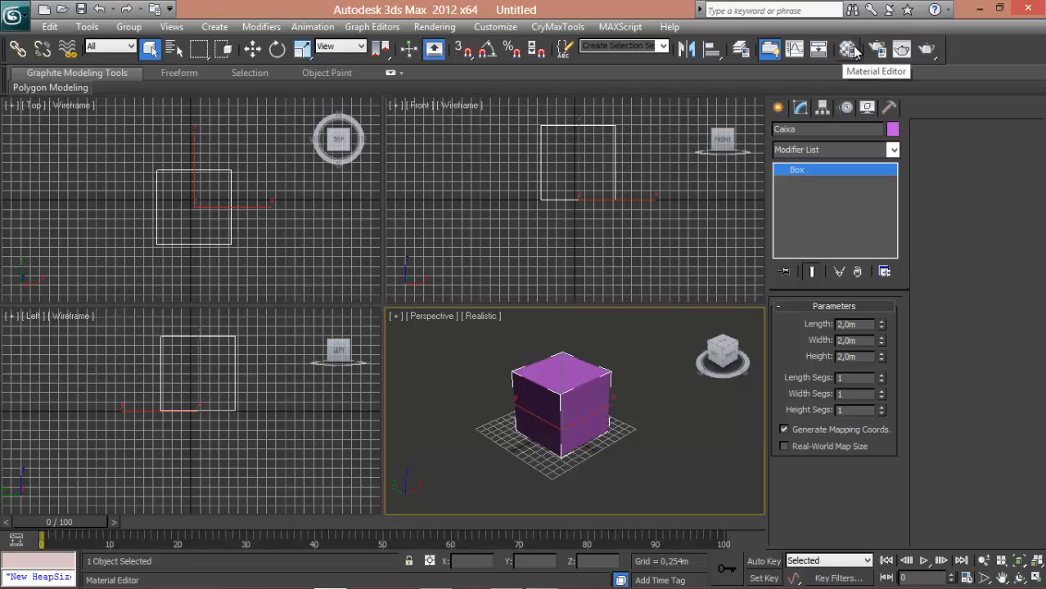
Open the Material Editor and rename the first material as mat_Caixa
key("m")
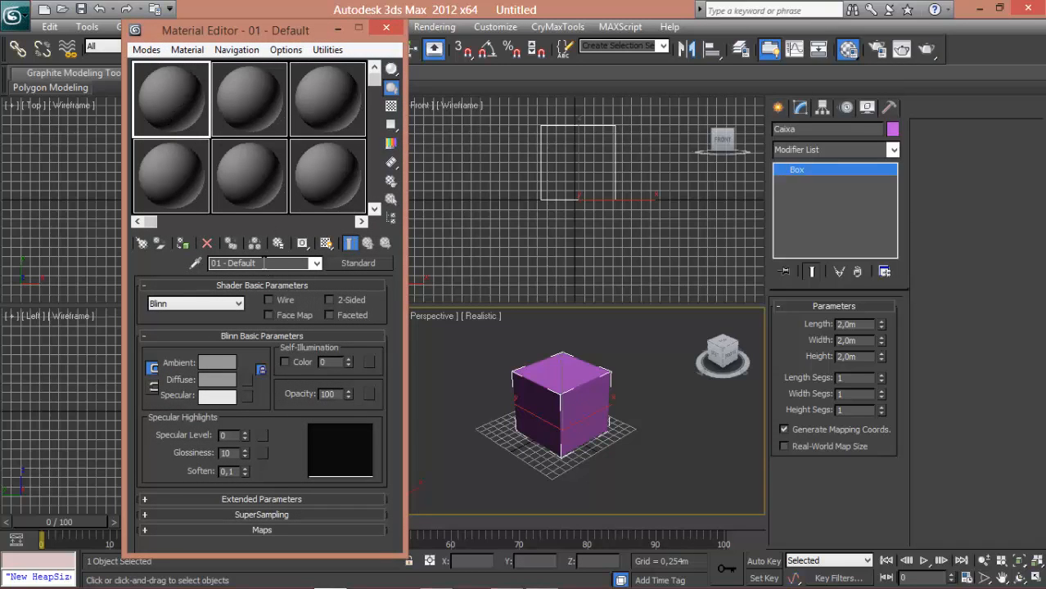
left_click_drag(280, 259, 127, 276)
type("mat_")
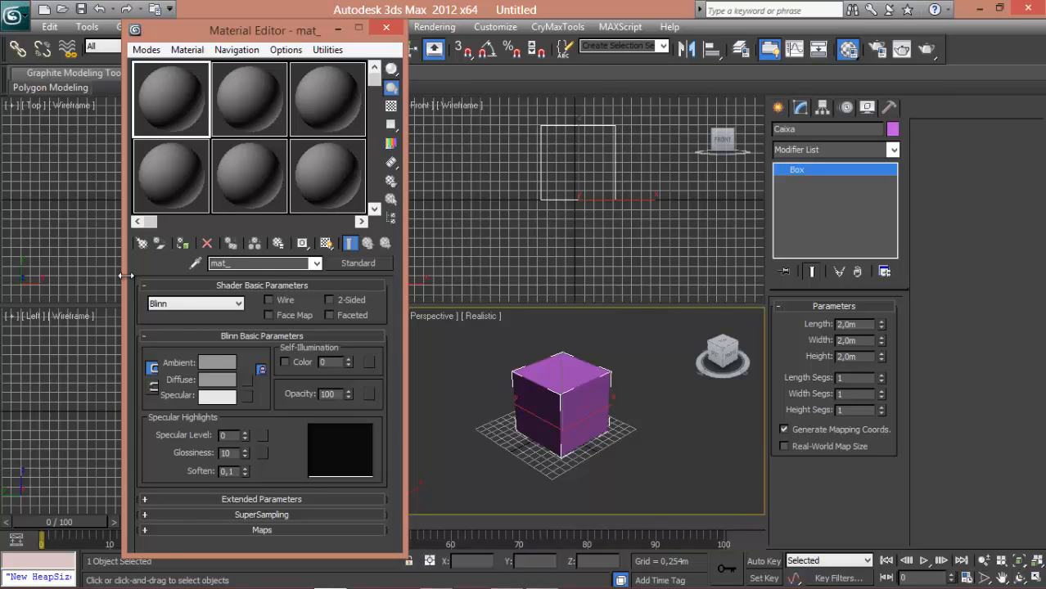
key("ctrl+z")
type("mat_Caixa")
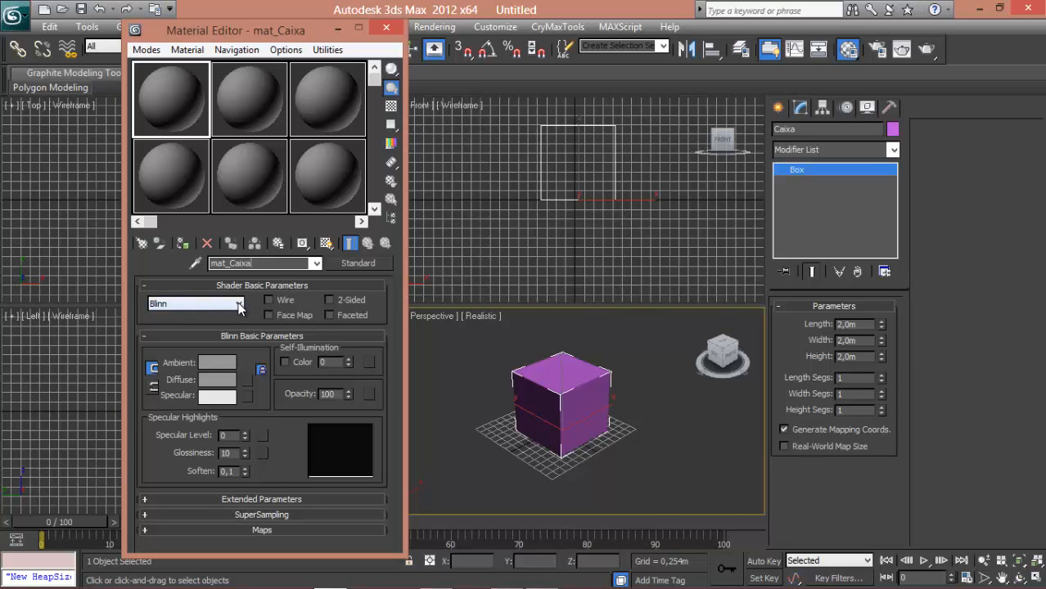
Change the mat_Caixa material's shader type to Crytek Shader and keep its physicalization set to Default
left_click(206, 305)
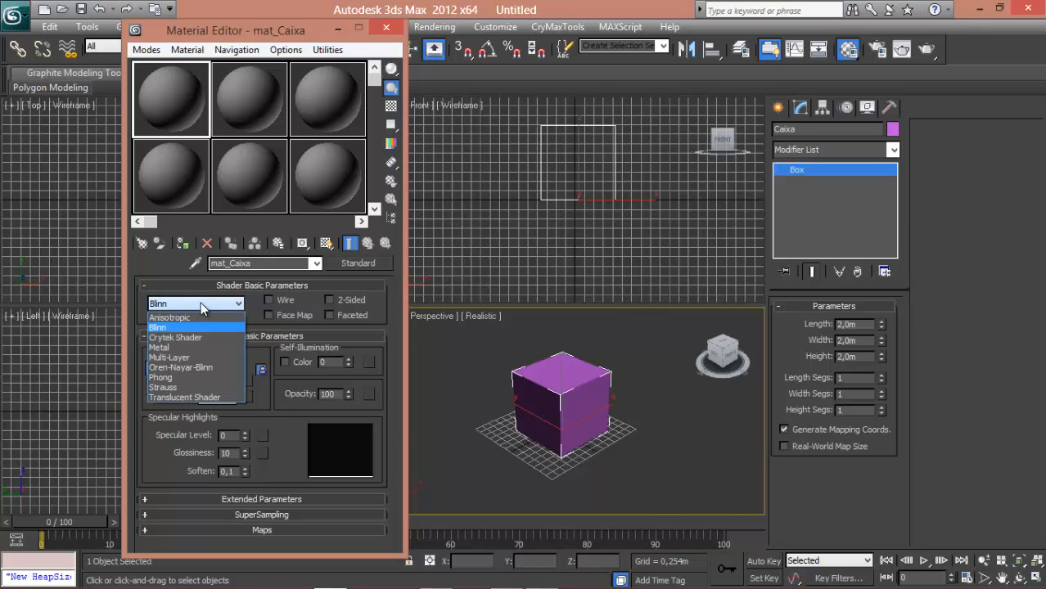
left_click(170, 337)
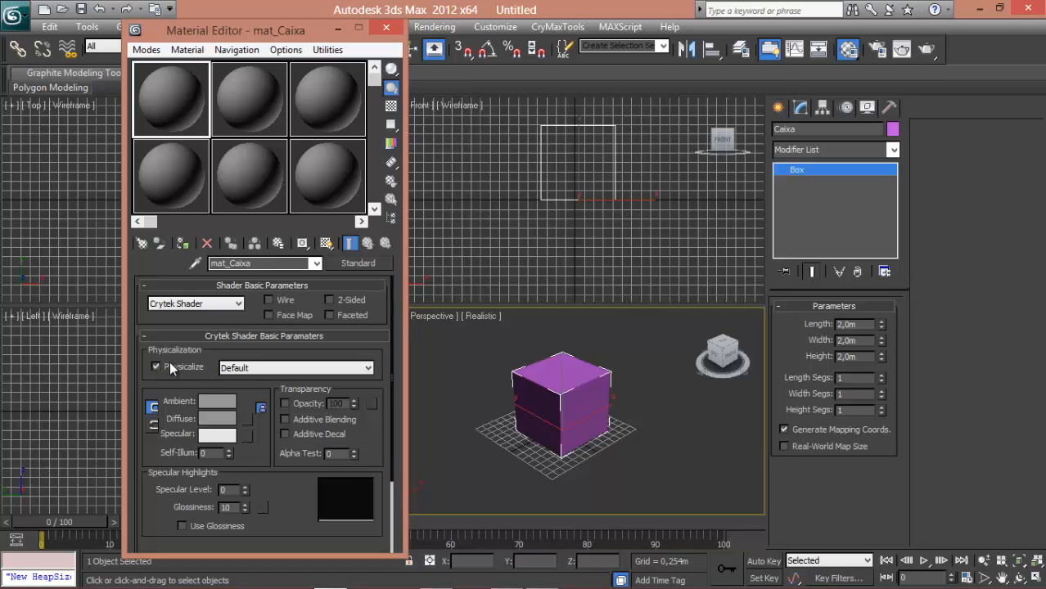
left_click(258, 367)
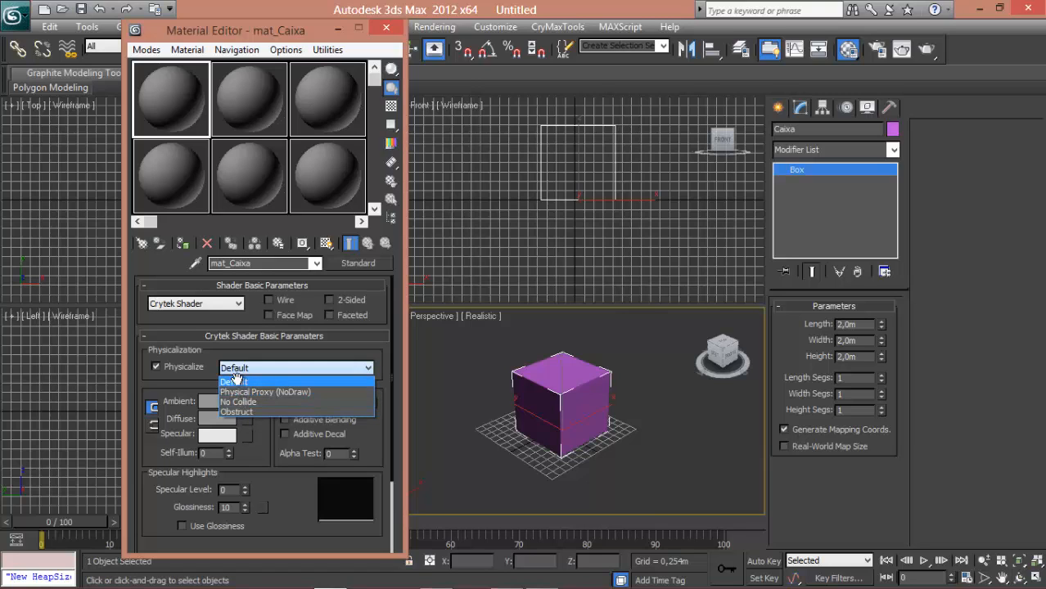
left_click(234, 379)
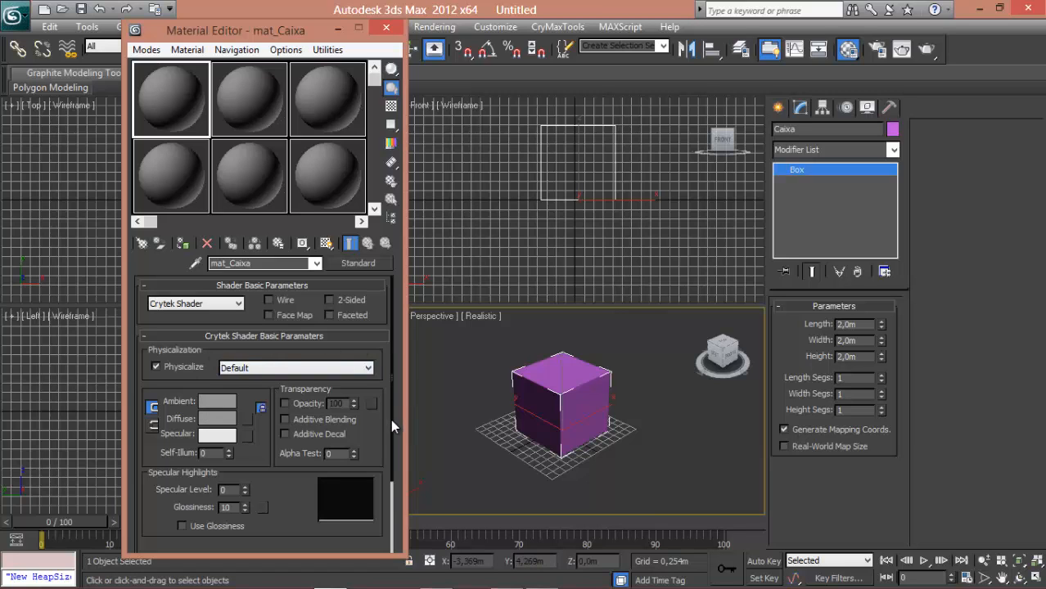
Expand the maps of mat_Caixa and assign a Bitmap map to the Diffuse Color slot
left_click_drag(393, 442, 408, 545)
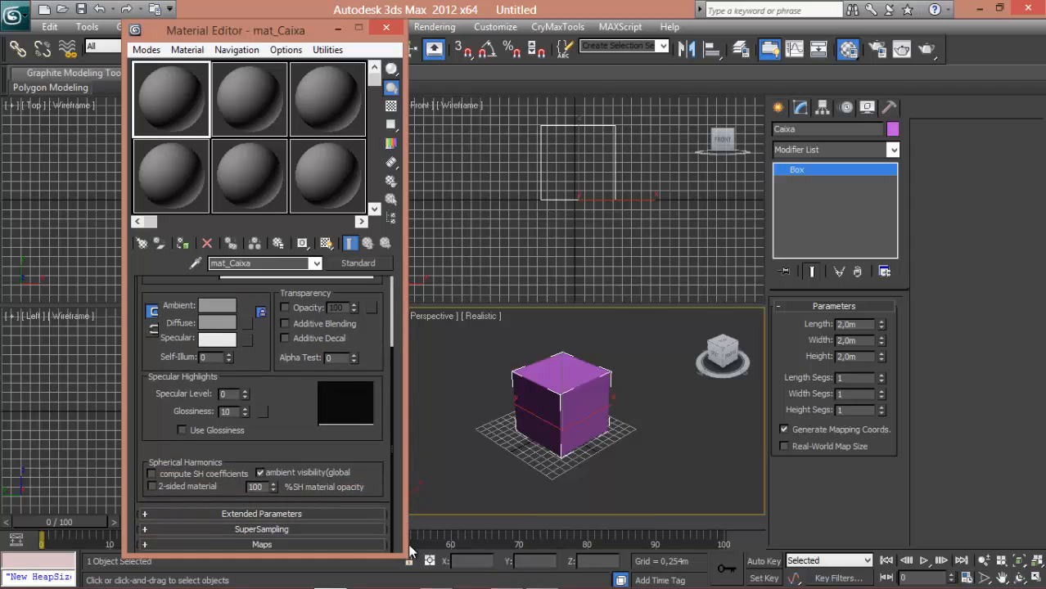
left_click(254, 545)
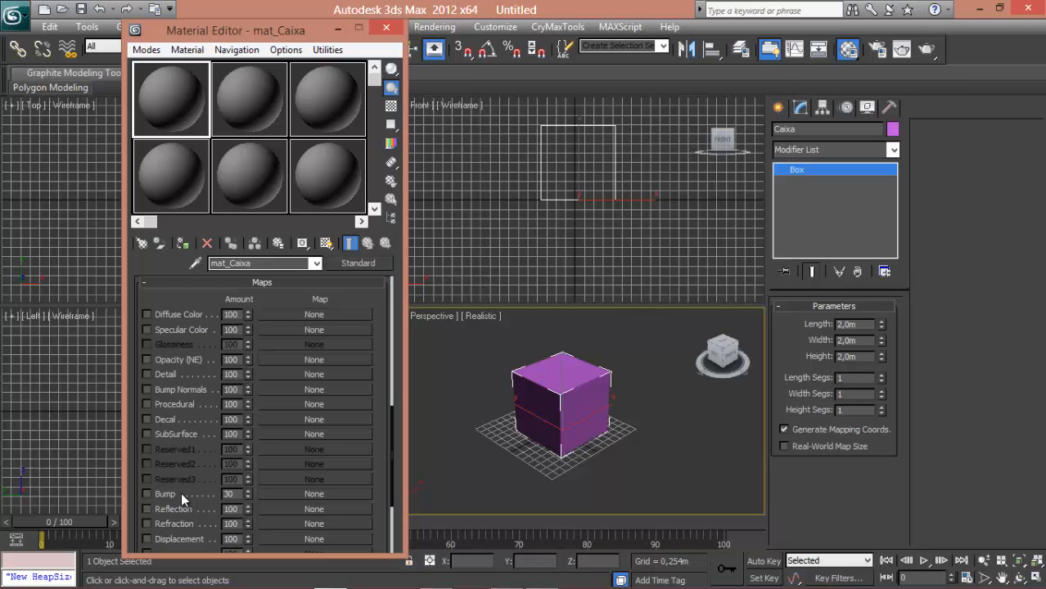
left_click(320, 315)
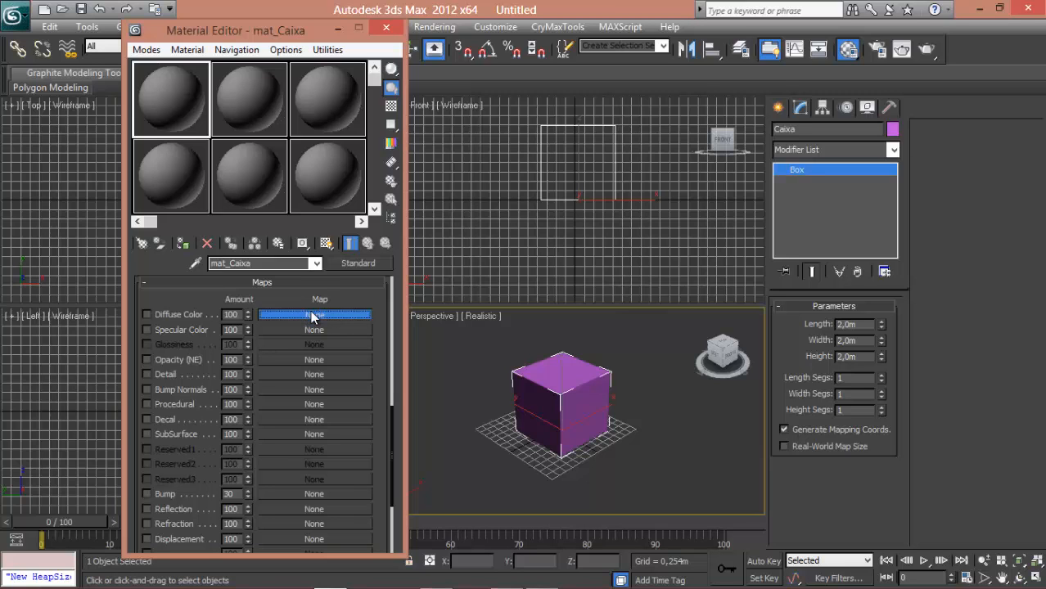
left_click(311, 316)
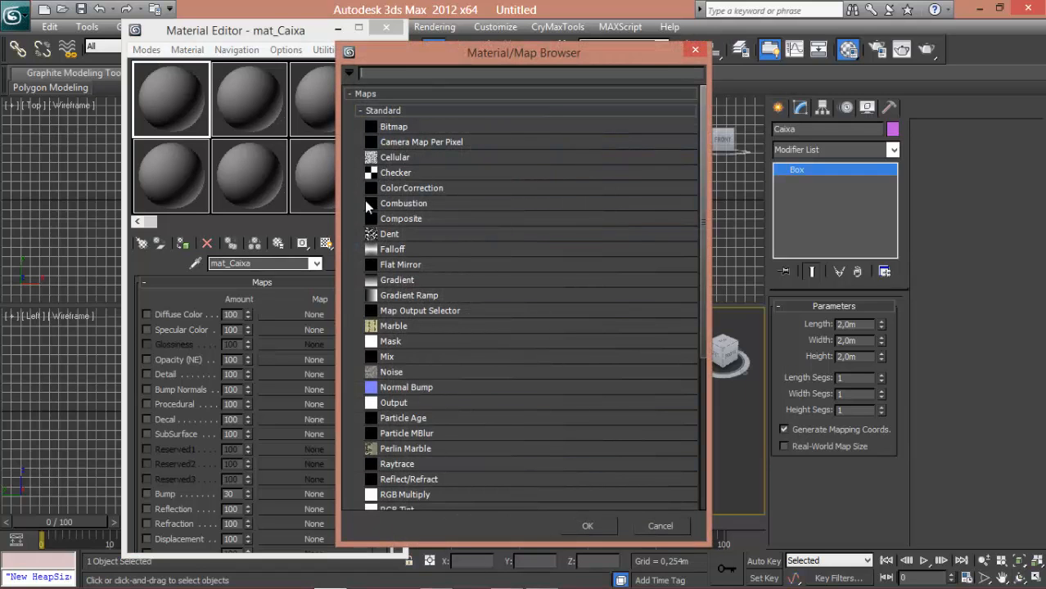
left_click(394, 129)
double_click(394, 128)
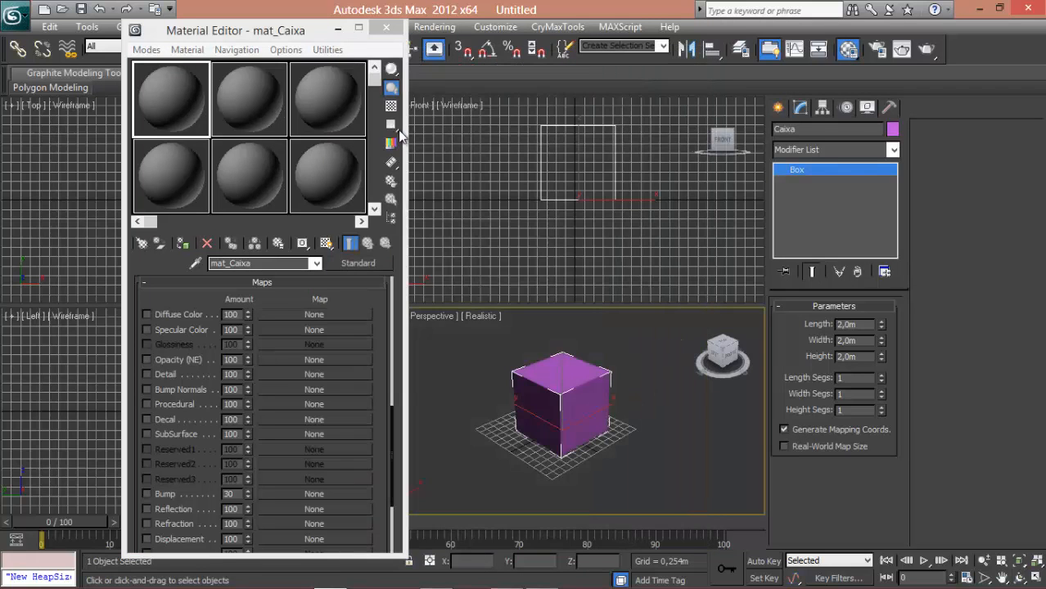
Load cubo_dif.dds from the desktop's CaixaMax folder as the diffuse bitmap and return to the parent material
left_click(134, 63)
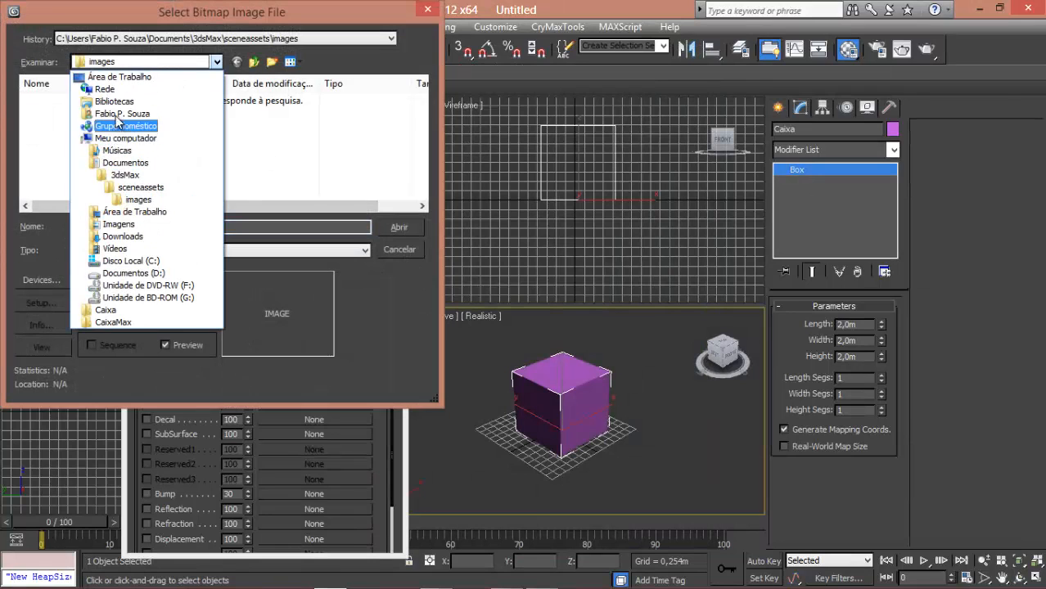
left_click(119, 77)
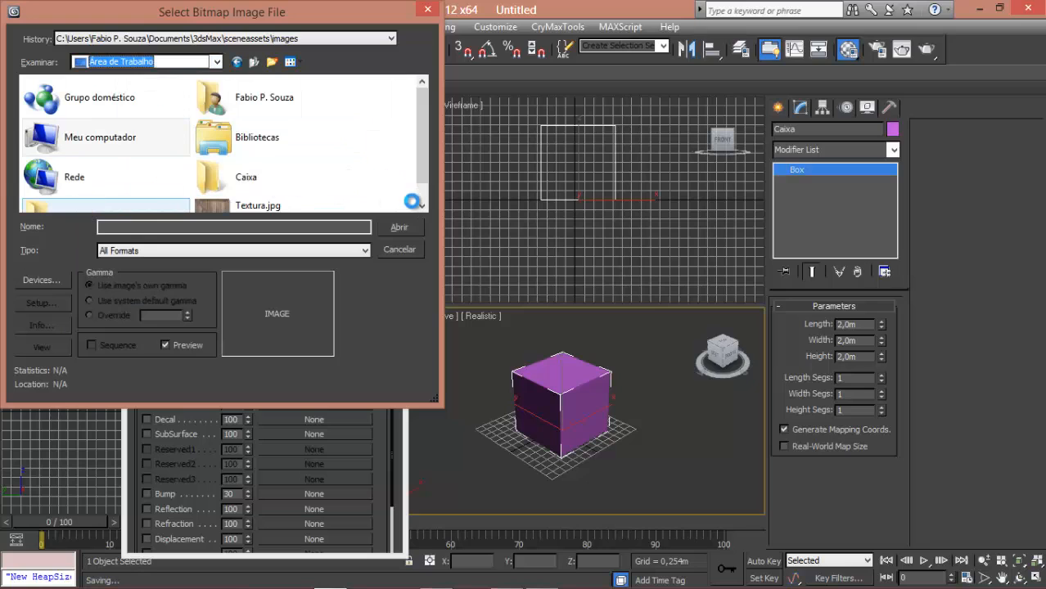
left_click(422, 206)
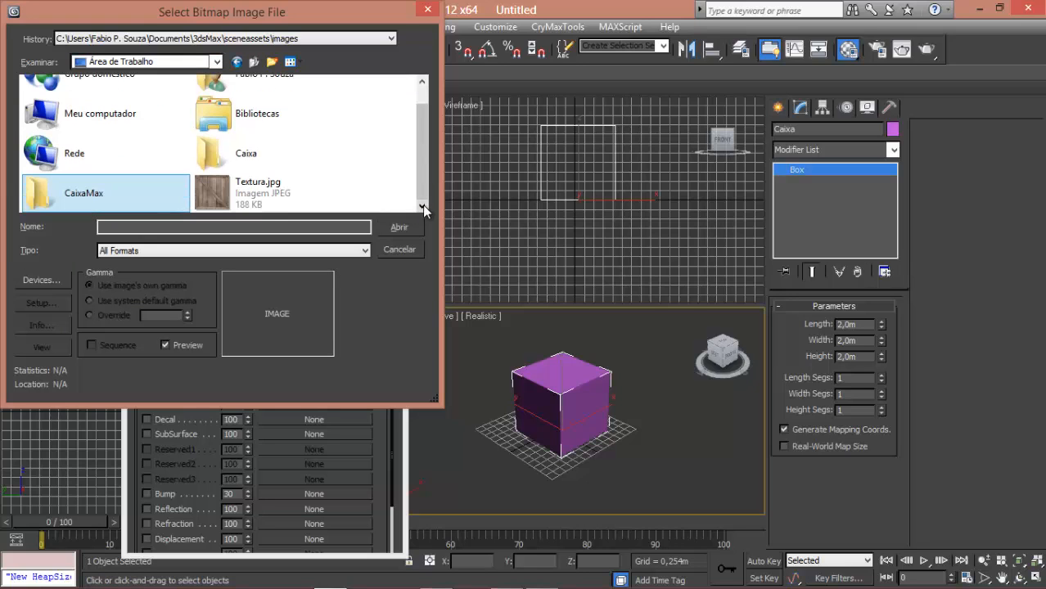
double_click(88, 195)
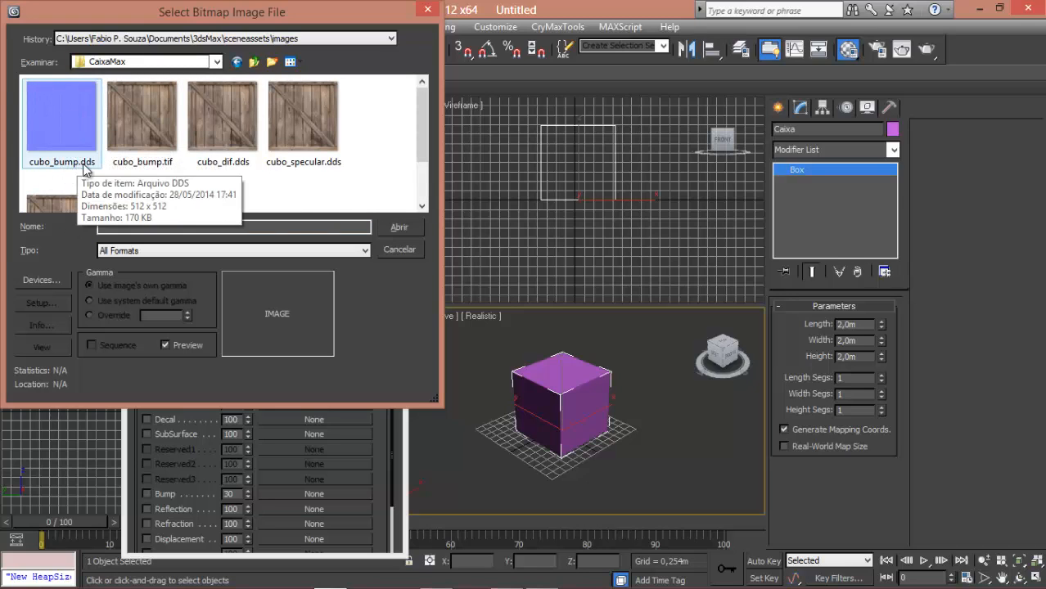
left_click_drag(422, 148, 424, 183)
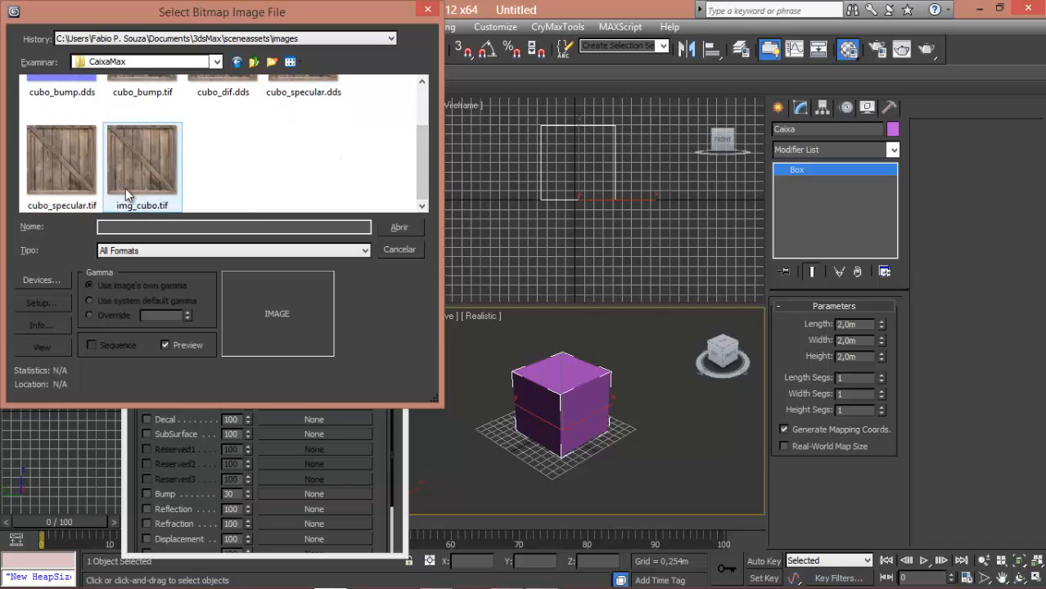
left_click(223, 92)
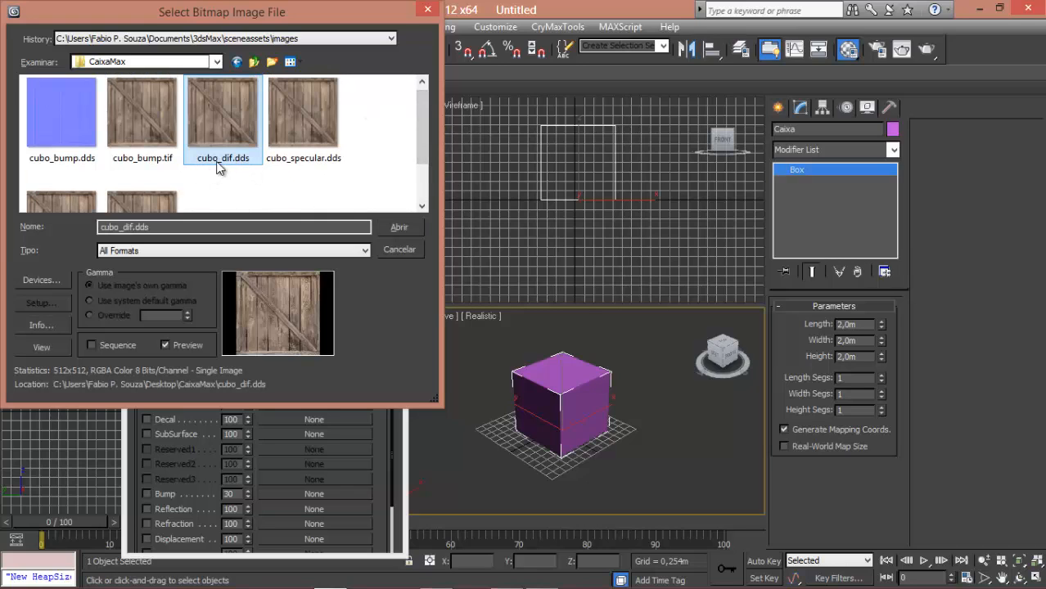
left_click(399, 228)
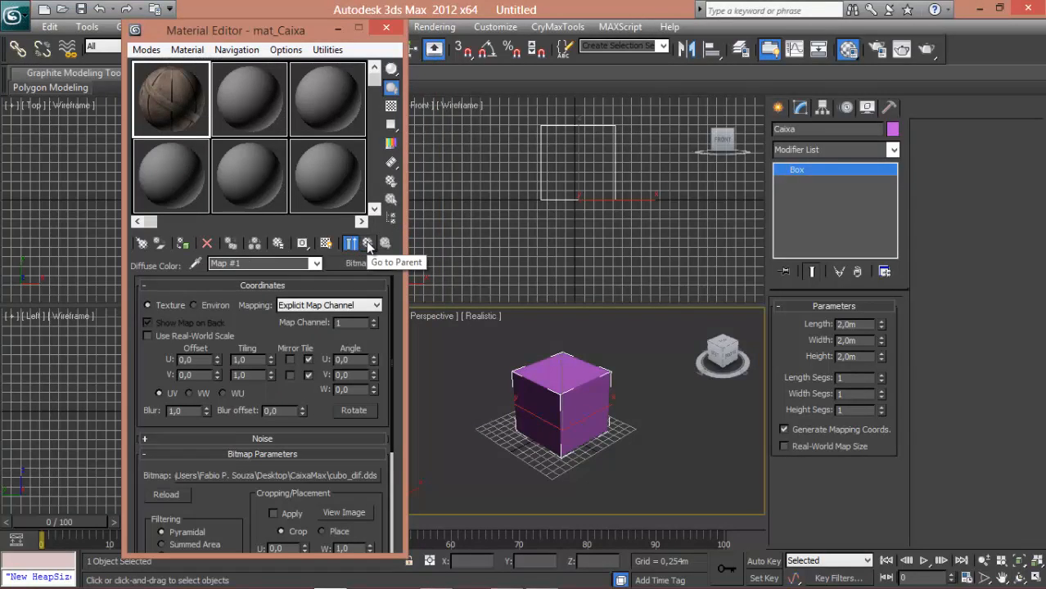
left_click(366, 243)
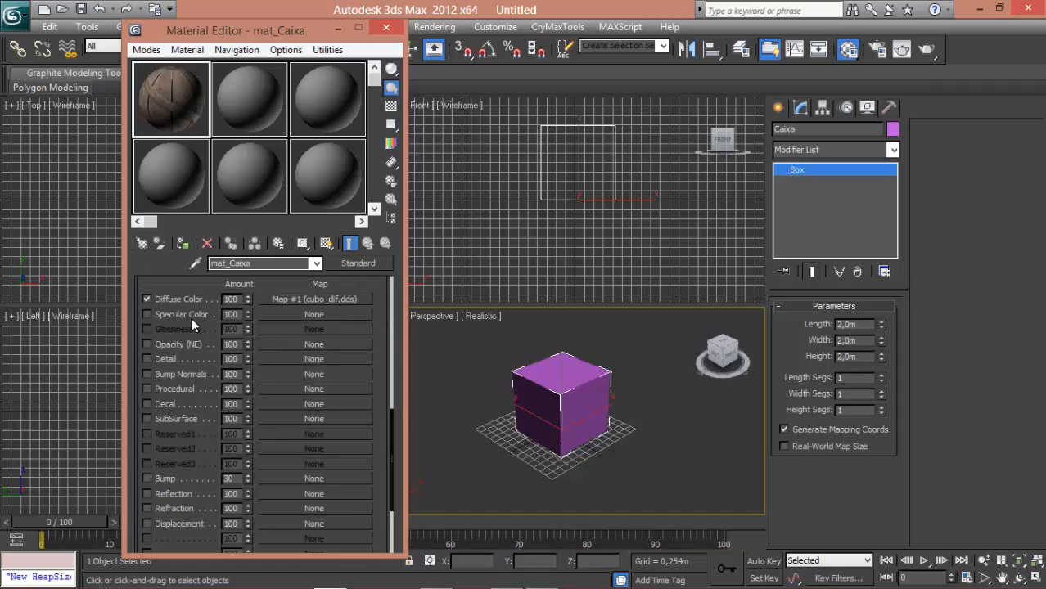
Assign a Bitmap map with cubo_specular.dds to the Specular Color slot and return to the parent material
left_click(302, 315)
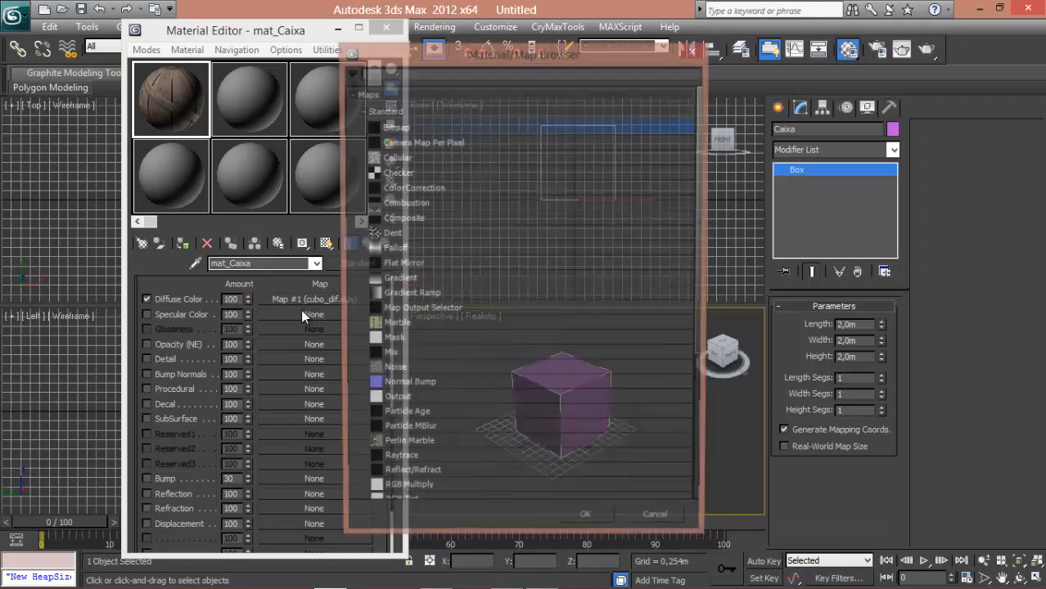
double_click(386, 128)
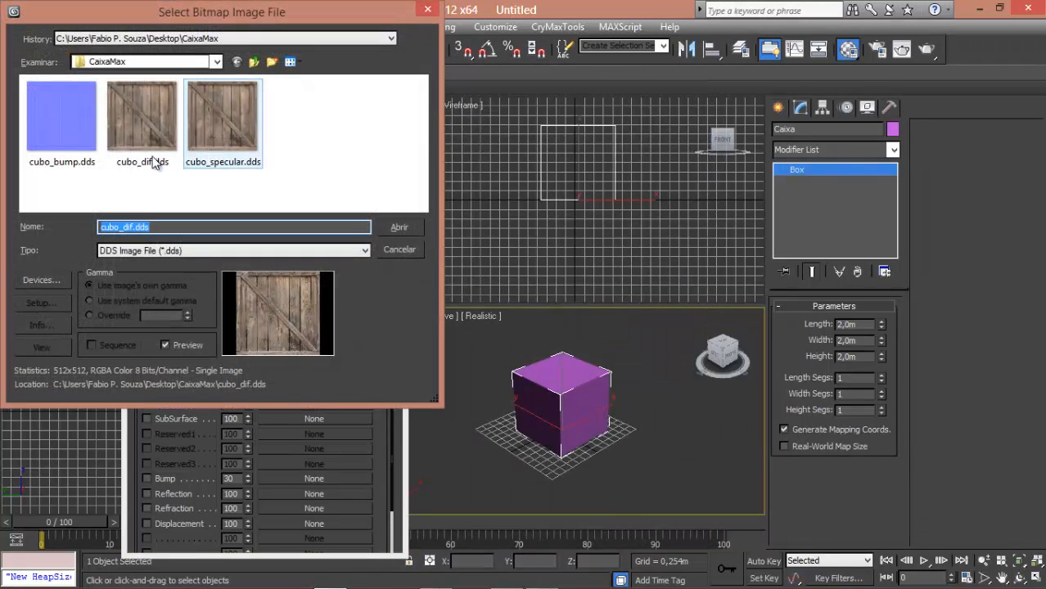
left_click(228, 122)
left_click(400, 228)
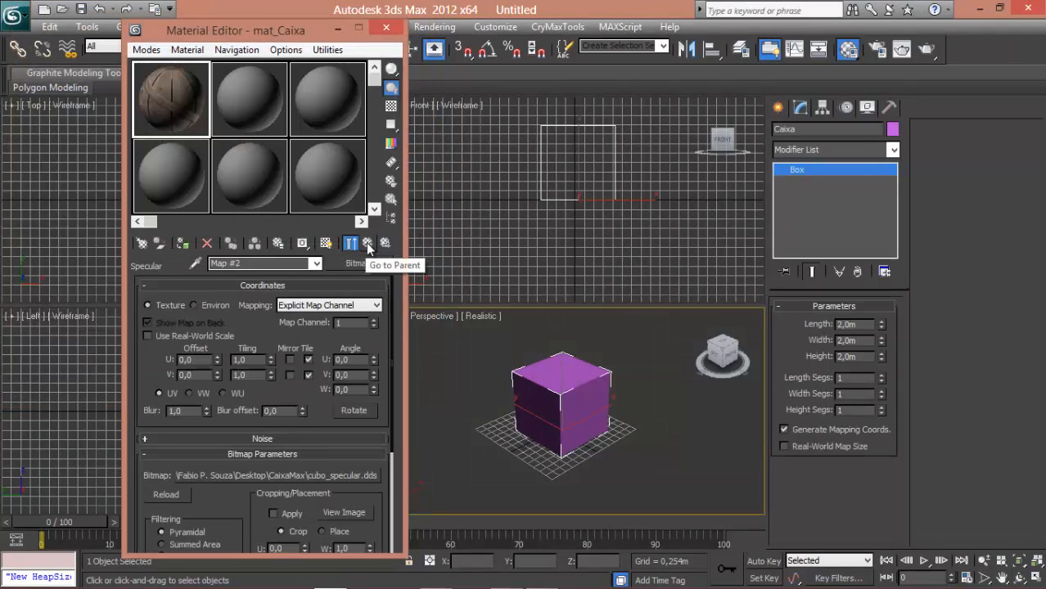
left_click(368, 245)
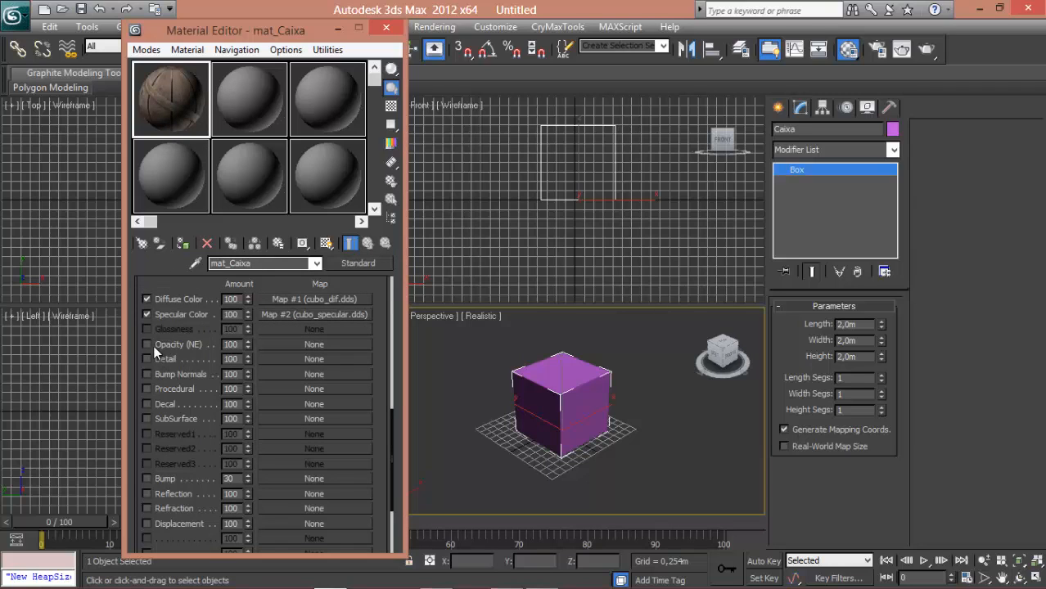
Assign a Bitmap map with cubo_bump.dds to the Bump slot and return to the parent material
left_click(310, 479)
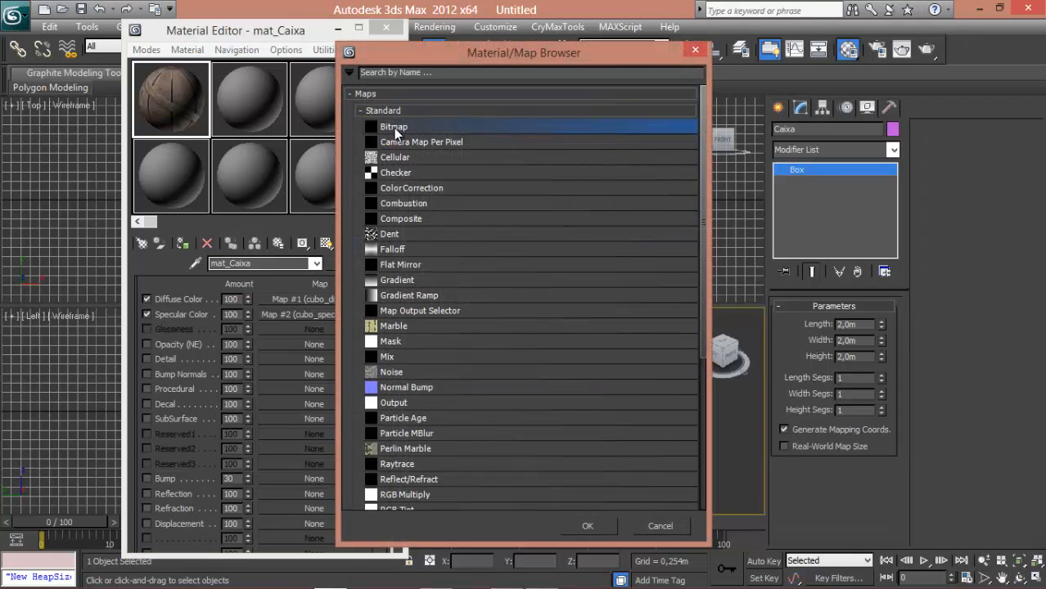
double_click(394, 127)
left_click(45, 144)
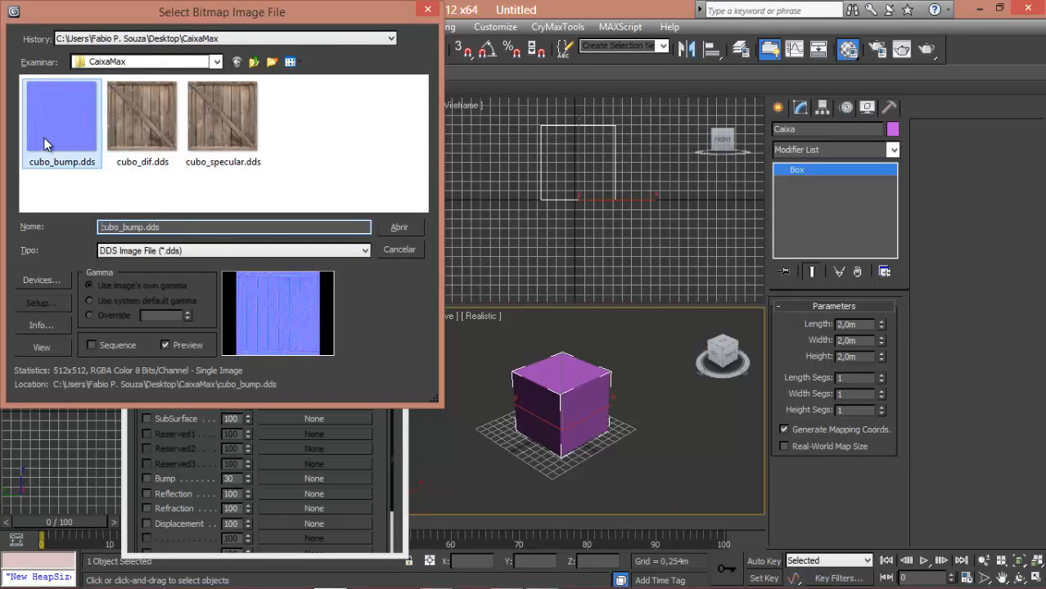
left_click(397, 227)
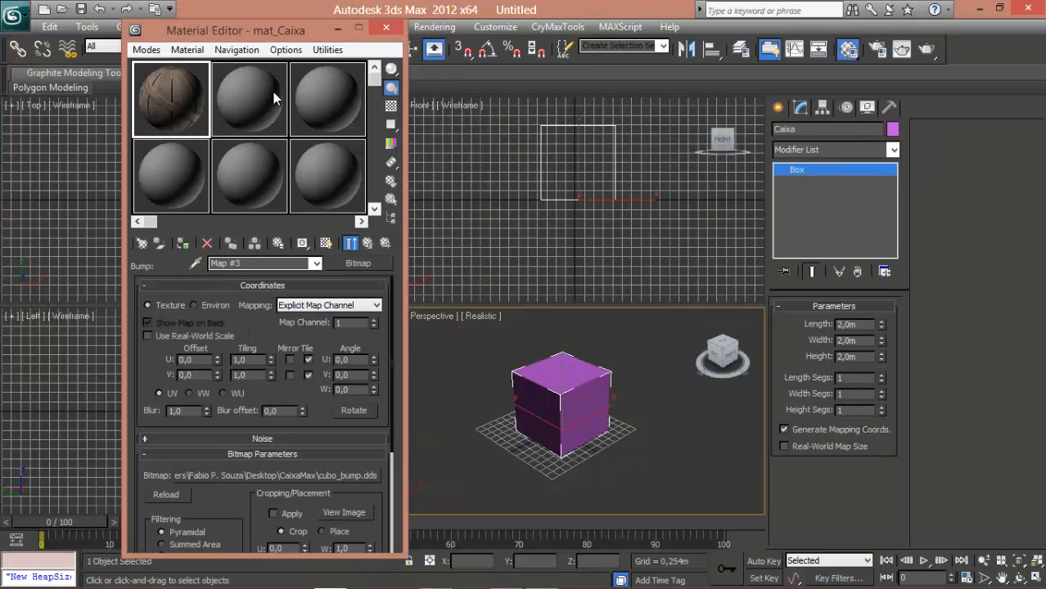
left_click(370, 244)
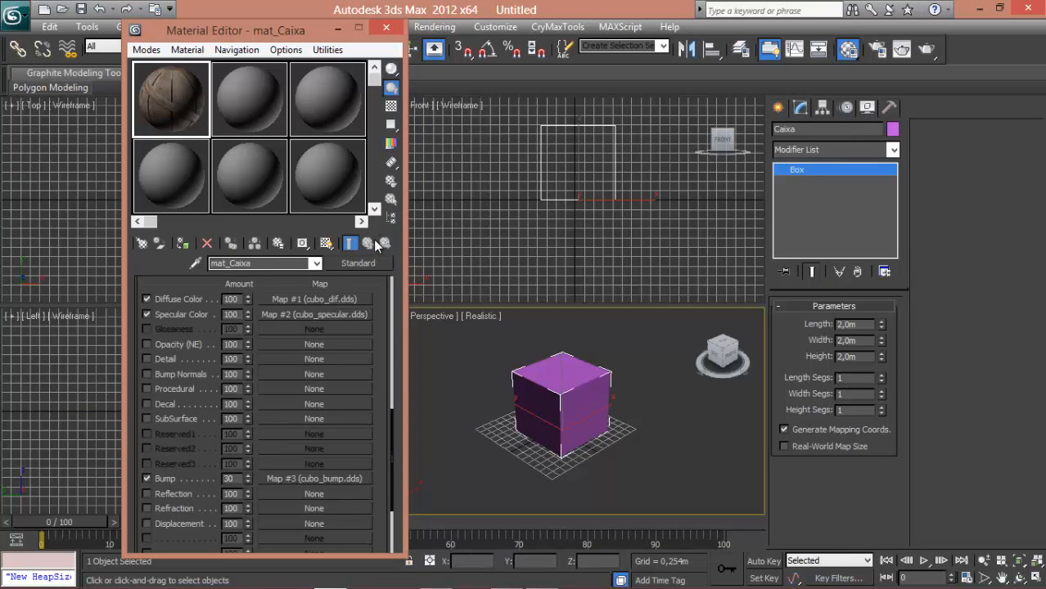
Assign mat_Caixa to the selected box and show its texture in the Perspective viewport
scroll(391, 290, "up", 10)
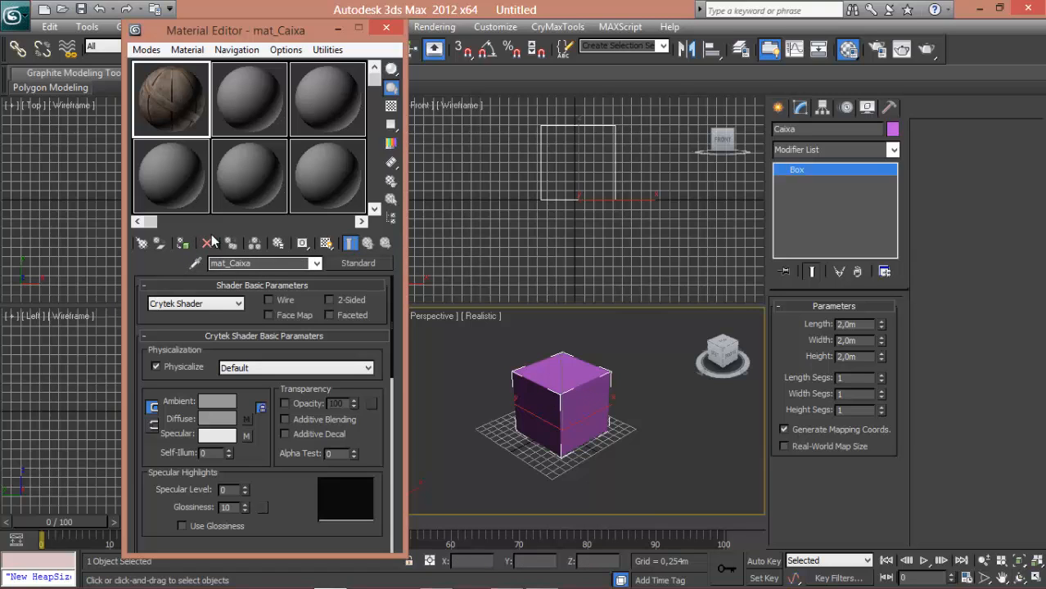
left_click(183, 245)
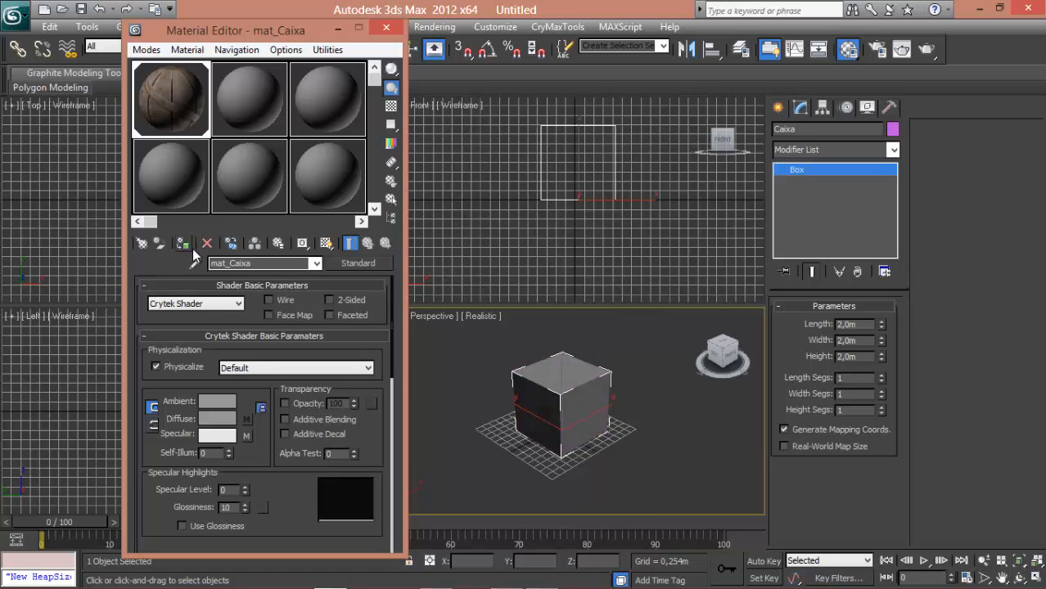
left_click(327, 244)
left_click_drag(606, 376, 607, 376)
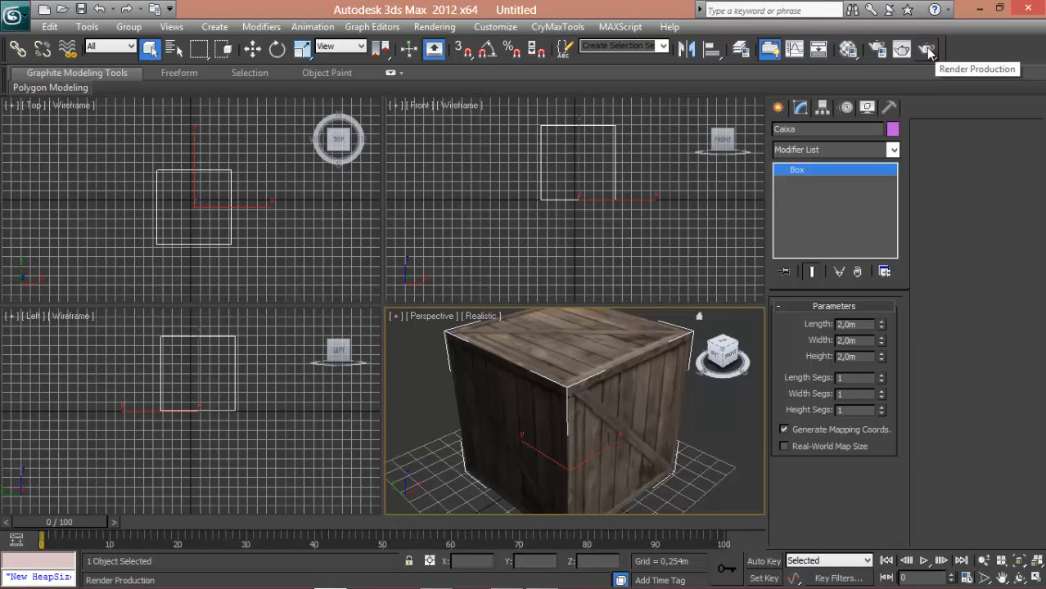
Render the Perspective view to check the textured crate, and close the render window
left_click(927, 50)
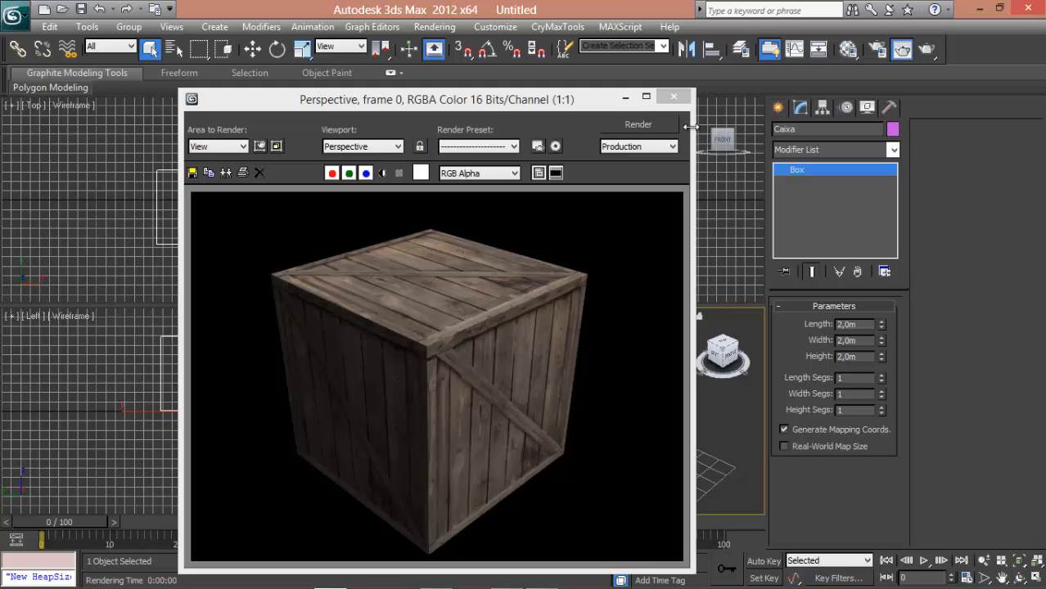
left_click(674, 97)
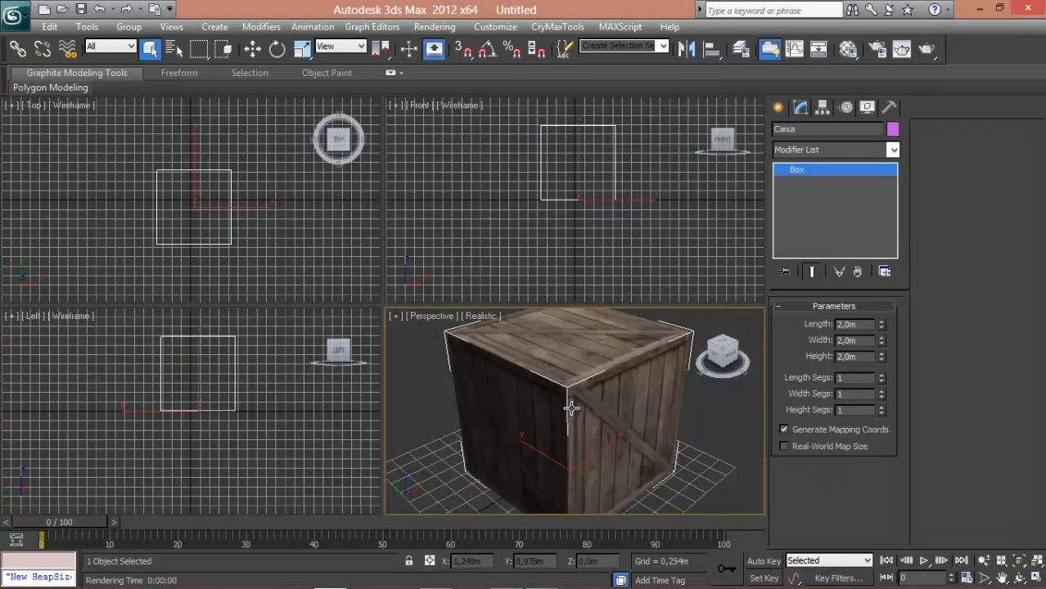
scroll(565, 413, "down", 5)
scroll(573, 414, "up", 5)
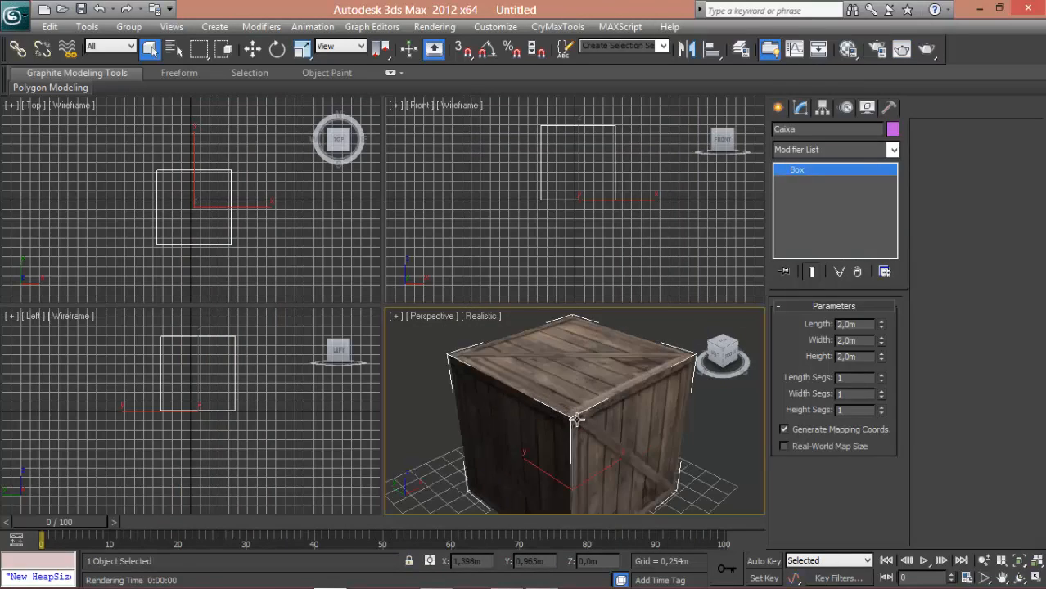
scroll(586, 412, "down", 3)
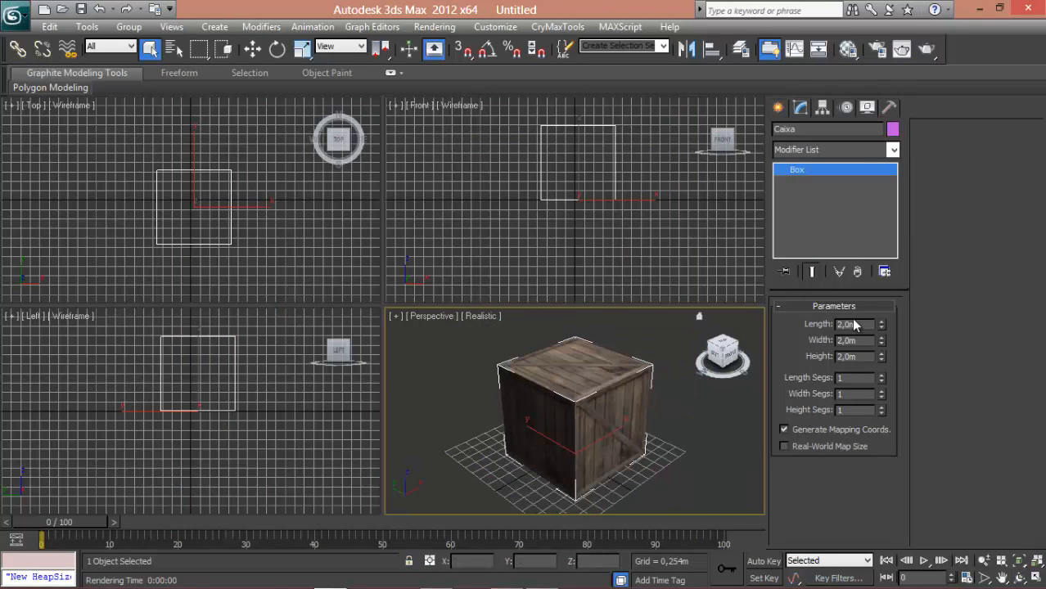
right_click(583, 409)
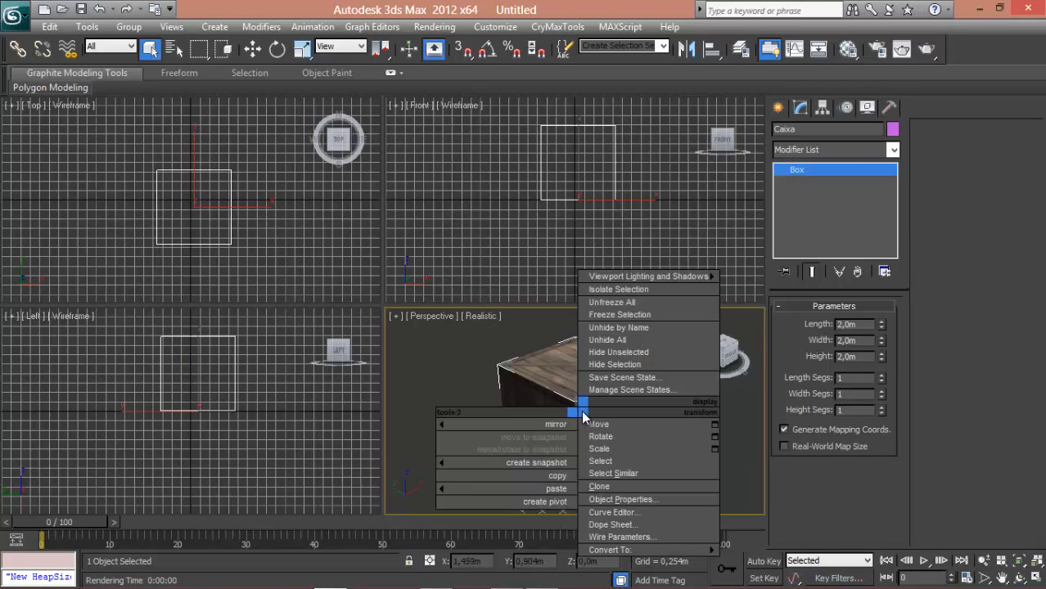
right_click(252, 49)
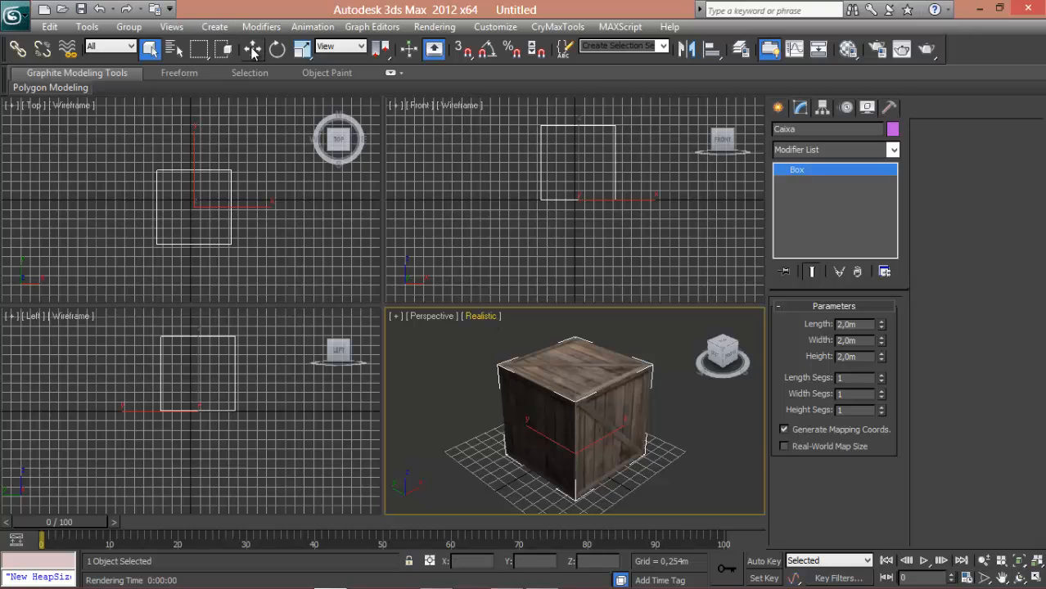
left_click(487, 270)
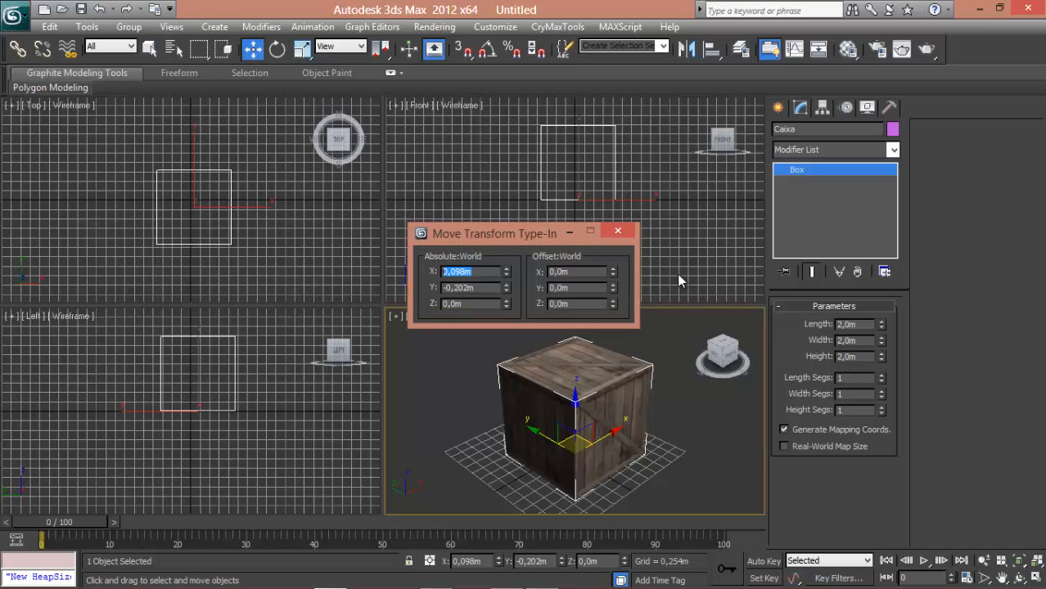
left_click(618, 230)
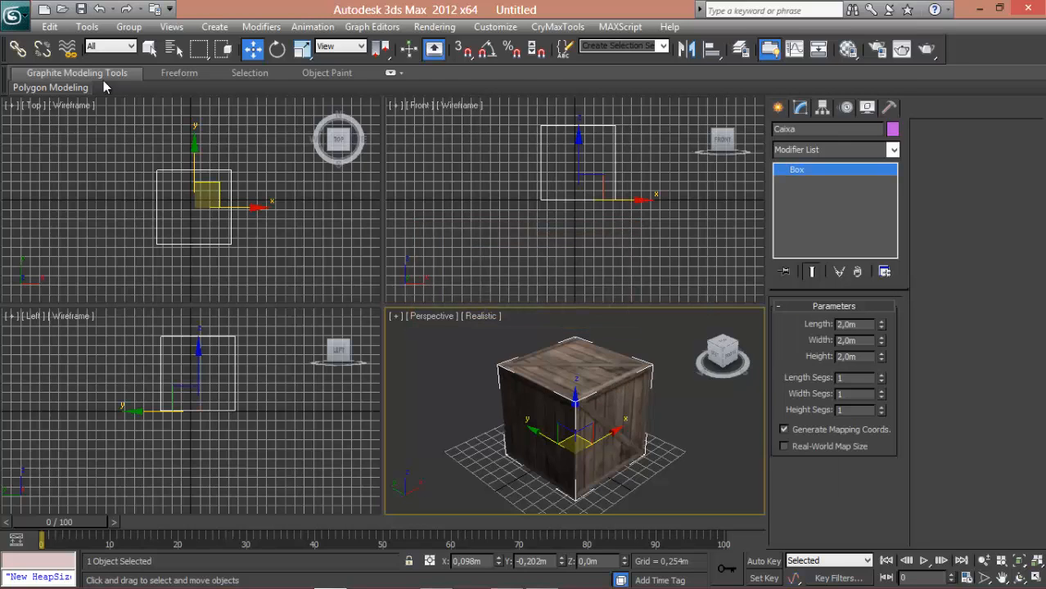
Set the Caixa box's absolute world position to 0 on X, Y and Z
right_click(252, 49)
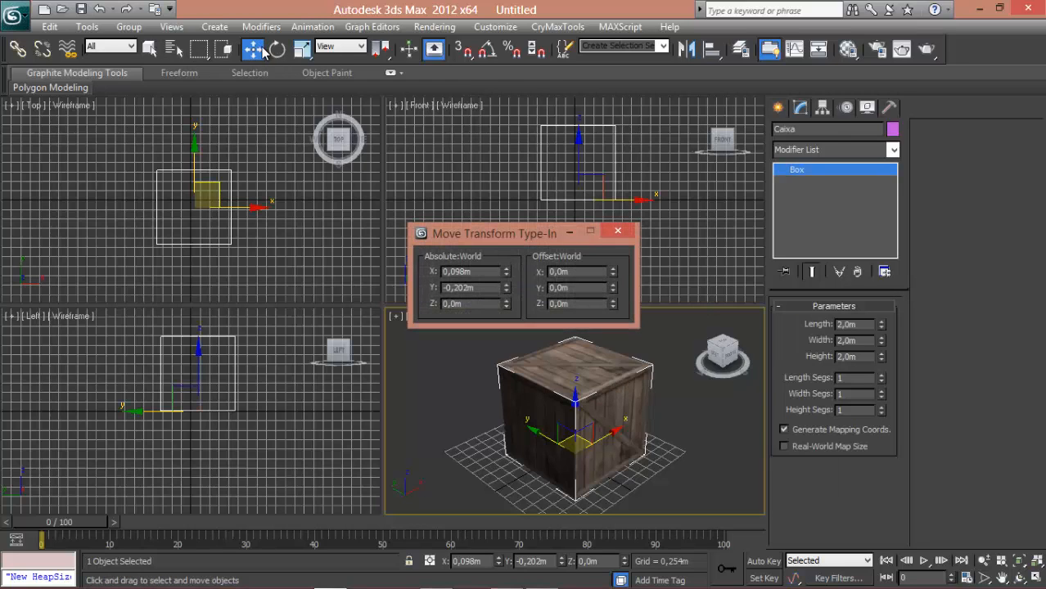
double_click(458, 271)
type("0")
key("Tab")
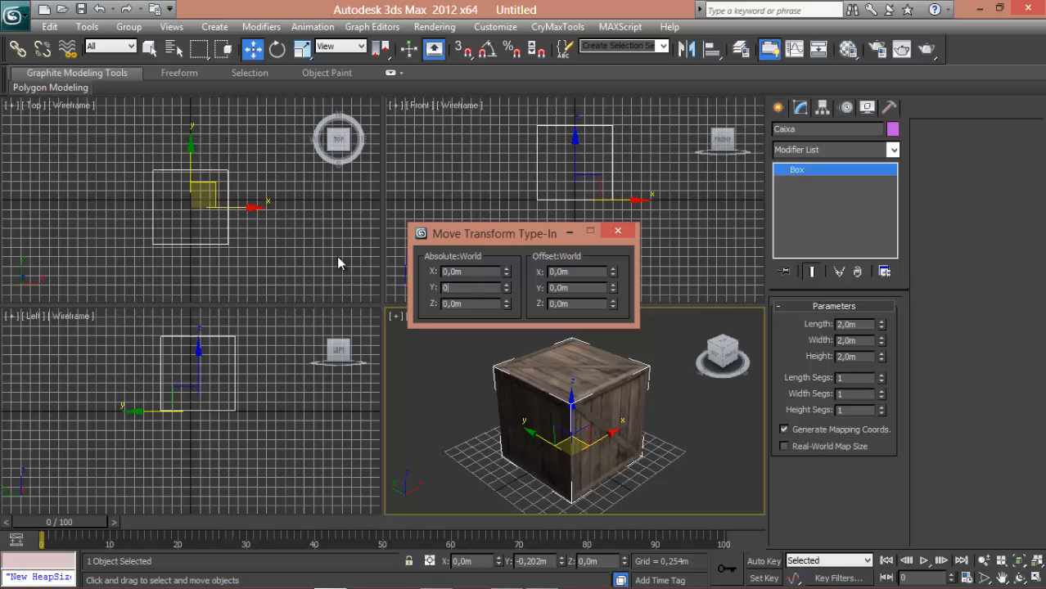
type("0")
key("Tab")
type("0")
key("Tab")
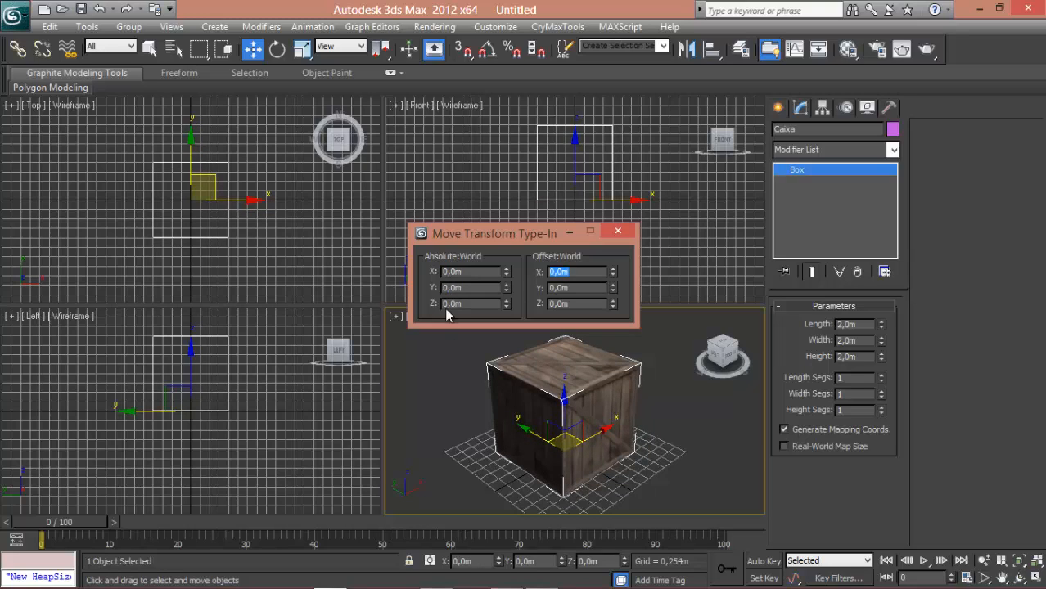
left_click(621, 232)
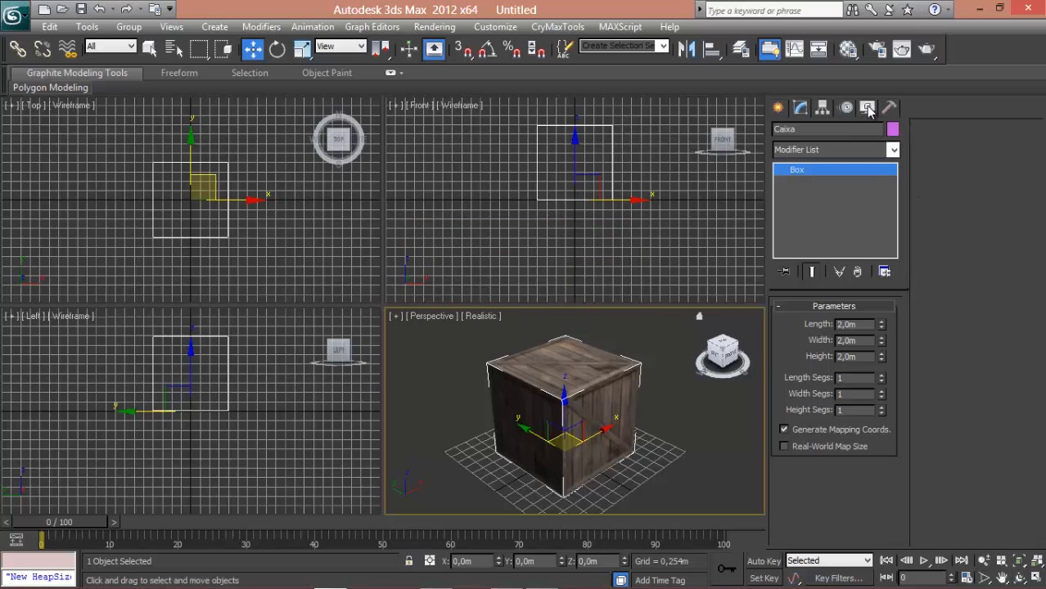
left_click(893, 150)
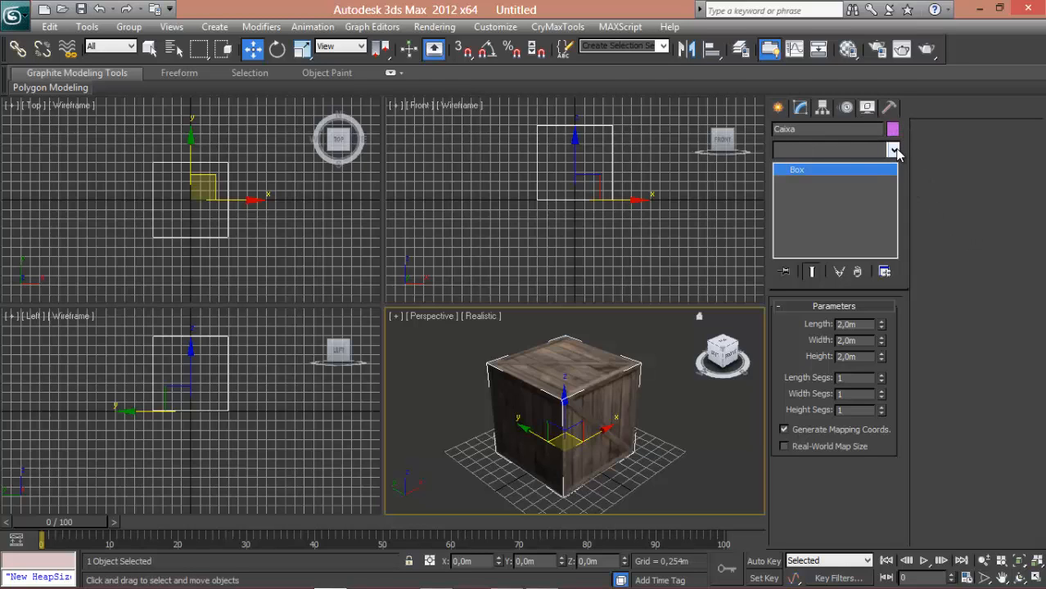
left_click(784, 109)
left_click(778, 108)
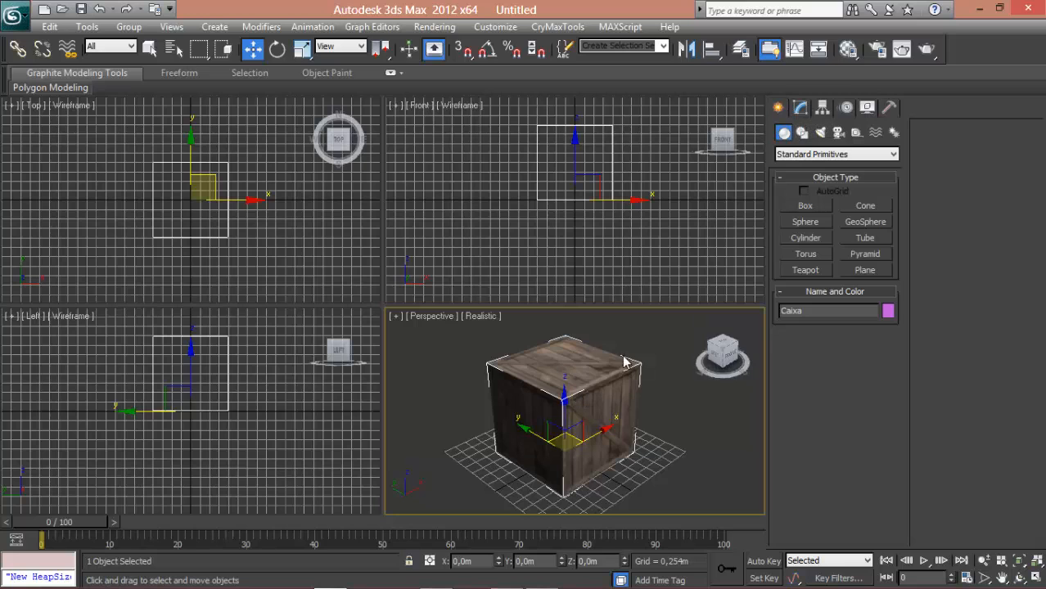
left_click(802, 108)
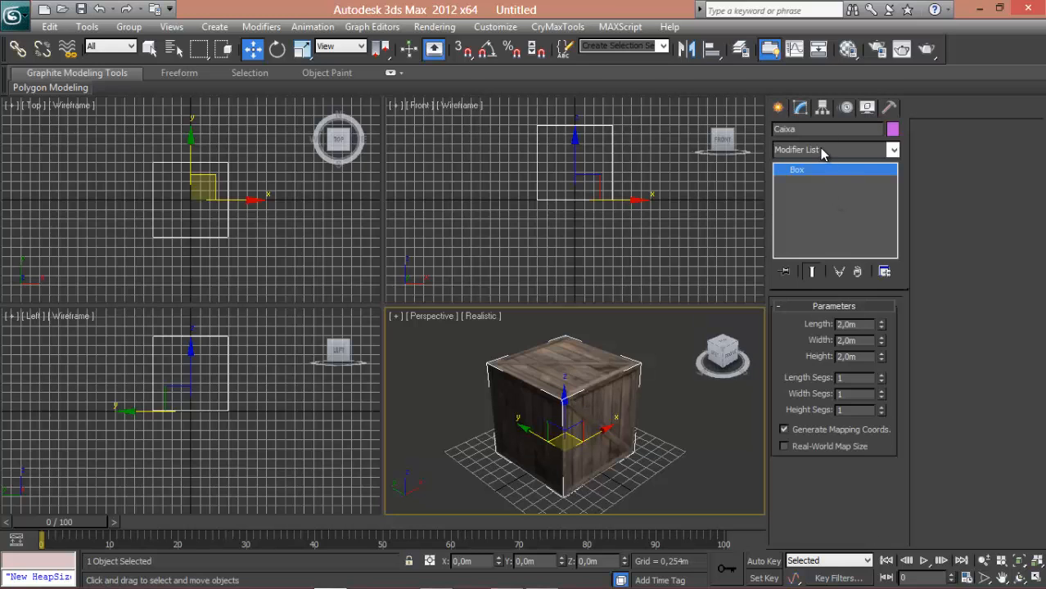
Apply a UVW Map modifier to the Caixa box and set its mapping type to Box
left_click(822, 150)
left_click_drag(895, 252, 905, 524)
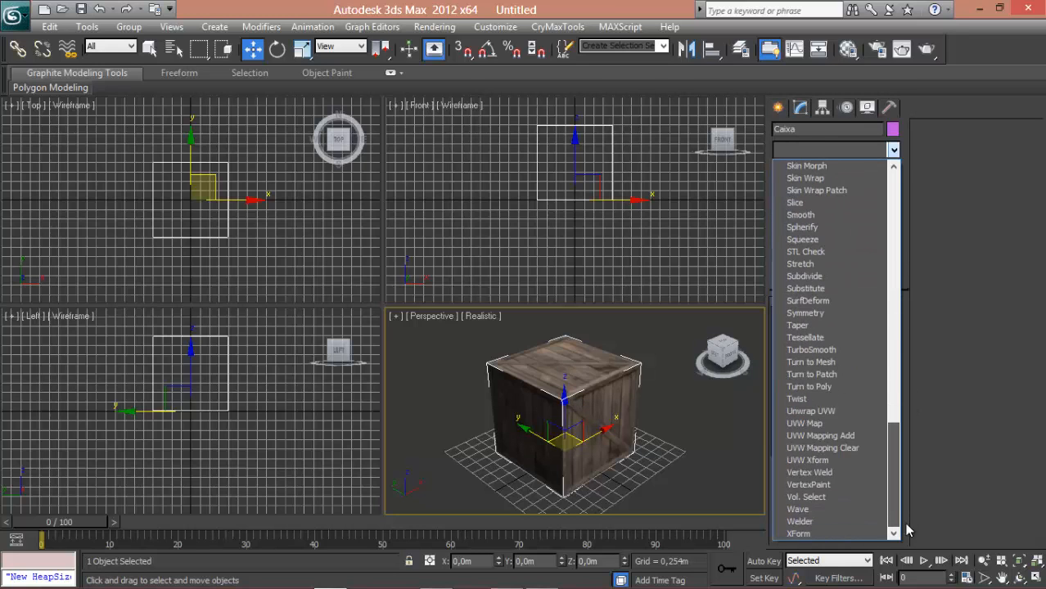
left_click(810, 424)
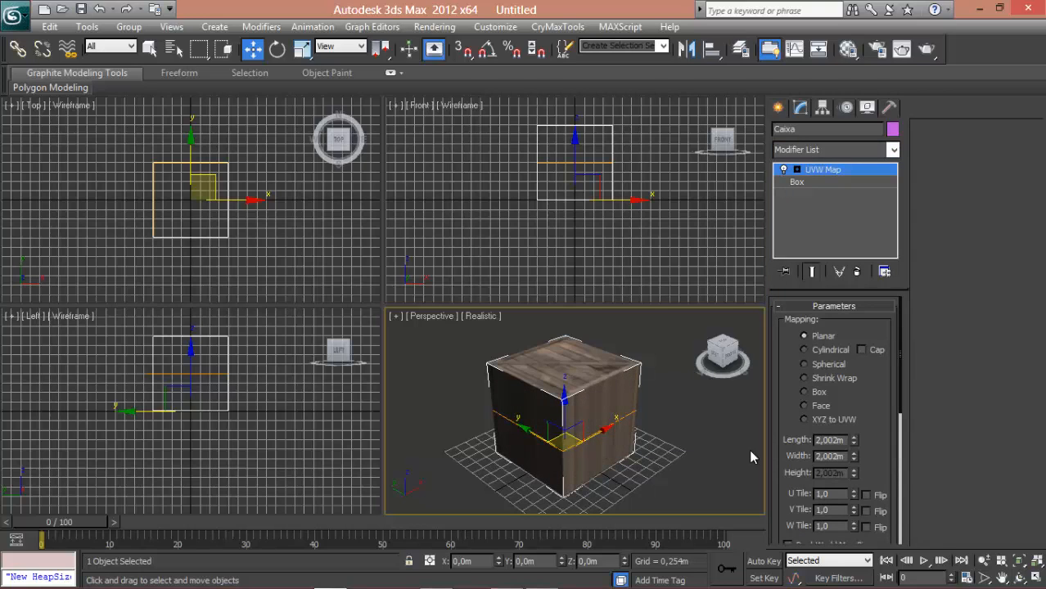
left_click(804, 392)
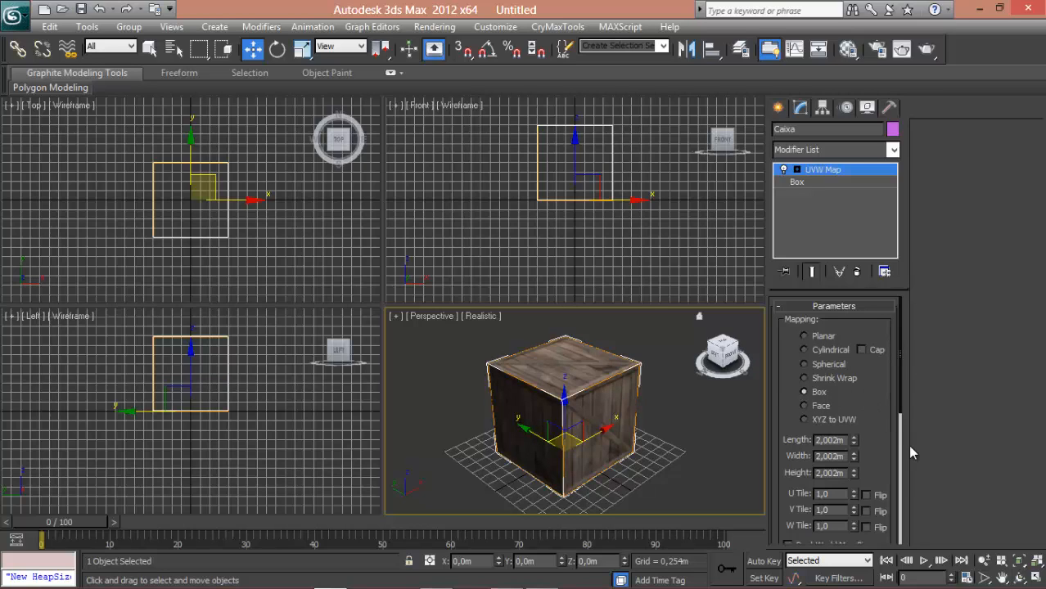
scroll(902, 417, "down", 3)
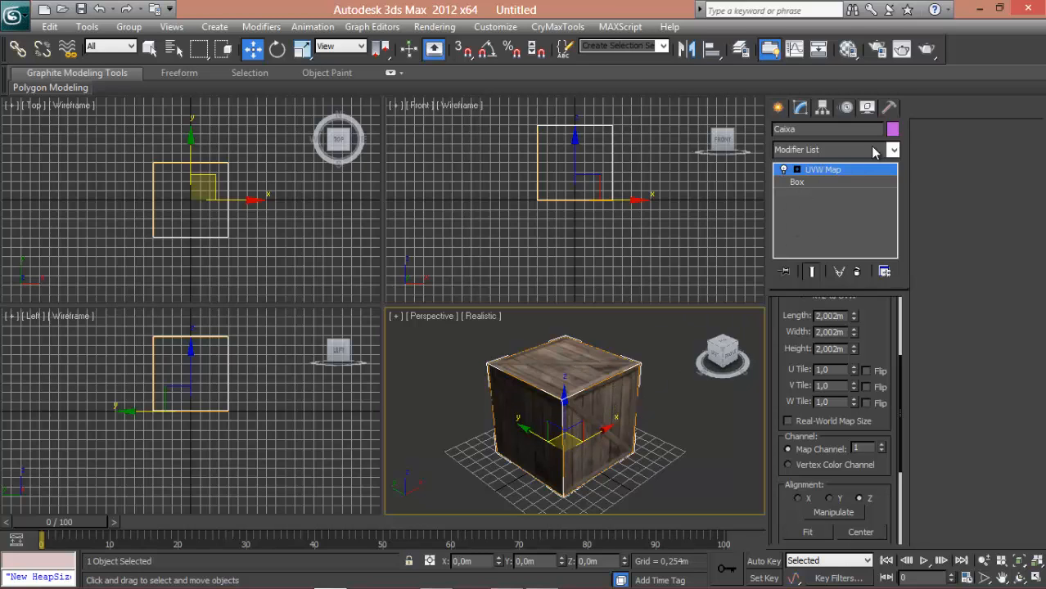
left_click(896, 152)
left_click(923, 146)
left_click(889, 108)
left_click(868, 108)
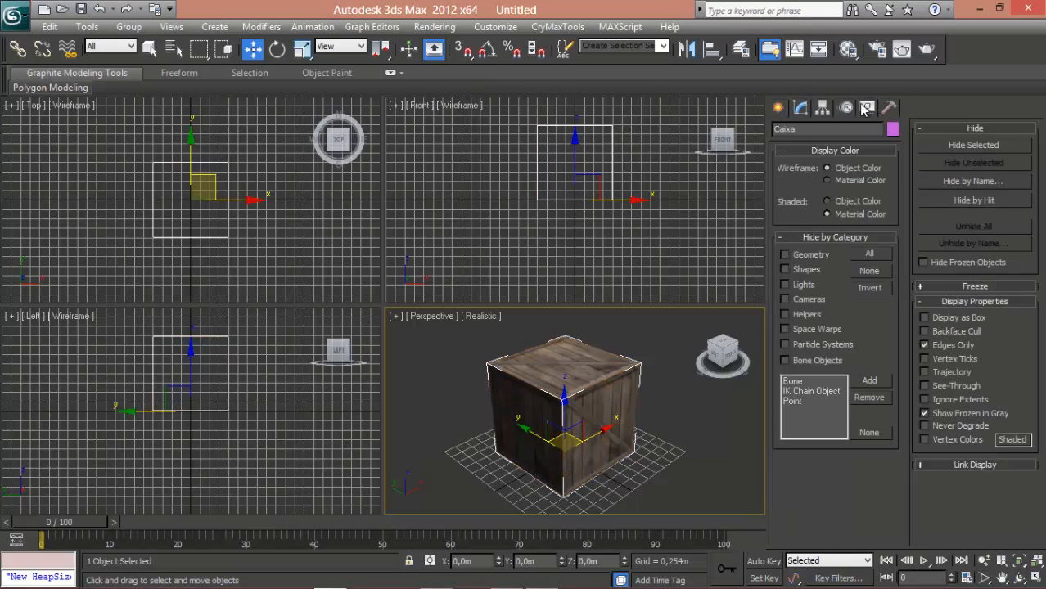
Create a Dummy helper about the crate's size in the Front viewport and move it over the crate
left_click(778, 107)
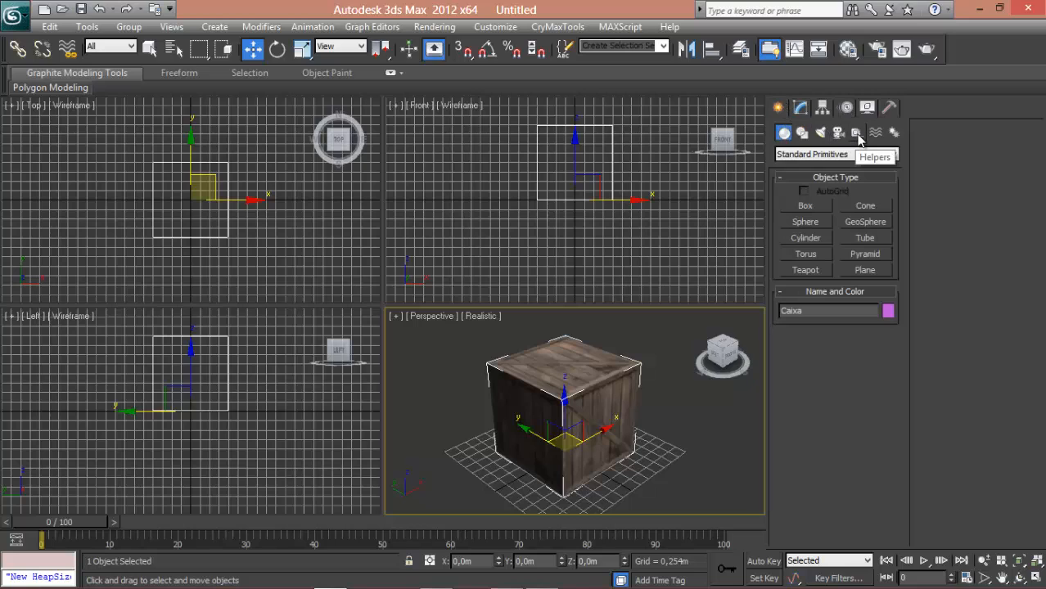
left_click(857, 134)
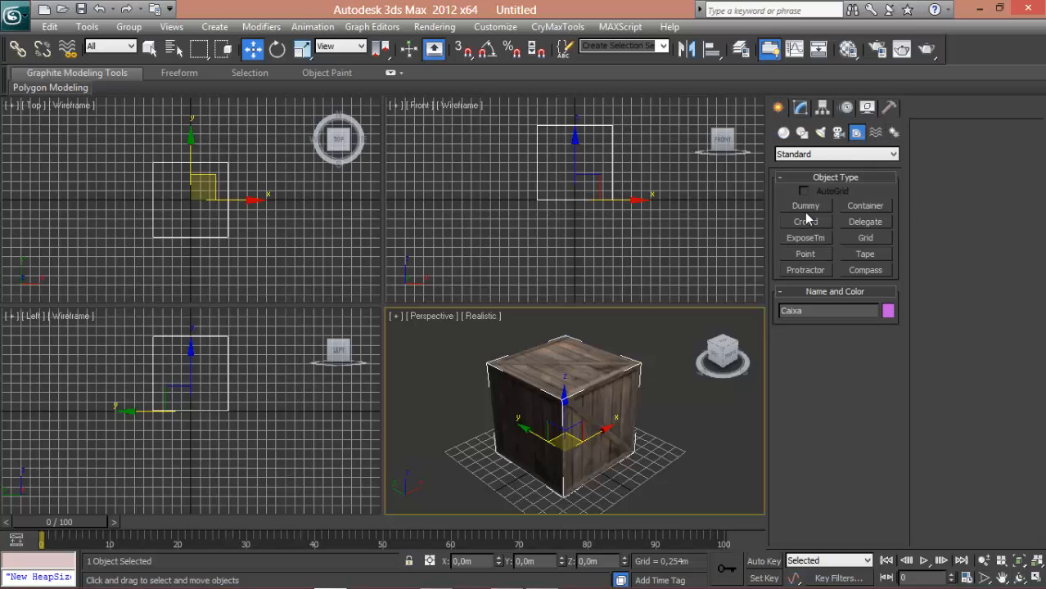
left_click(806, 207)
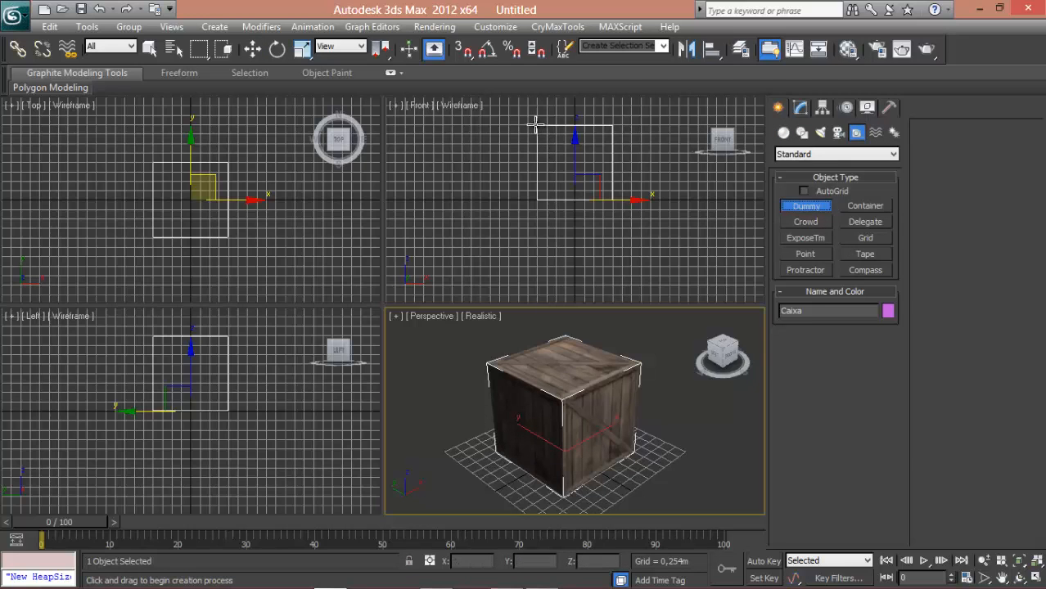
left_click_drag(536, 125, 574, 160)
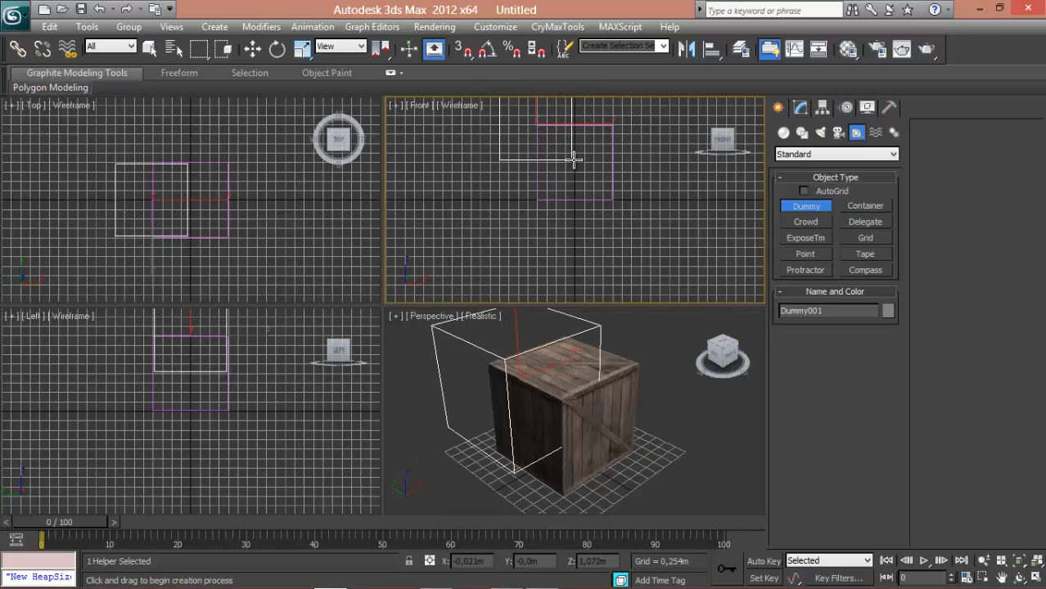
left_click(252, 49)
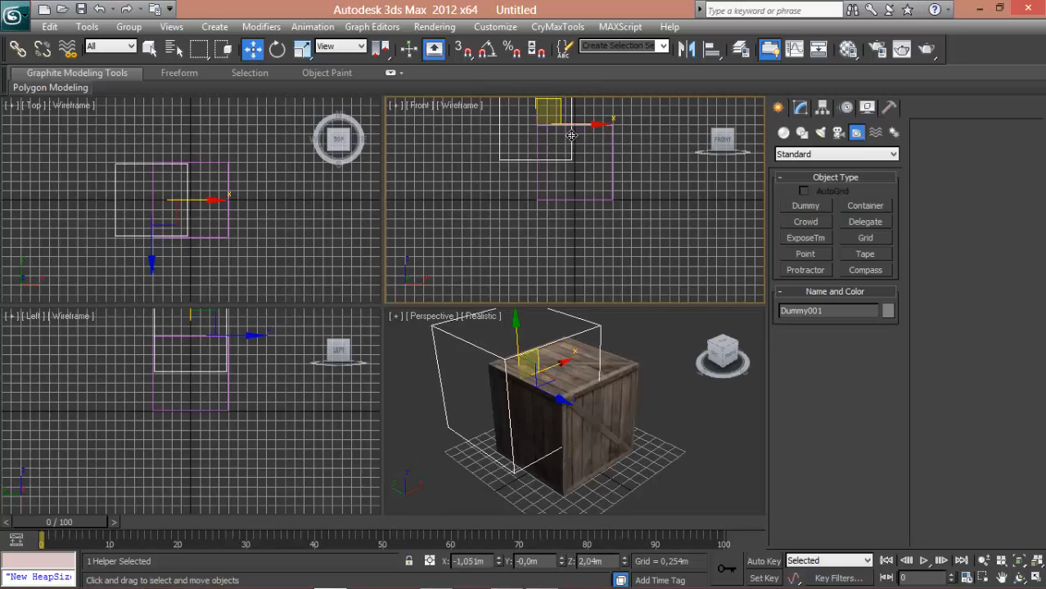
left_click_drag(556, 115, 591, 143)
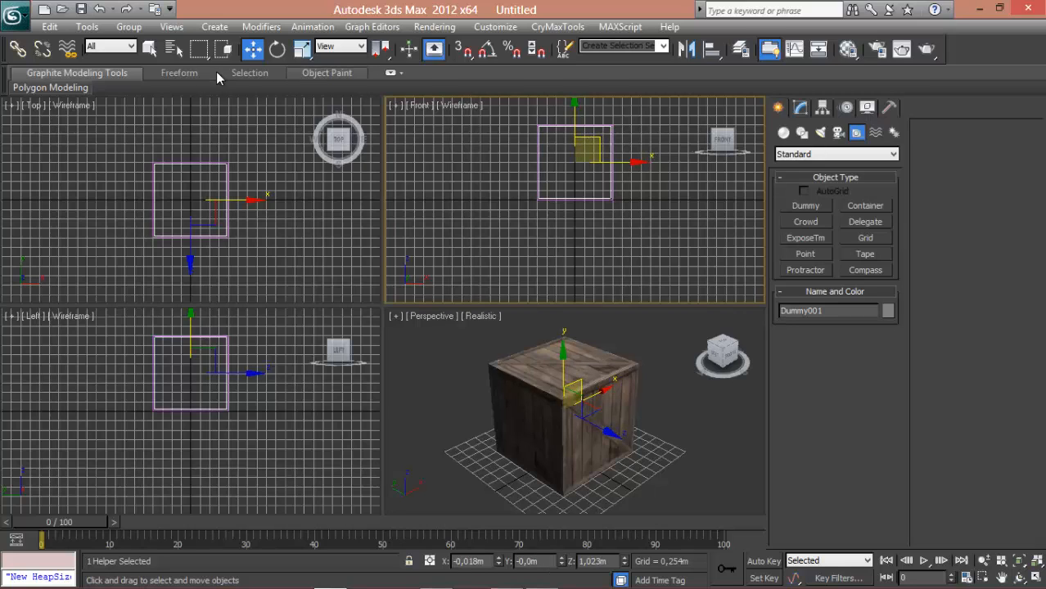
Set the dummy's absolute world position to 0 on X and 1 m on Z
right_click(260, 49)
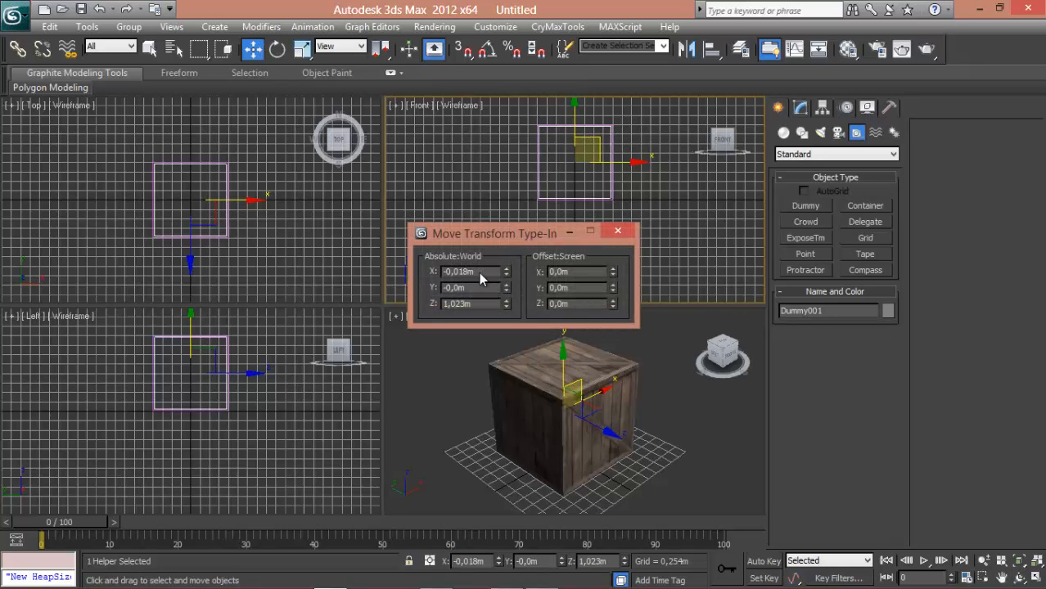
type("0")
key("Tab")
key("Tab")
type("0")
key("Return")
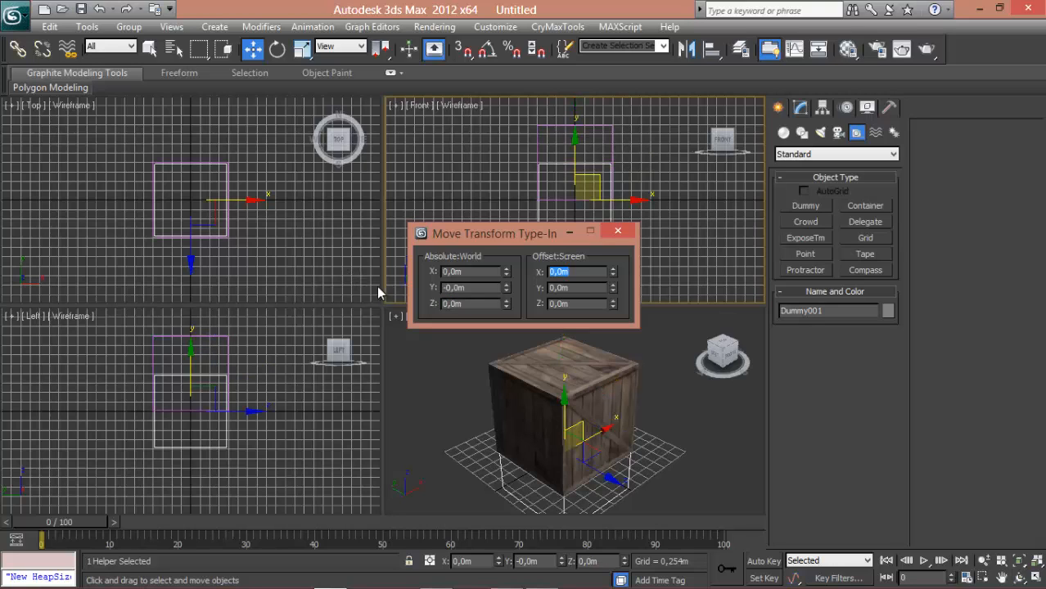
type("1")
key("Tab")
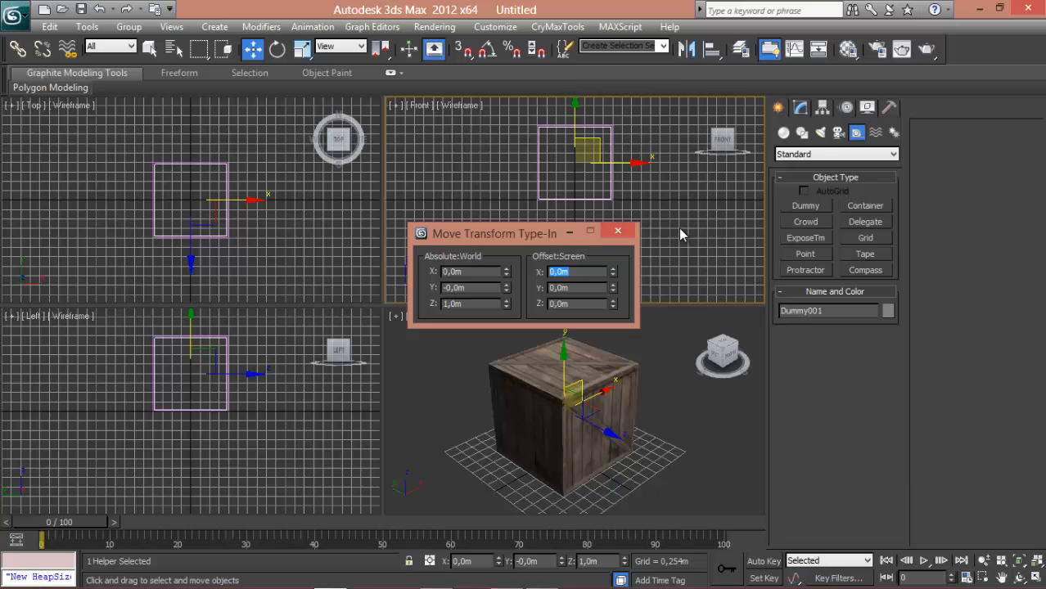
left_click(620, 232)
Scale the dummy uniformly to about 109% so it encloses the crate, and rename it Caixa_D
left_click(302, 48)
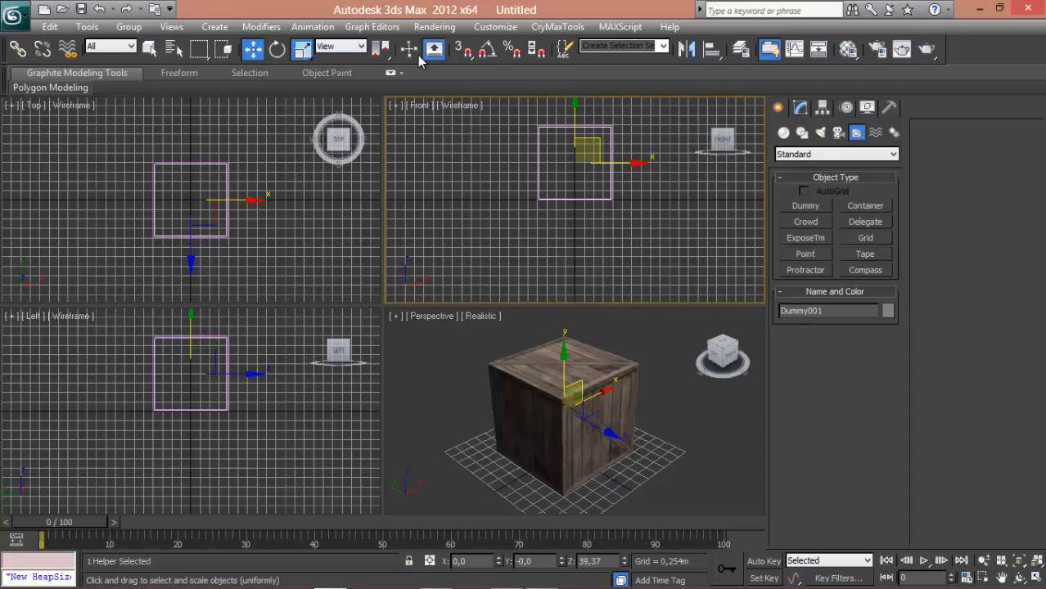
left_click_drag(583, 159, 597, 154)
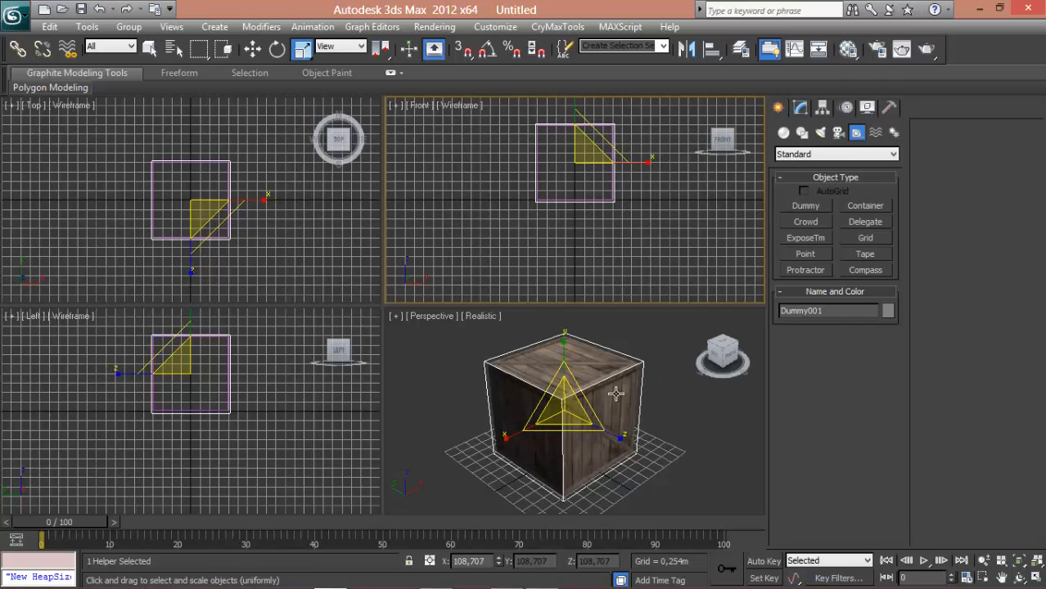
left_click(840, 310)
type("Caixa_Dumm")
key("BackSpace")
key("BackSpace")
key("BackSpace")
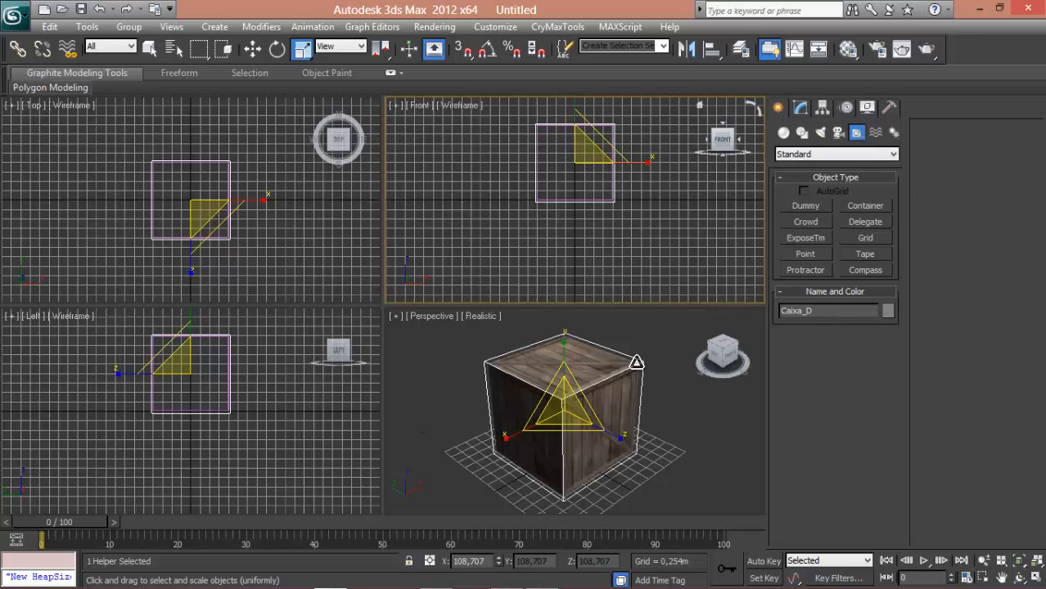
Select the Caixa box and link it to the Caixa_D dummy as its parent
left_click(156, 50)
left_click(610, 380)
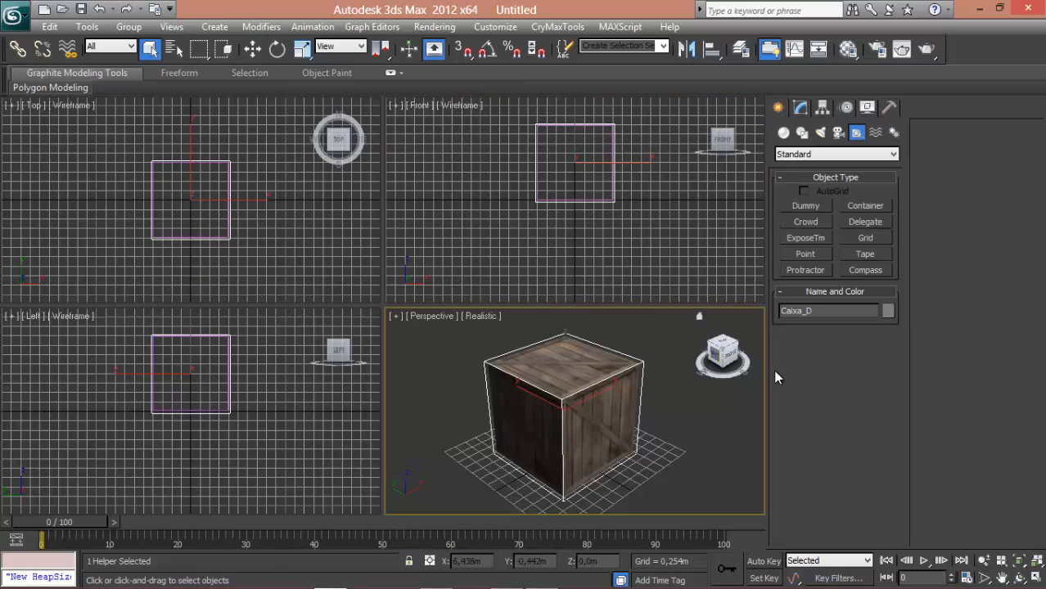
left_click(602, 432)
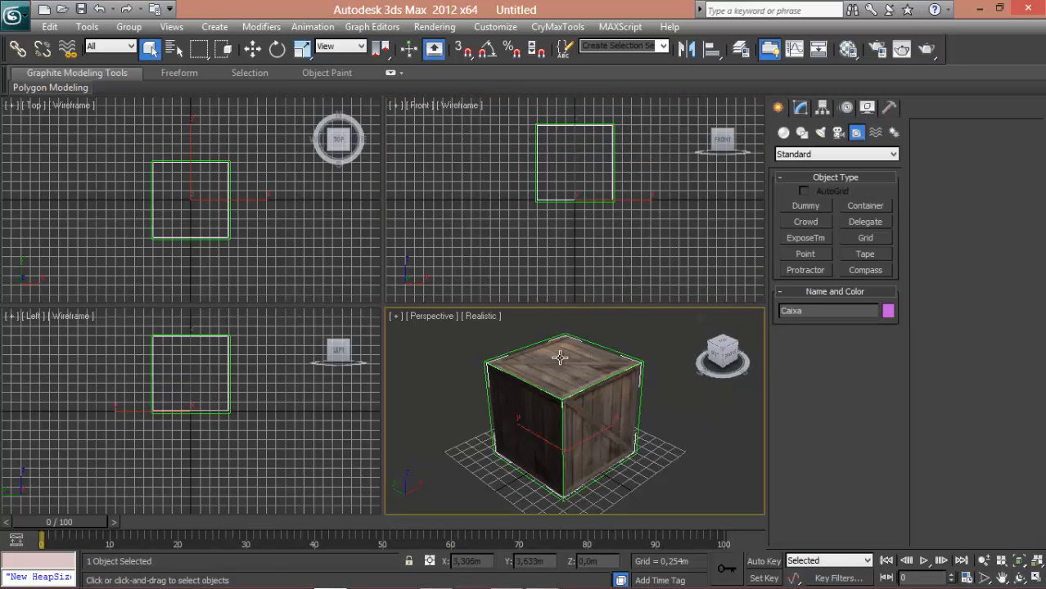
left_click(16, 49)
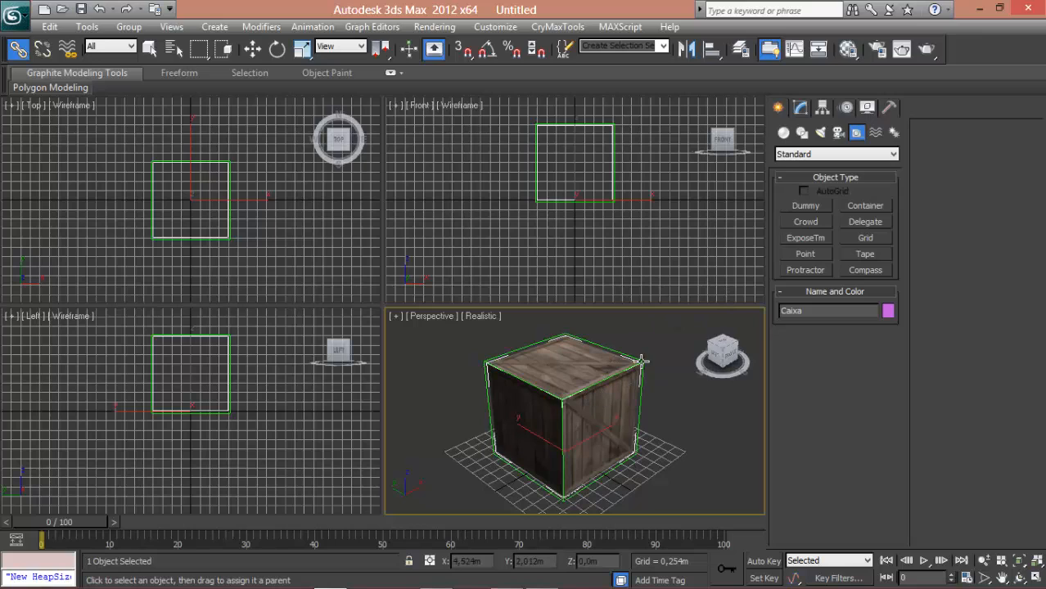
Move the Caixa_D dummy about 1.24 m along X to test its link with the crate, and undo the move
left_click(250, 51)
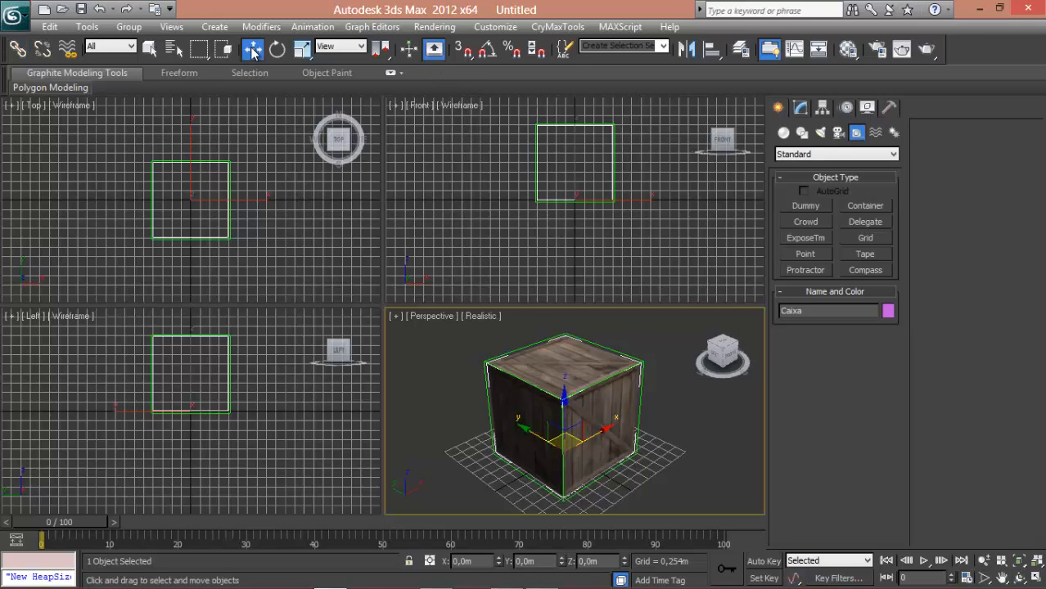
left_click(613, 347)
left_click(612, 348)
left_click(606, 360)
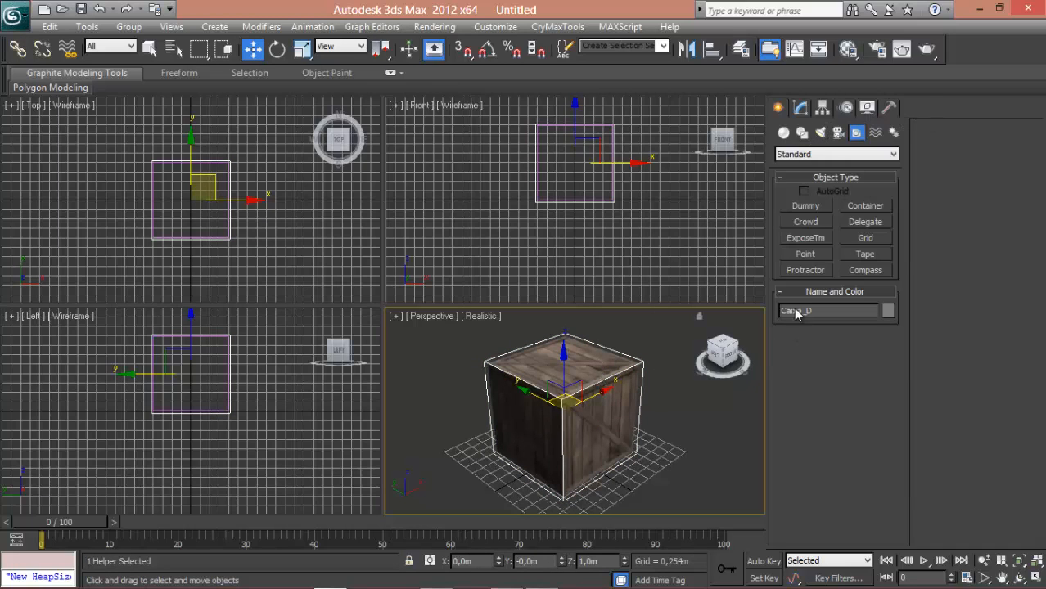
left_click_drag(605, 388, 644, 378)
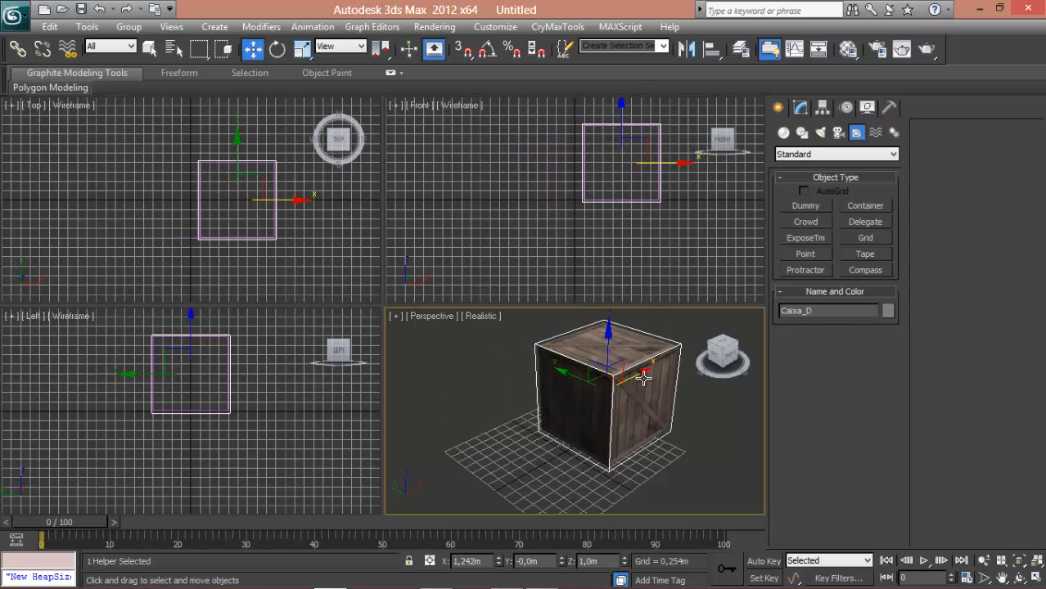
key("ctrl+z")
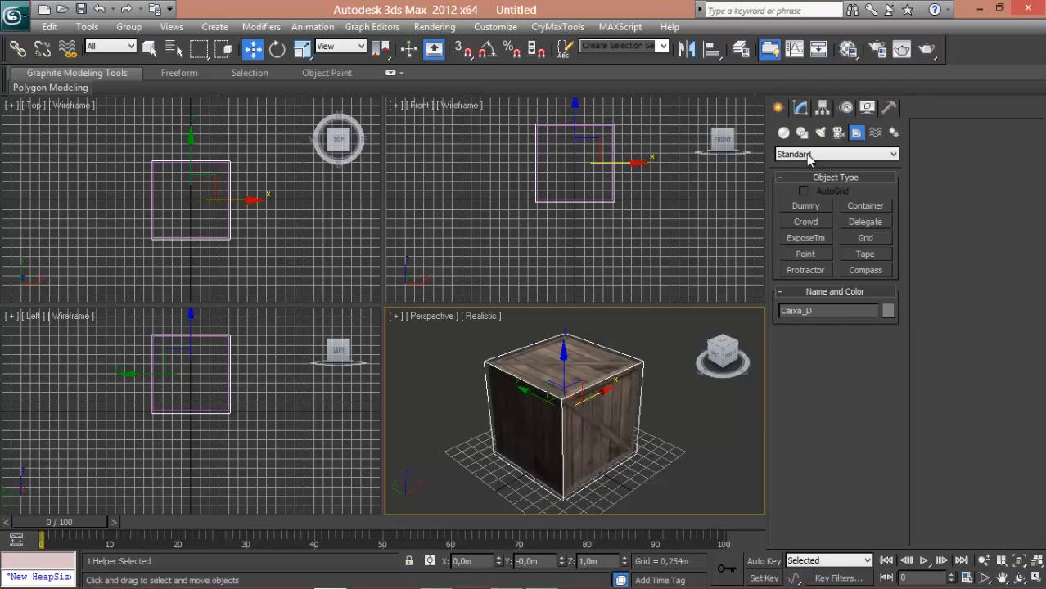
Open the CryENGINE3 Exporter utility and add the selected Caixa_D dummy to its geometry export list
left_click(890, 108)
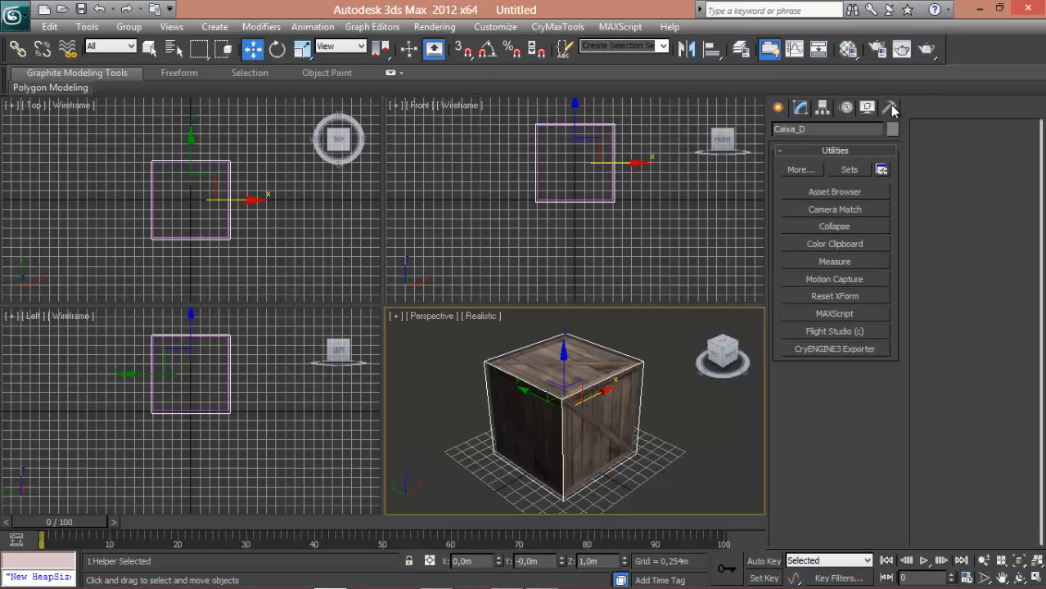
left_click(818, 351)
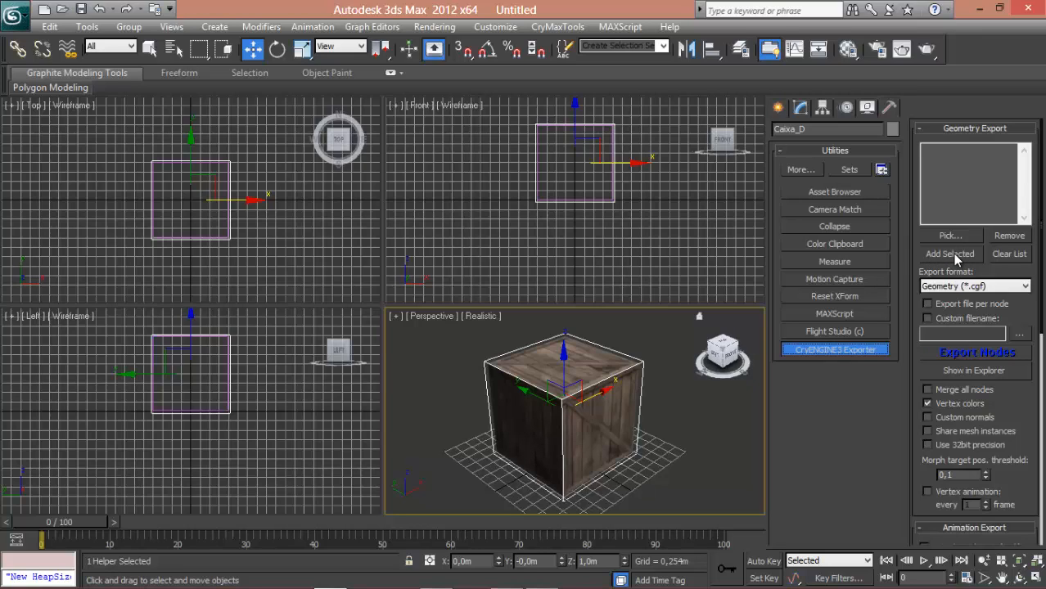
left_click(939, 154)
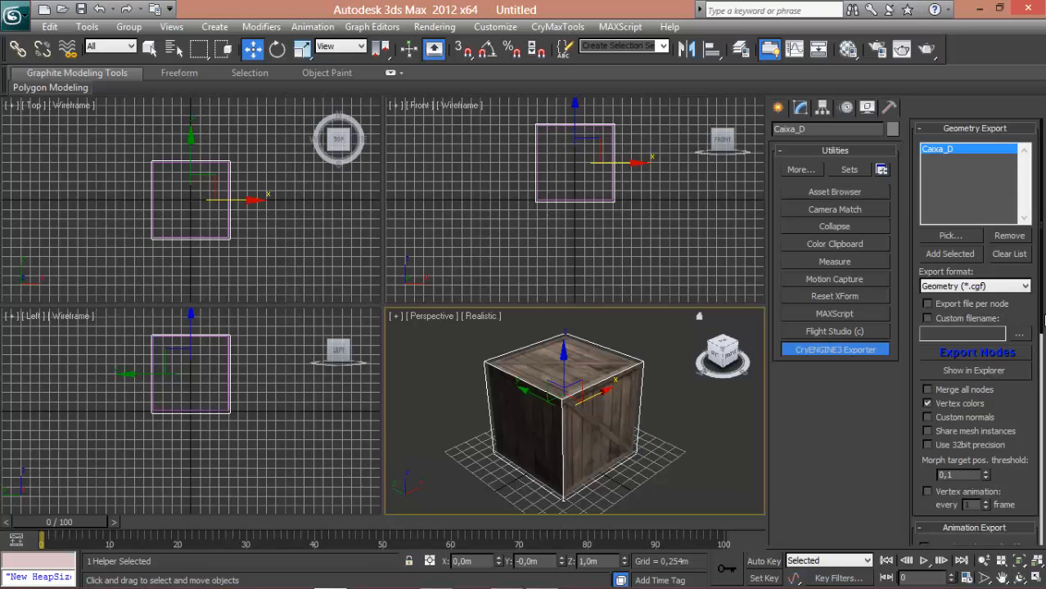
Request a new material from Max in the exporter, allow another Sandbox instance to start, and decline any further one
scroll(1041, 328, "down", 12)
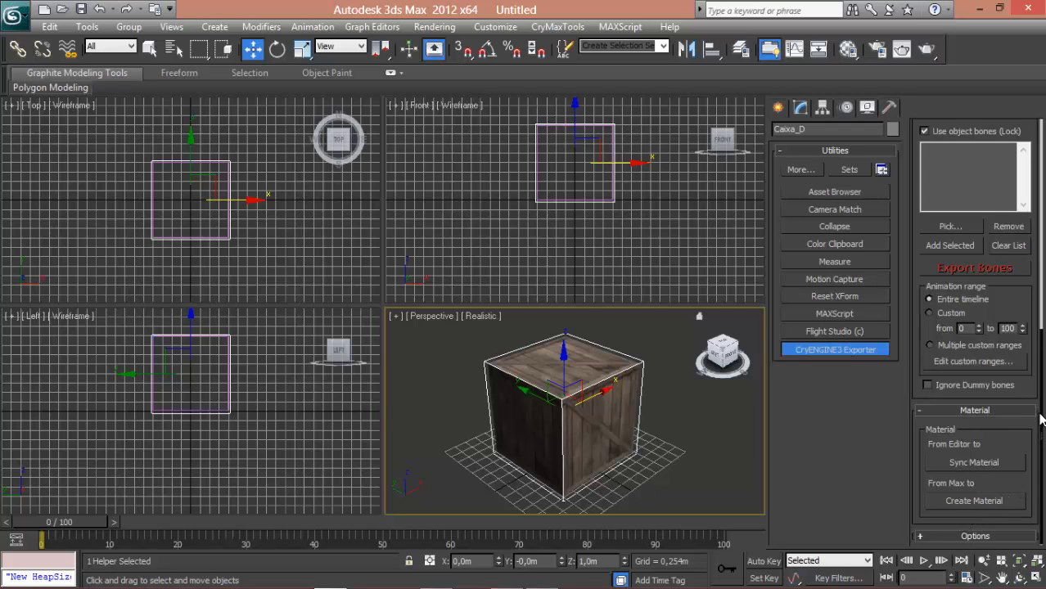
scroll(1042, 418, "down", 5)
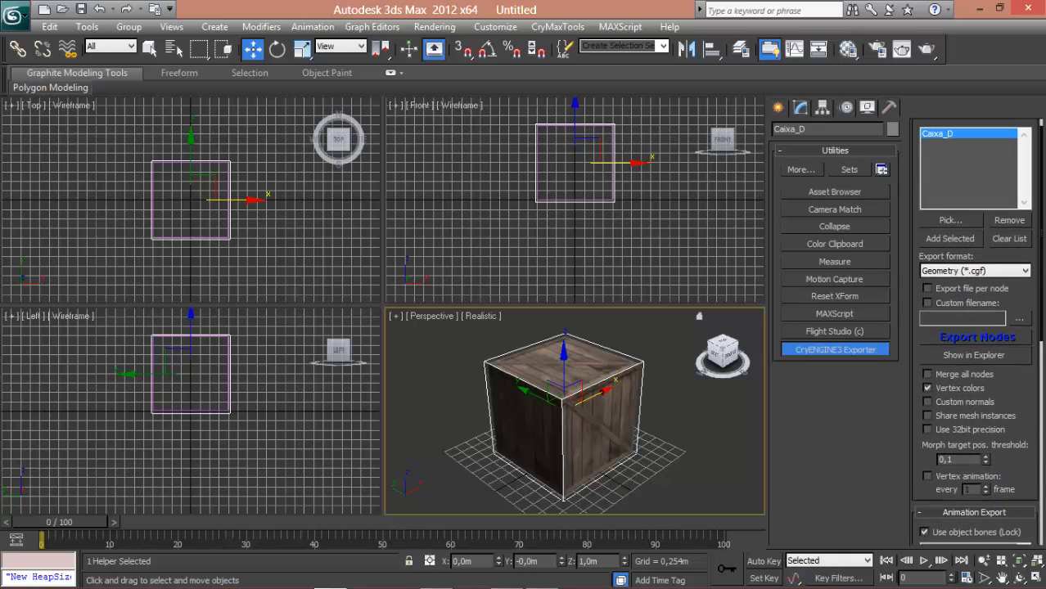
scroll(974, 327, "down", 5)
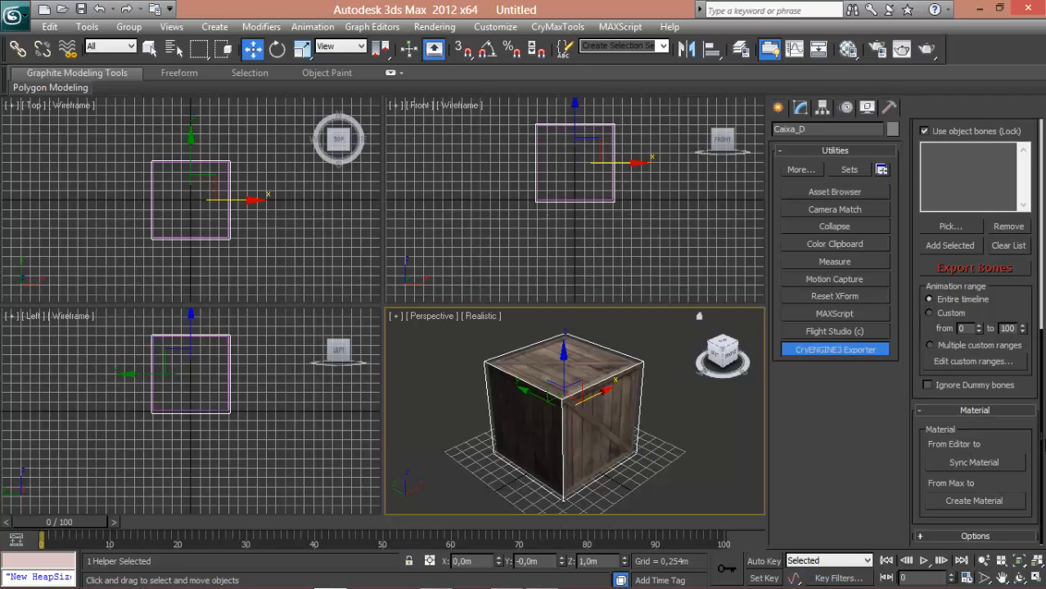
left_click(976, 506)
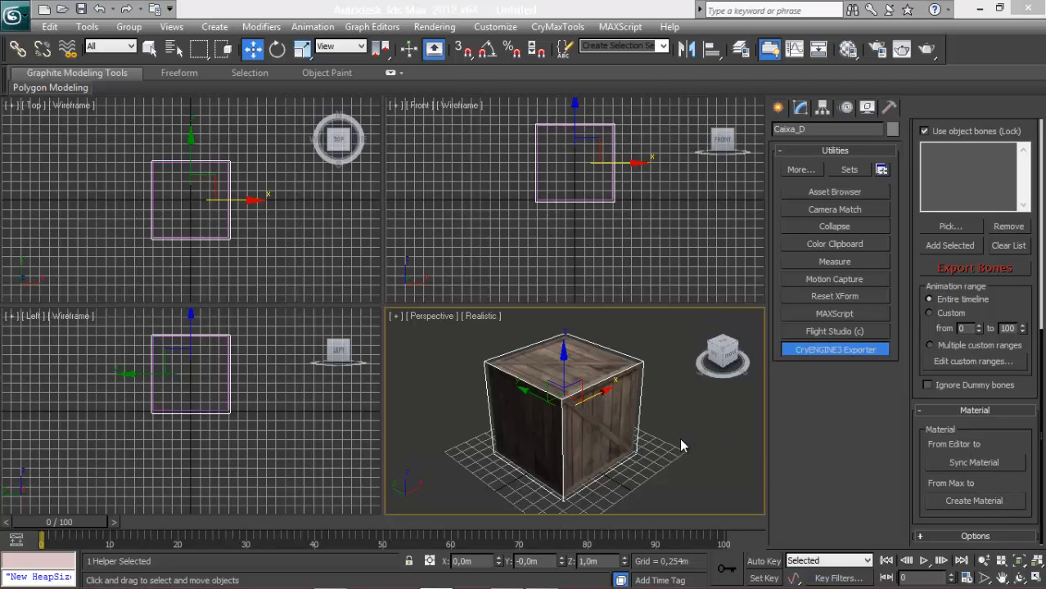
mouse_move(573, 584)
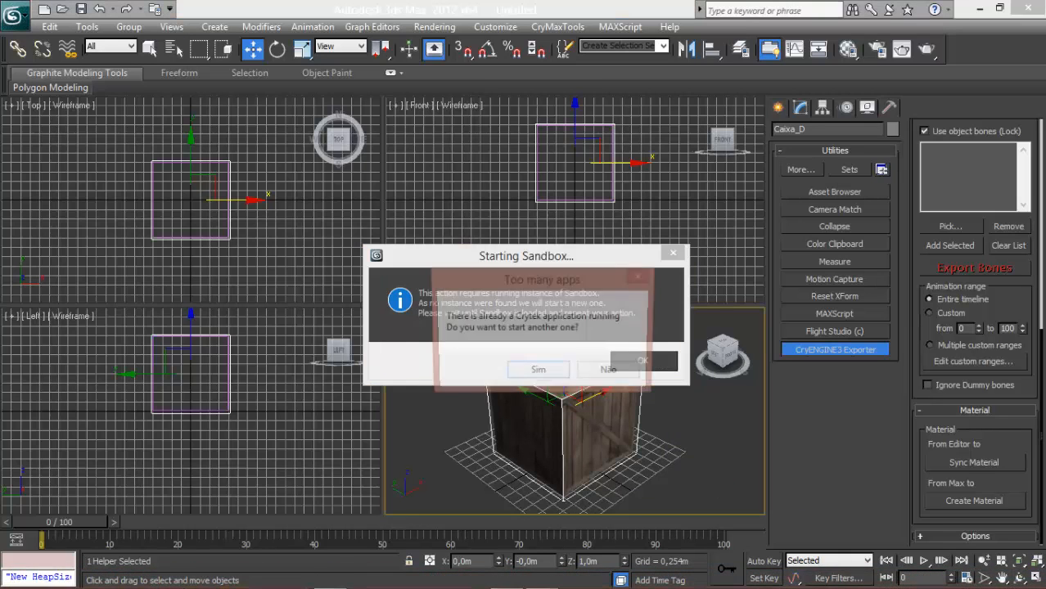
left_click(532, 371)
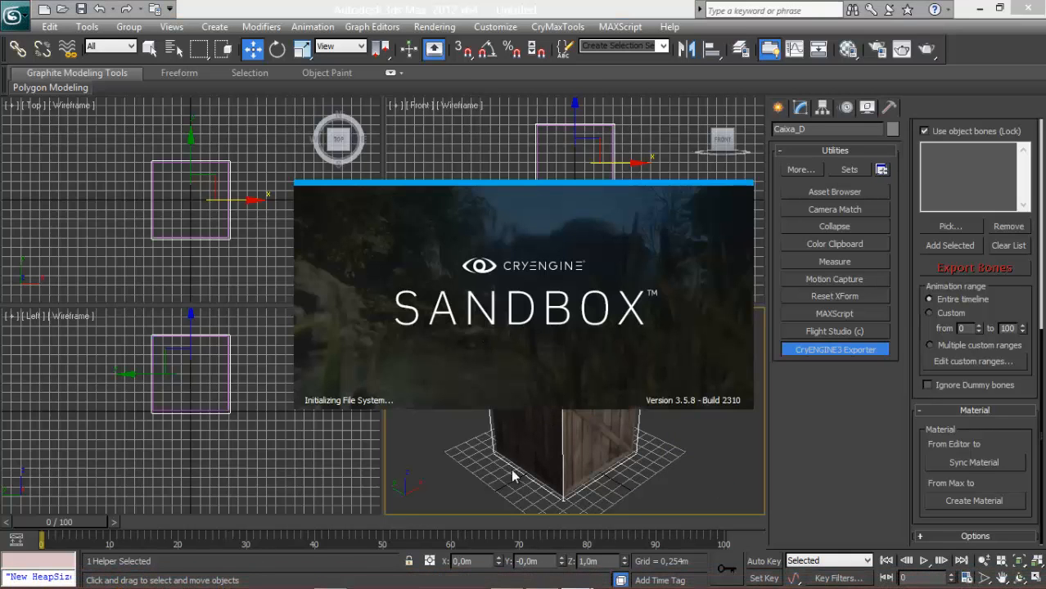
mouse_move(509, 586)
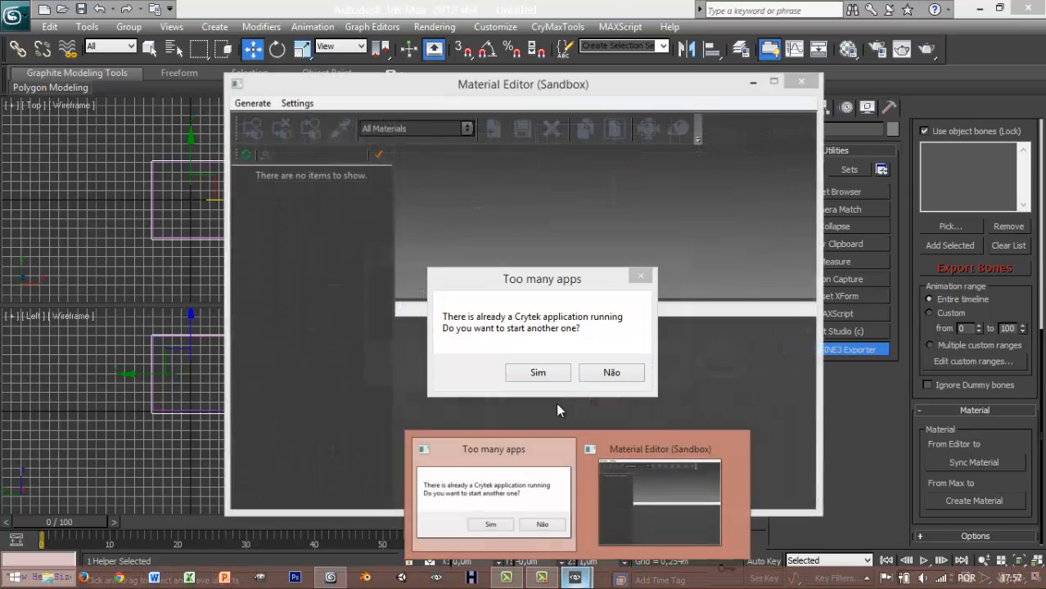
left_click(612, 372)
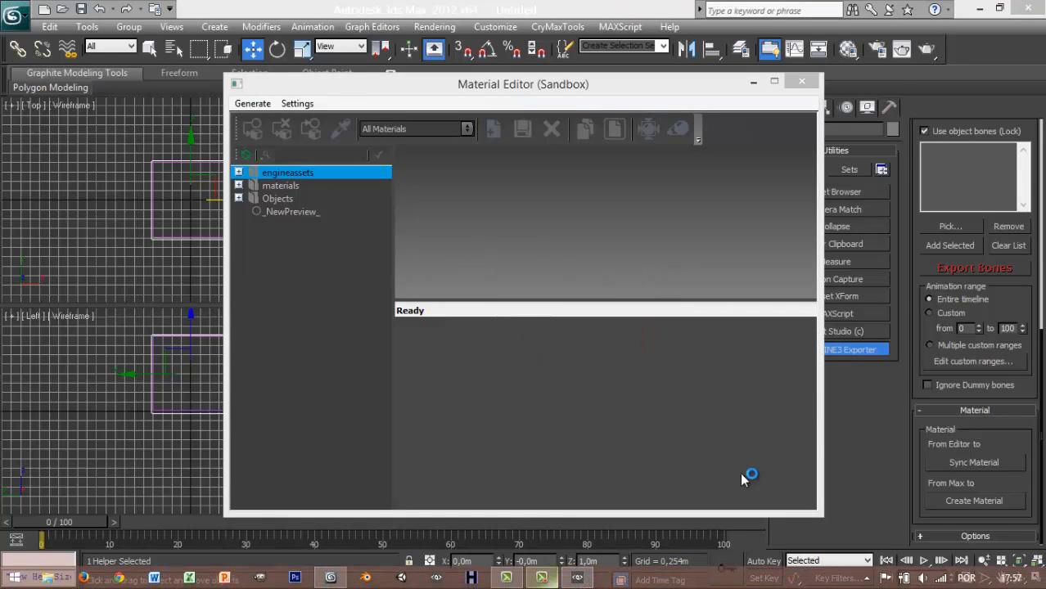
Return from Sandbox's Material Editor to the exporter, request the material again, and dismiss the Sandbox start notice
left_click(565, 92)
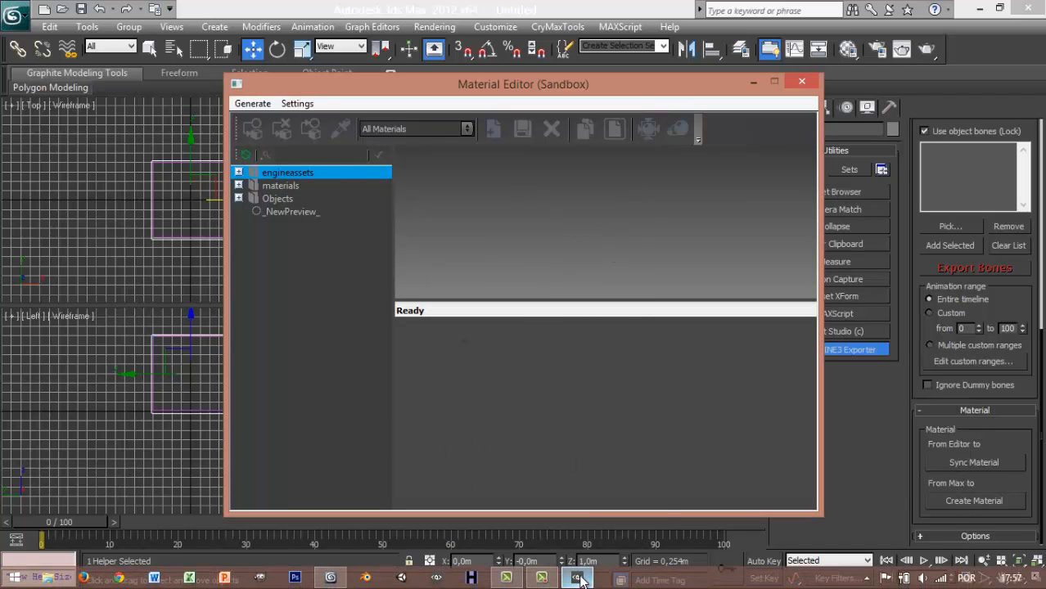
mouse_move(578, 577)
mouse_move(567, 493)
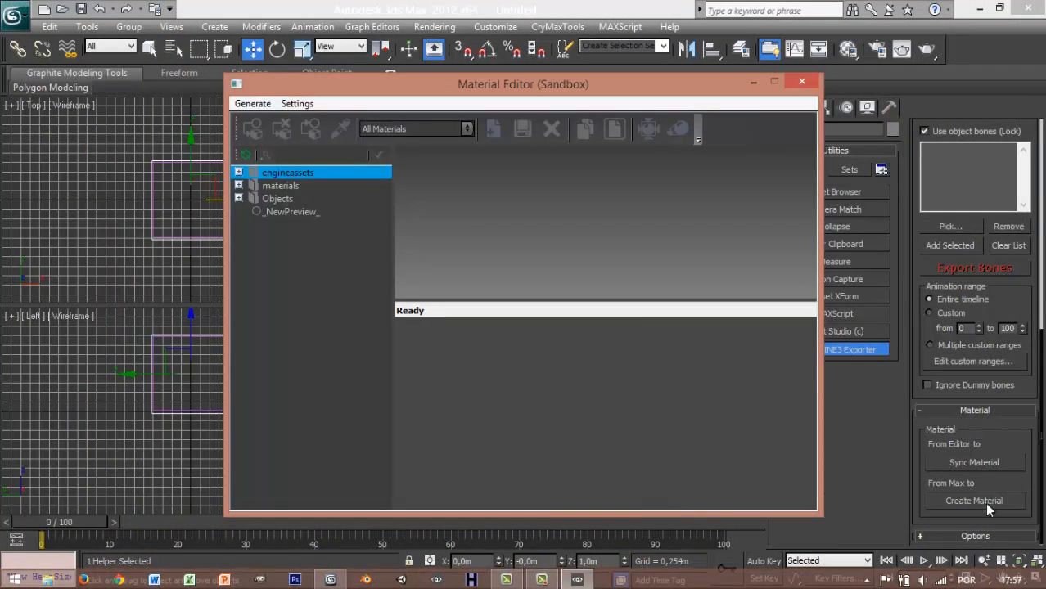
left_click(959, 507)
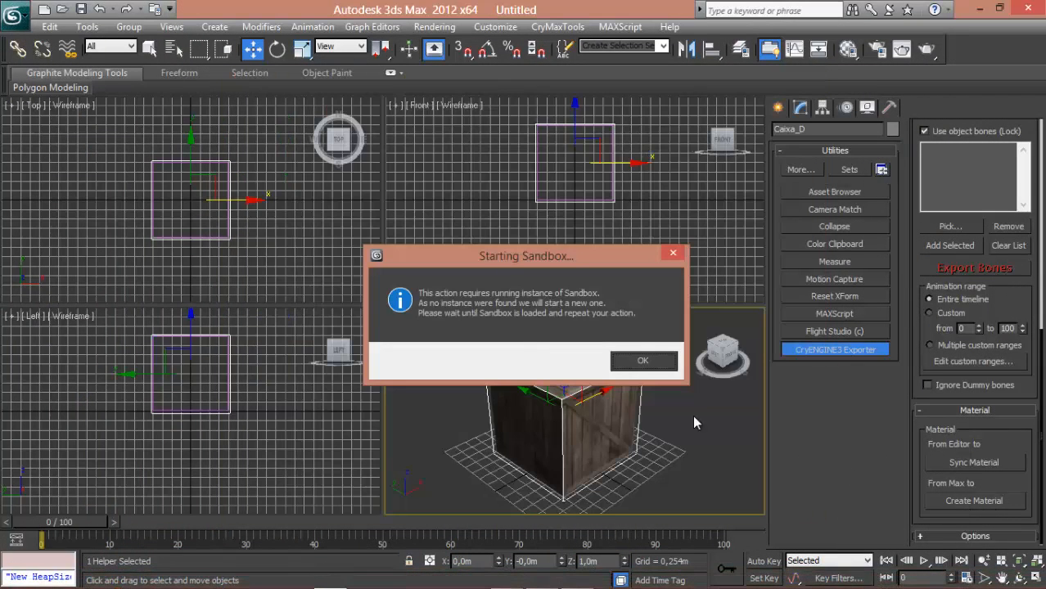
left_click(644, 362)
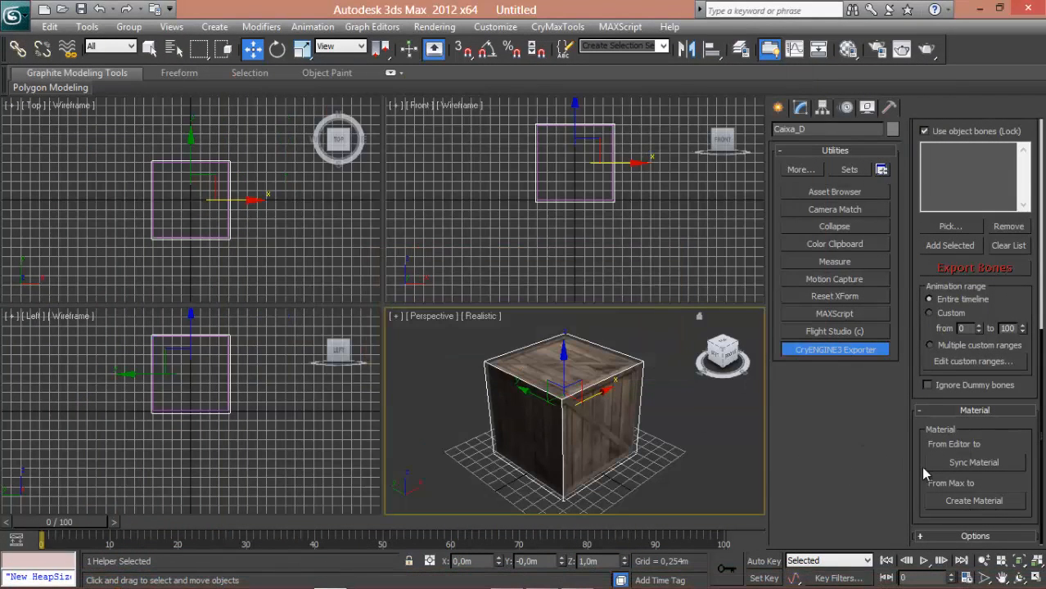
Create the material from Max and save it as mat_cubo in Cryengine358\GameSDK\Objects\meusArquivos\Max
left_click(971, 503)
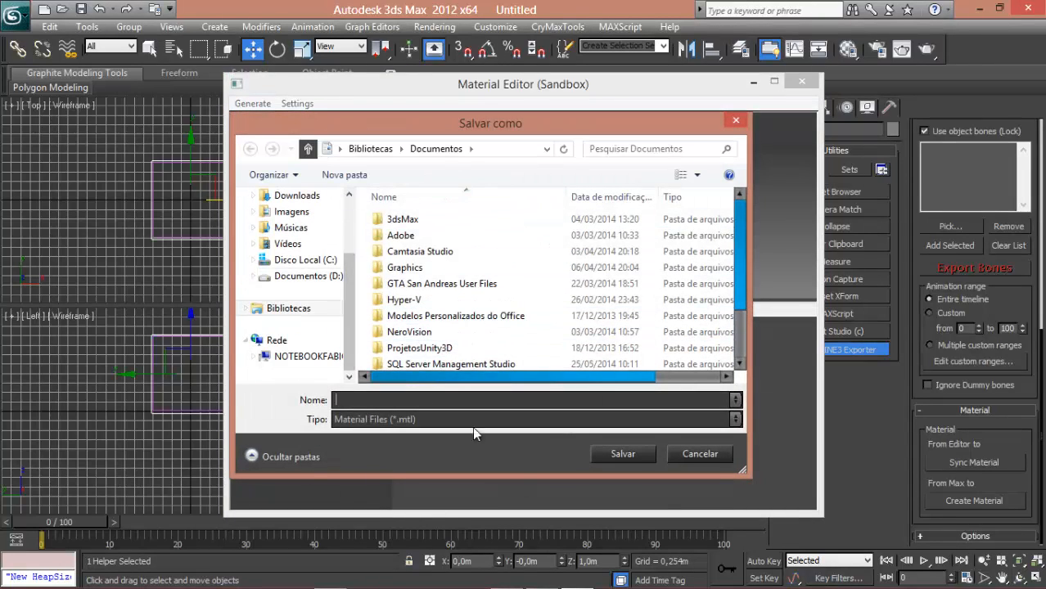
left_click(309, 260)
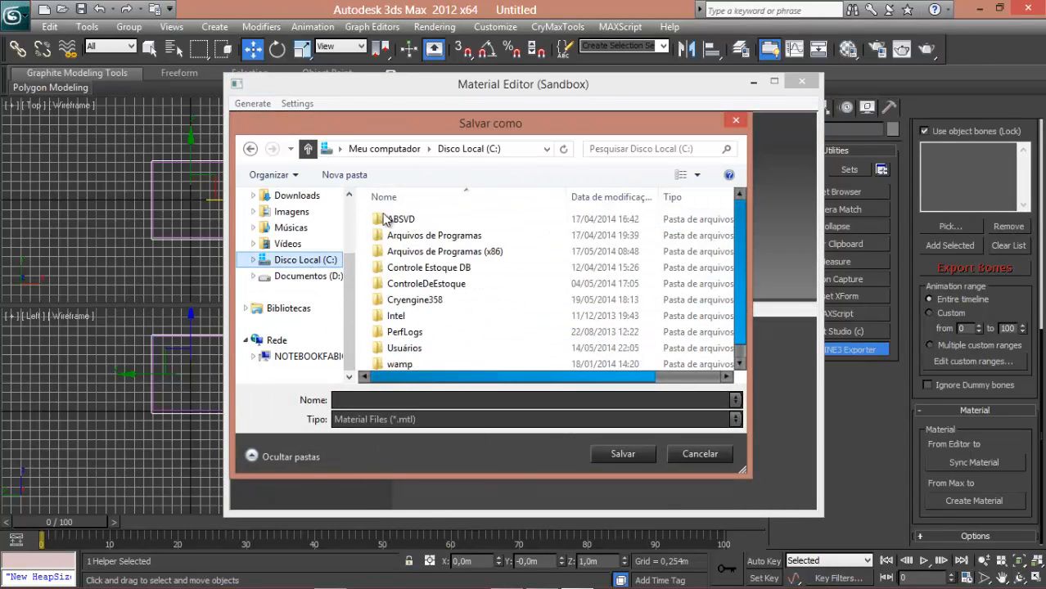
double_click(415, 300)
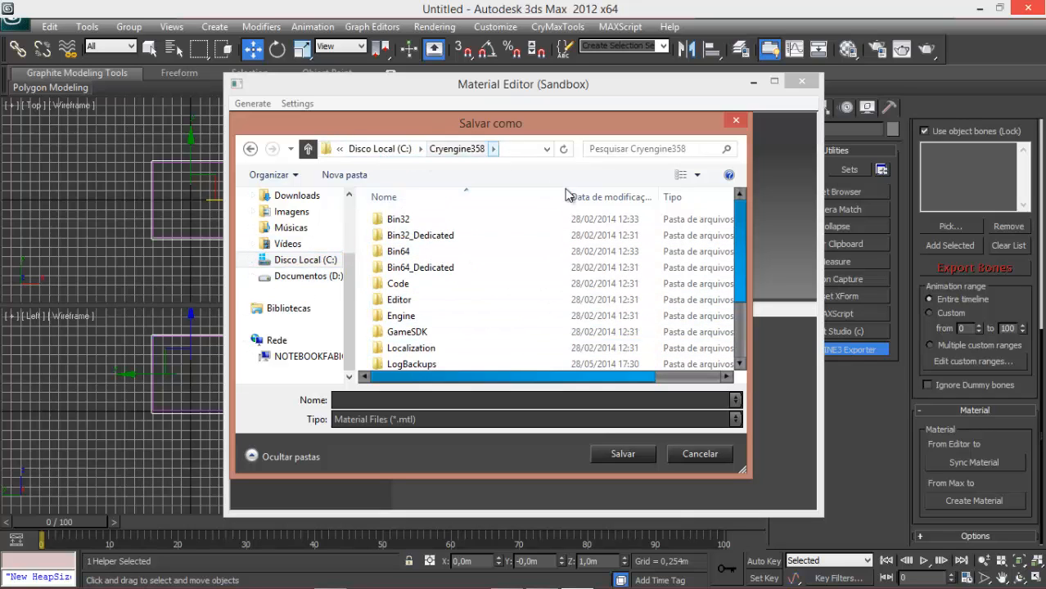
left_click(409, 334)
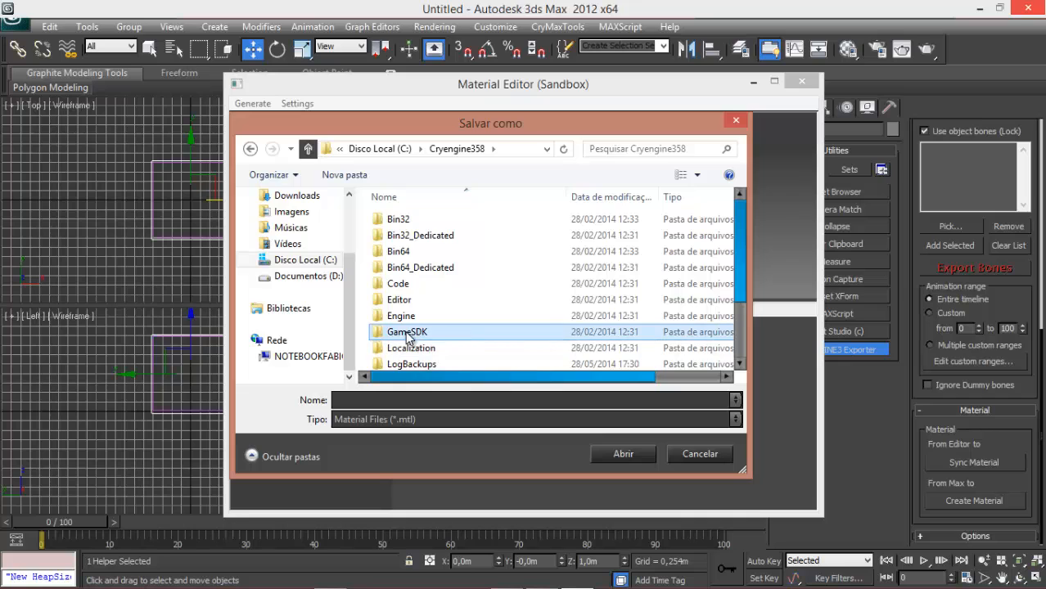
double_click(409, 334)
double_click(404, 318)
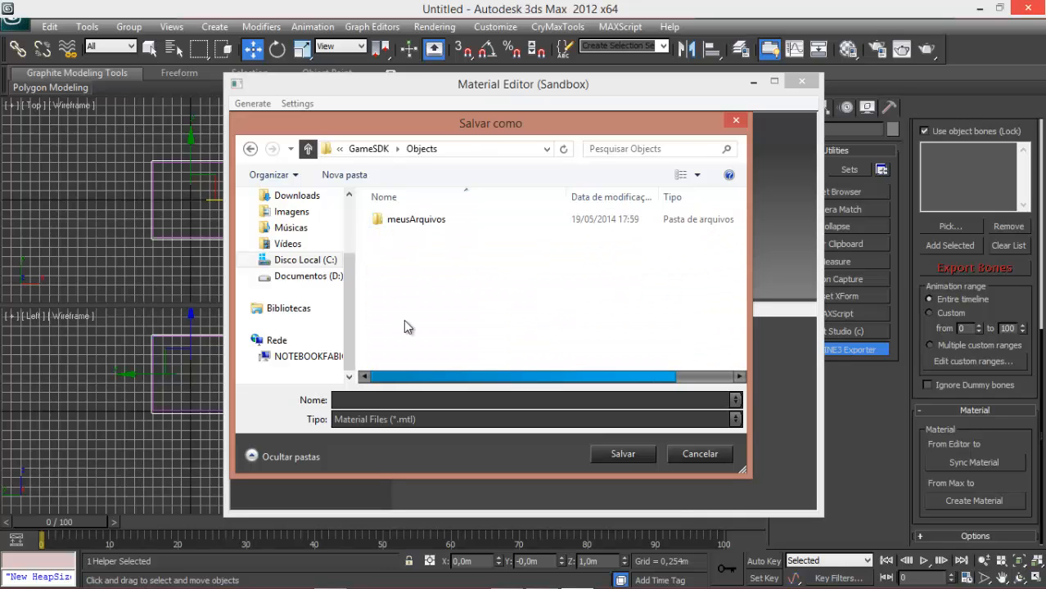
double_click(414, 221)
double_click(395, 237)
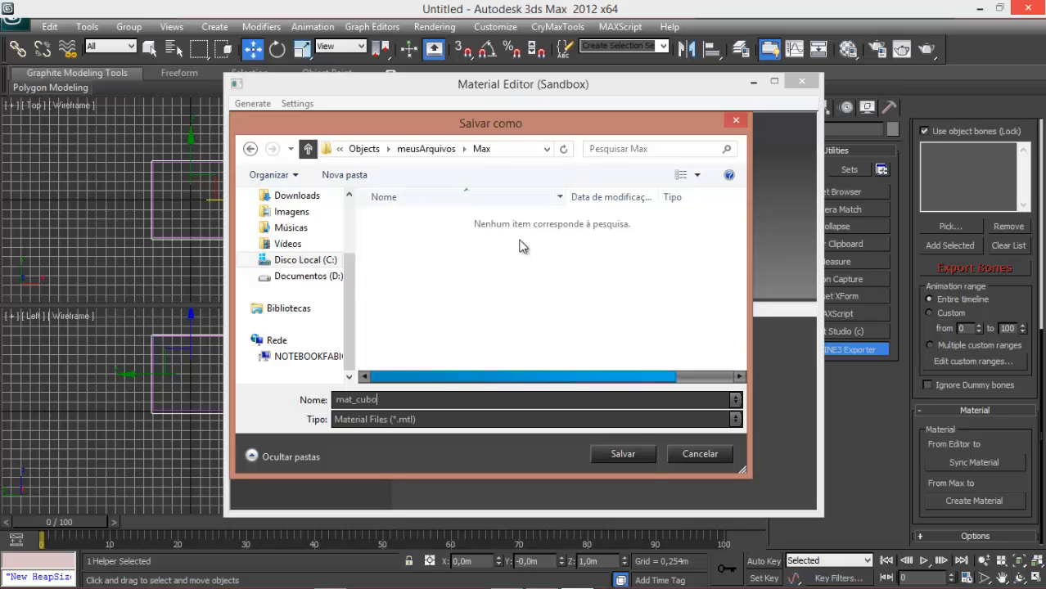
left_click(638, 460)
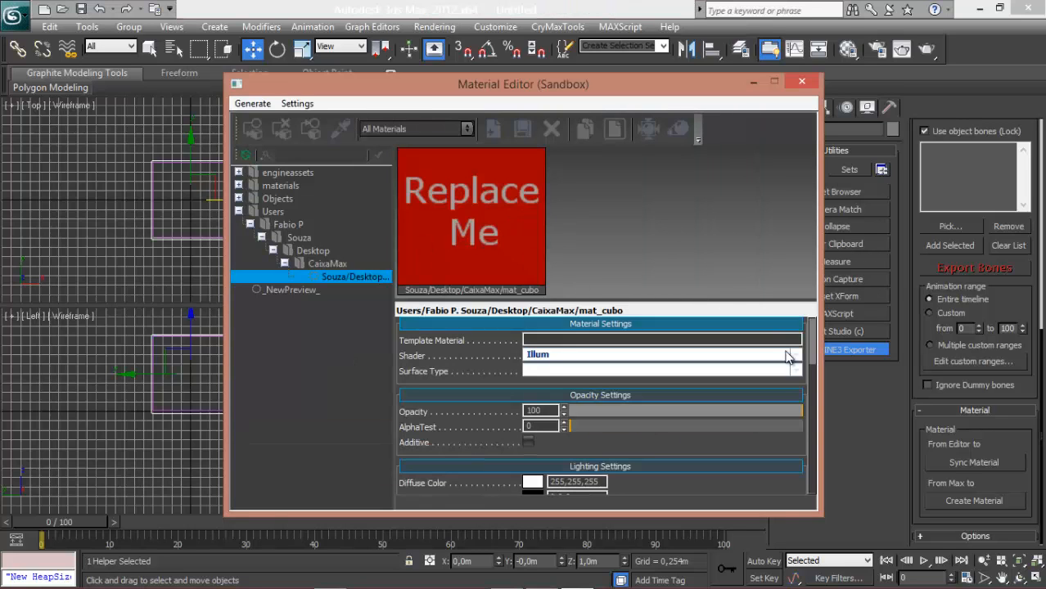
Set the surface type of the mat_cubo material to wood in Sandbox's Material Editor
left_click(540, 372)
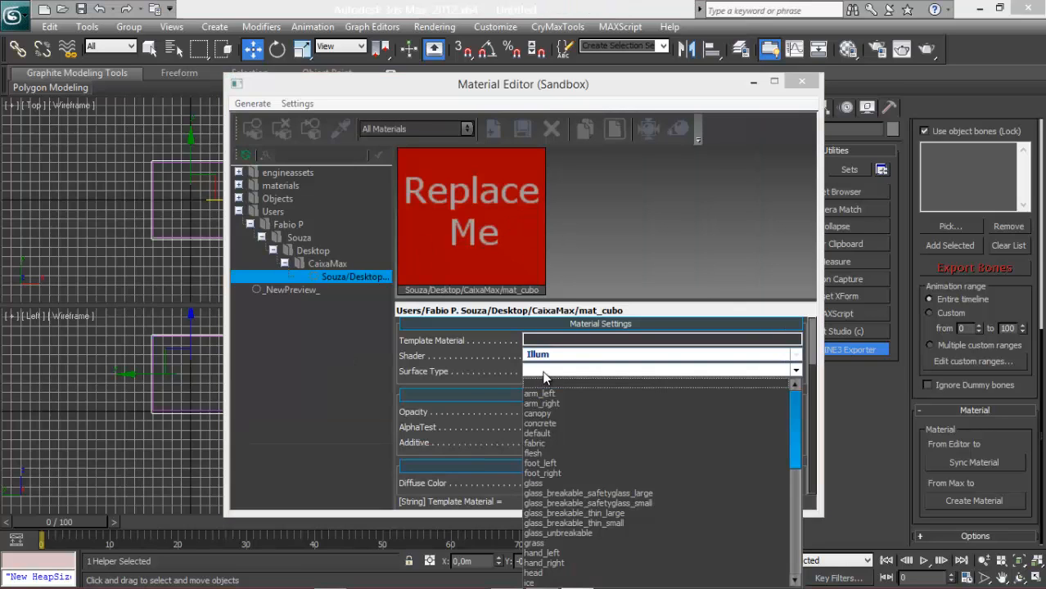
left_click(473, 373)
left_click(794, 371)
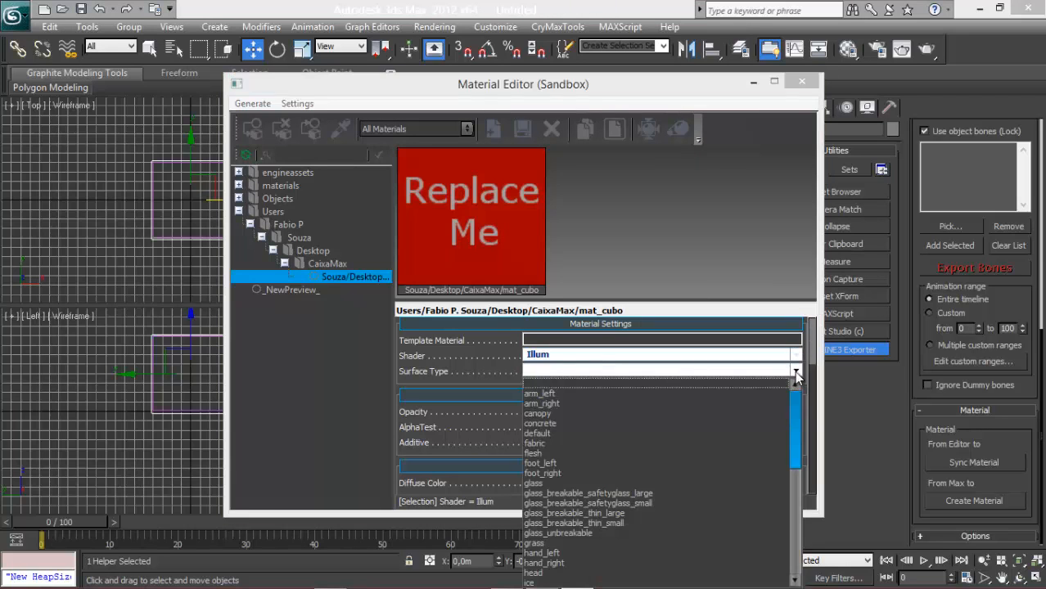
left_click_drag(798, 431, 787, 556)
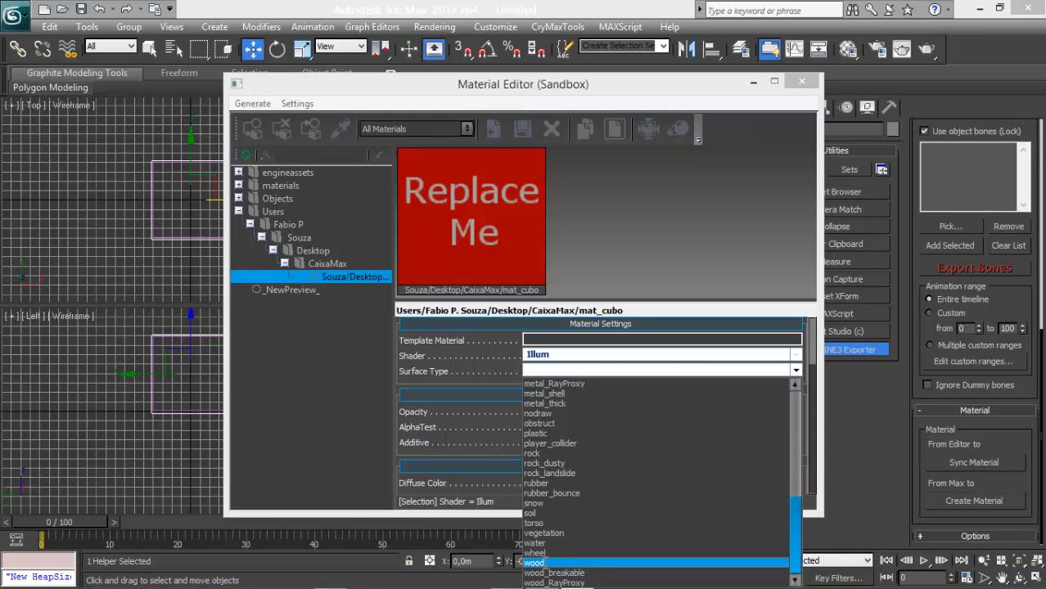
left_click(534, 563)
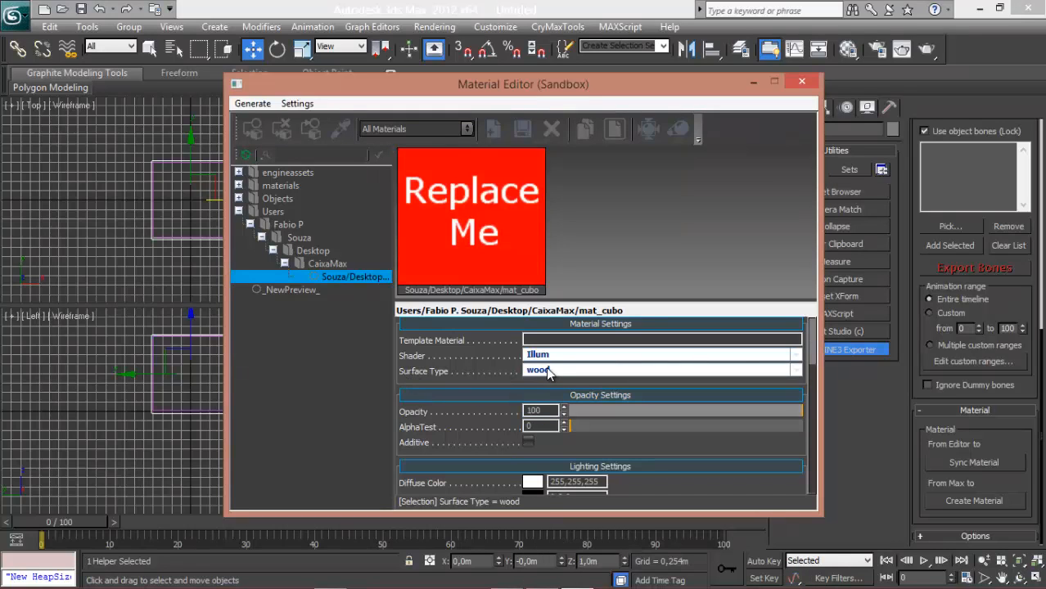
Open the file browser for the Diffuse texture map of the mat_cubo material
left_click_drag(813, 354, 816, 492)
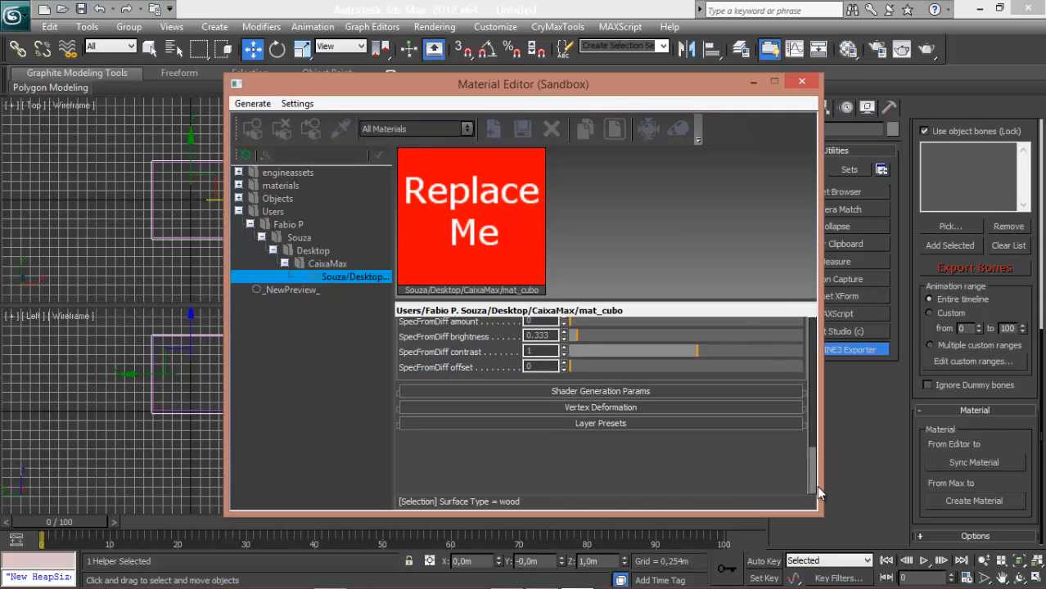
left_click_drag(815, 427, 814, 364)
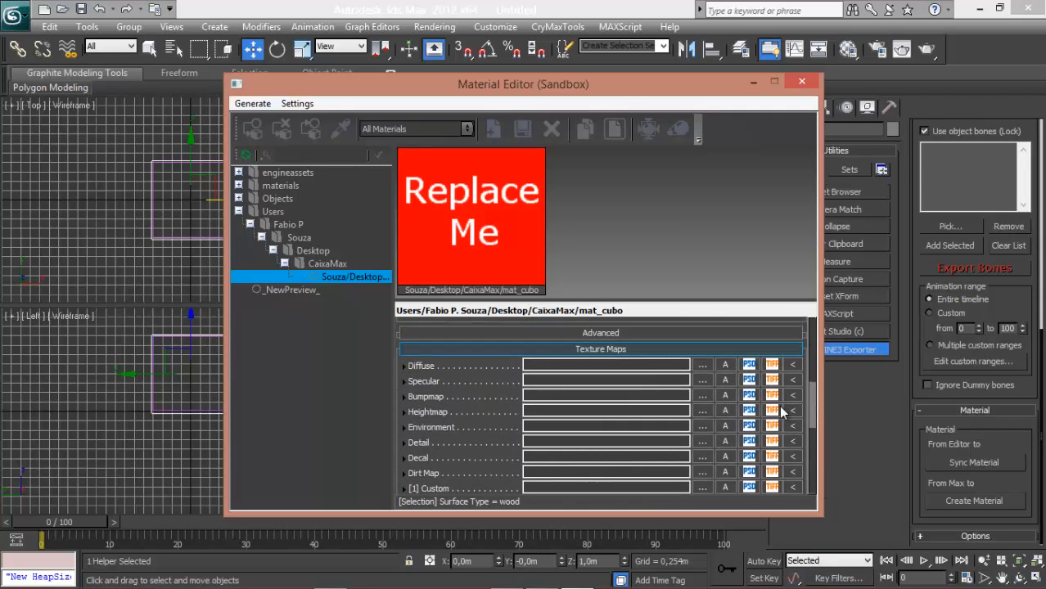
left_click(703, 366)
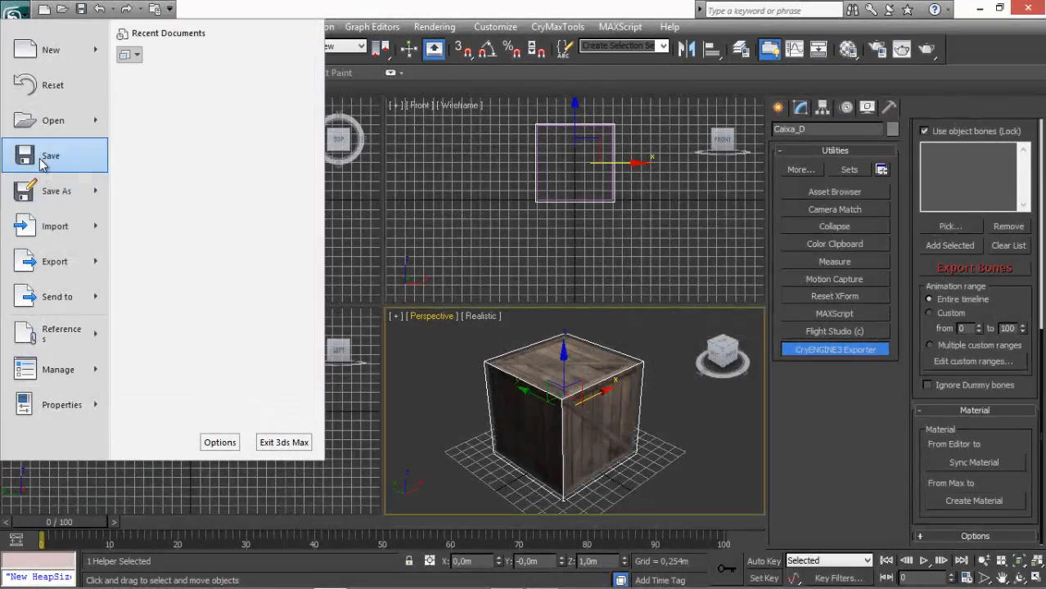
Save the 3ds Max scene as Cubo in the CaixaMax folder on the desktop
left_click(47, 162)
left_click(135, 62)
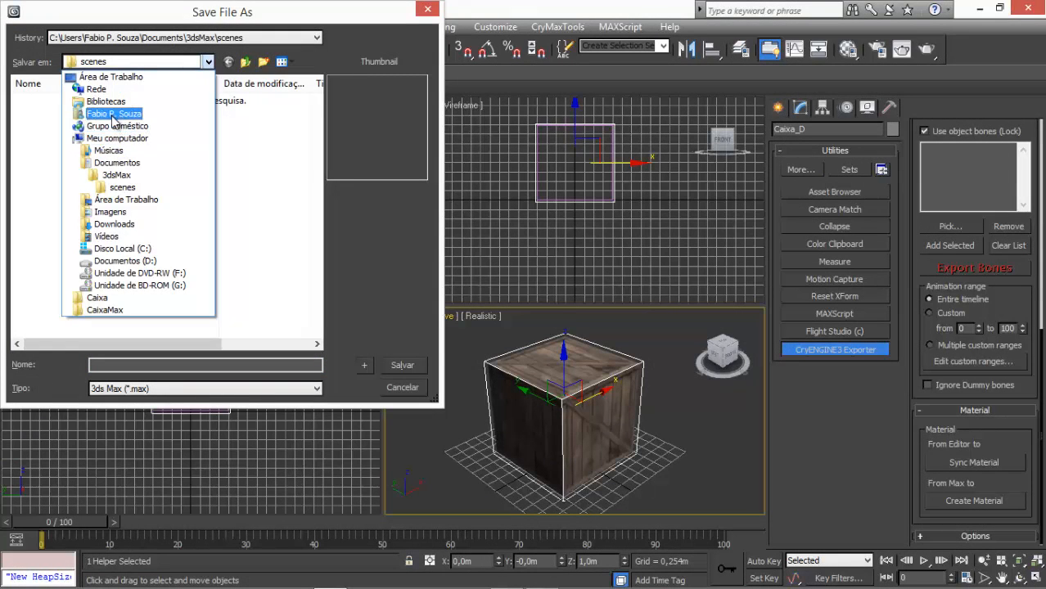
left_click(103, 77)
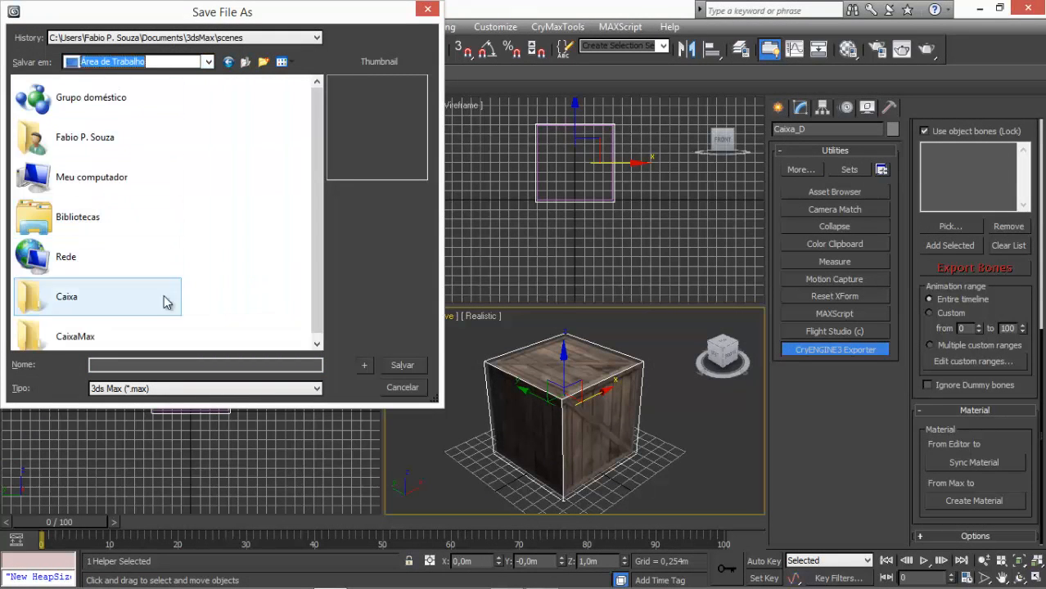
left_click(82, 344)
double_click(82, 345)
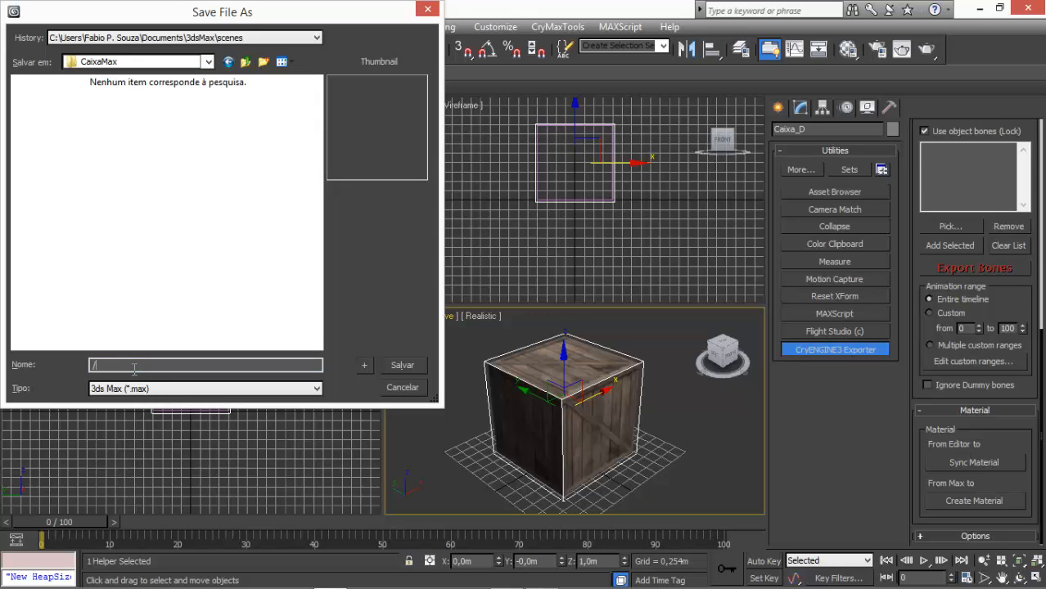
type("Cubo")
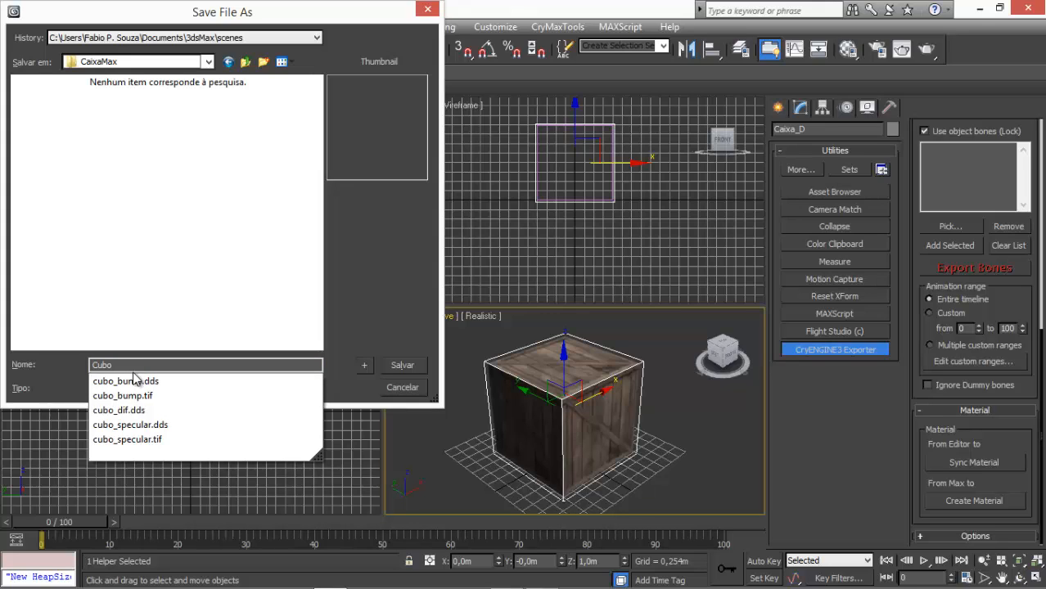
left_click(180, 235)
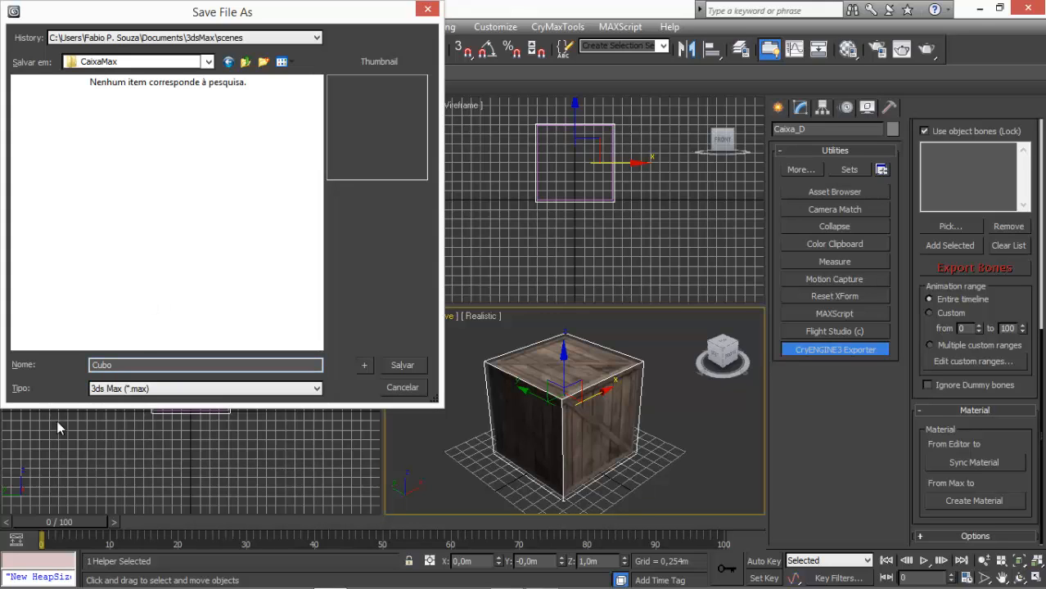
double_click(127, 365)
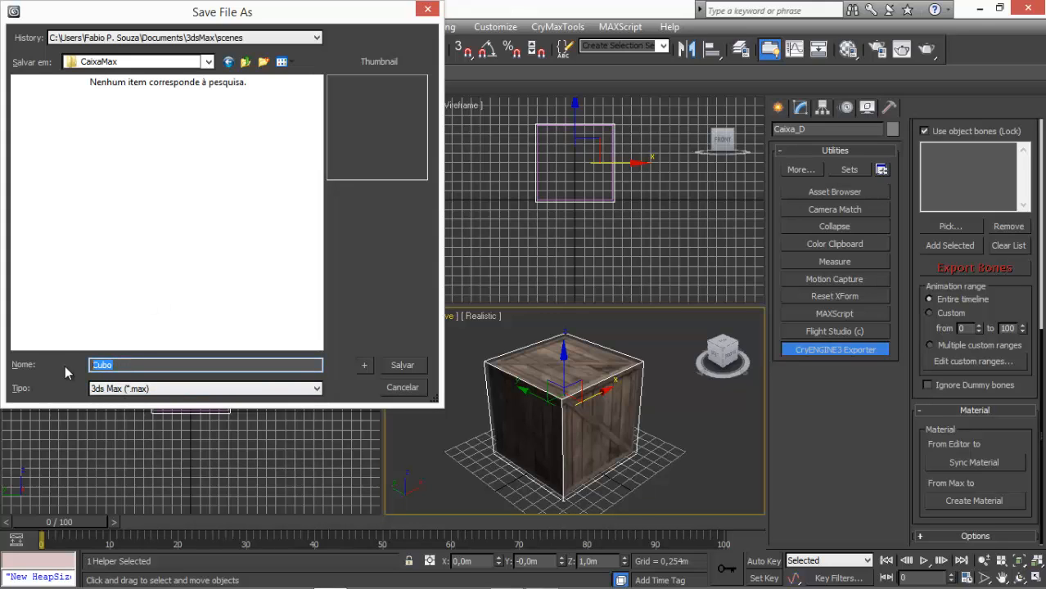
left_click(403, 365)
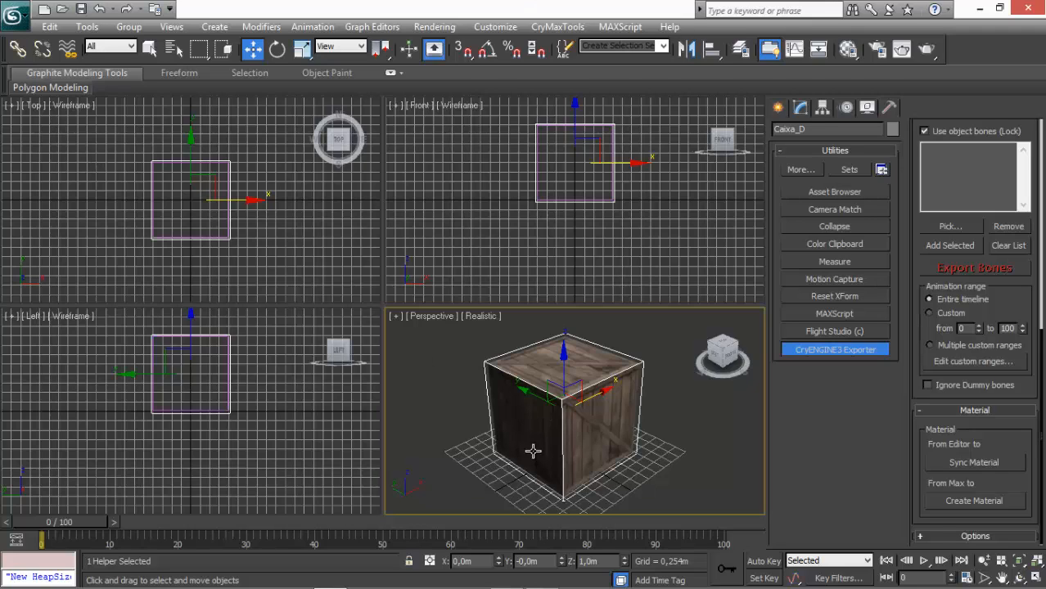
Deselect everything in the scene and export the Caixa_D node as Geometry (*.cgf) with the CryENGINE3 Exporter
left_click(717, 457)
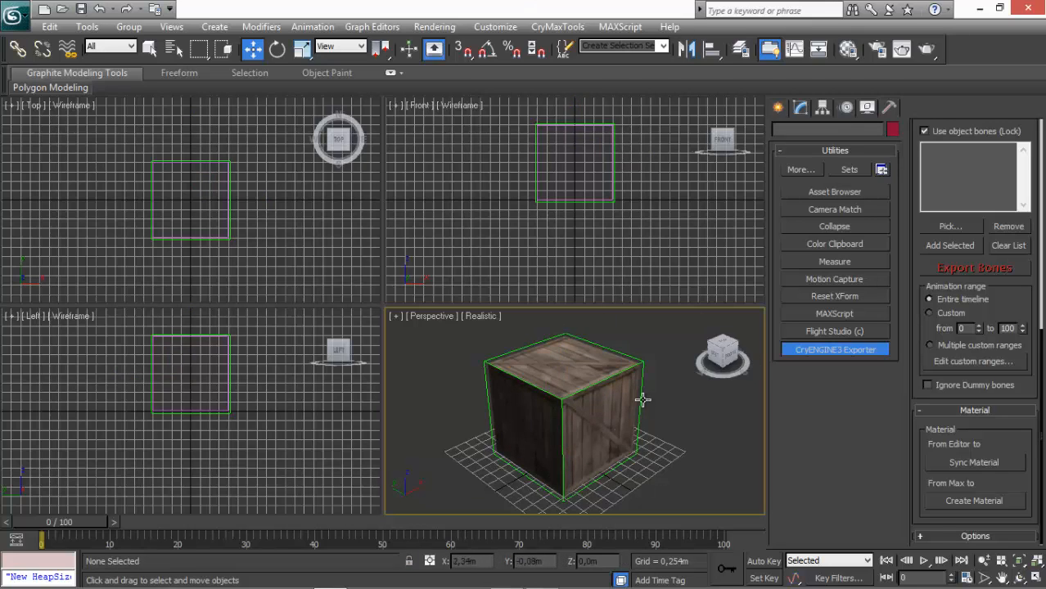
scroll(1042, 137, "up", 10)
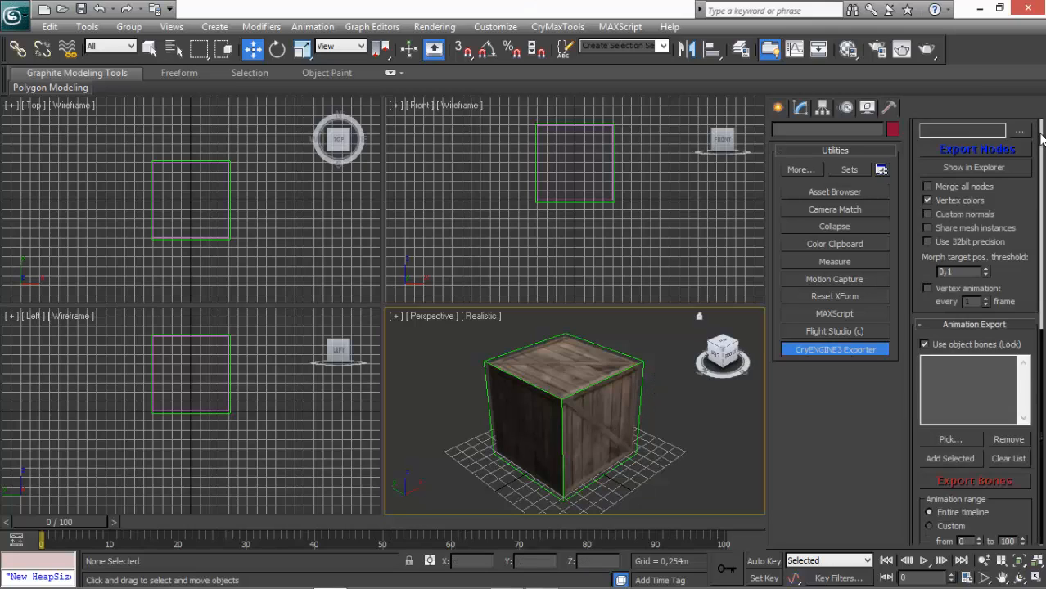
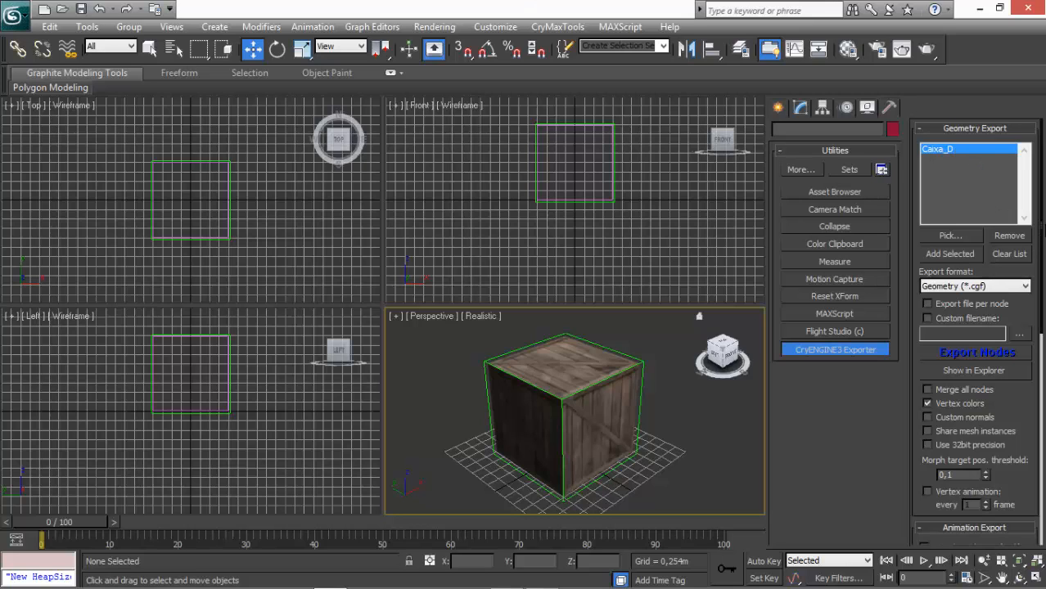
scroll(1042, 240, "down", 5)
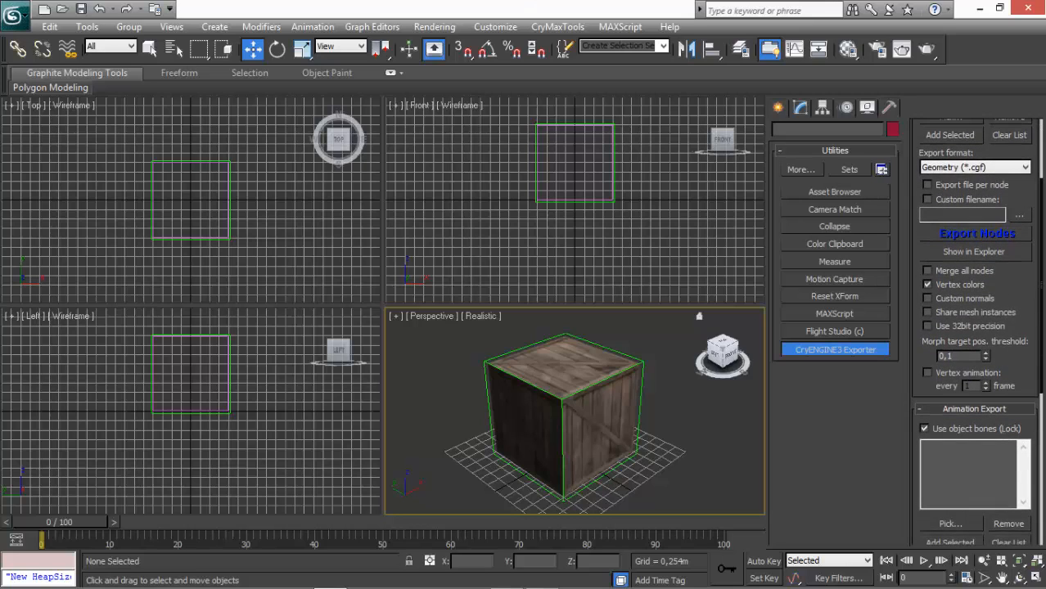
left_click(976, 234)
Switch to the desktop's CaixaMax folder and delete cubo_bump.tif, cubo_specular.tif and img_cubo.tif
left_click(974, 7)
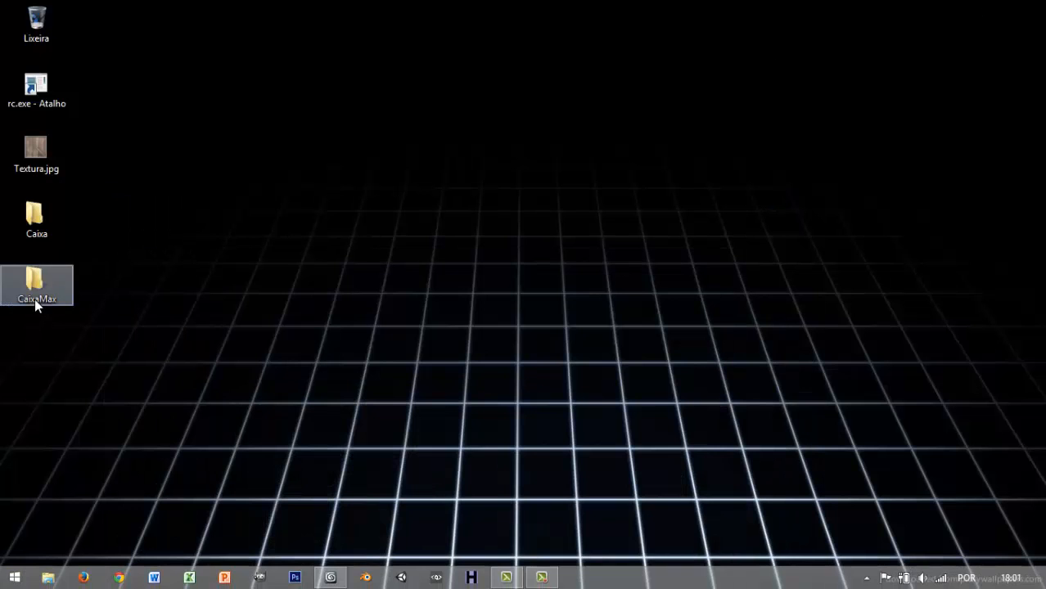
left_click(33, 217)
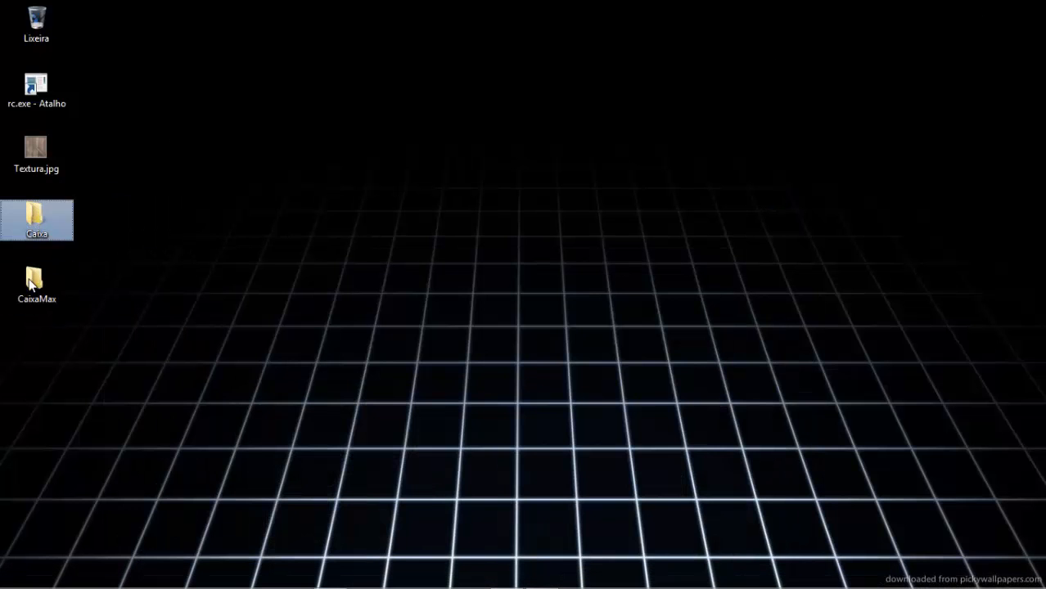
double_click(31, 282)
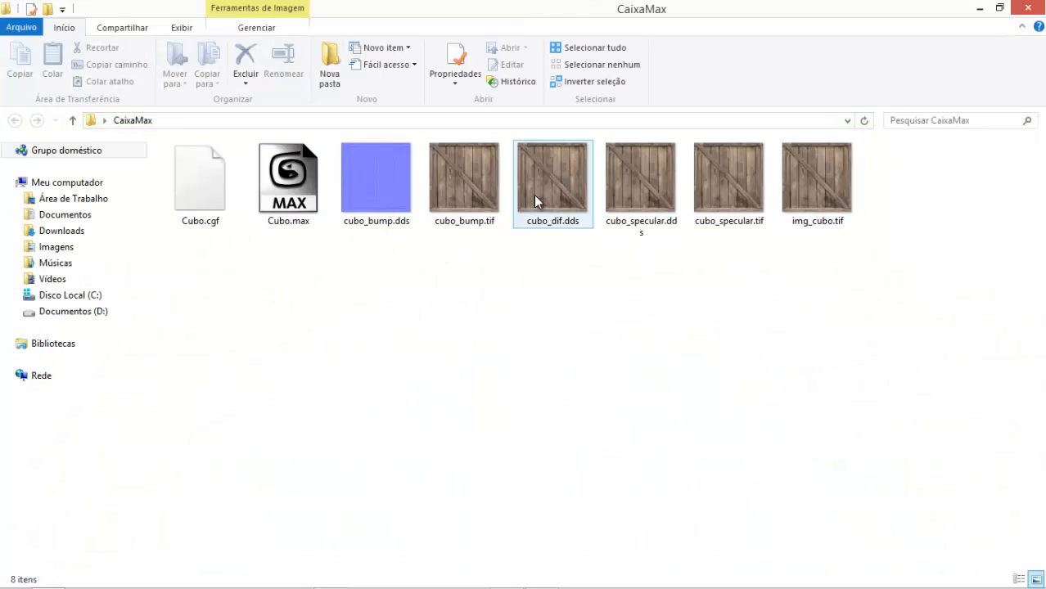
left_click(481, 201)
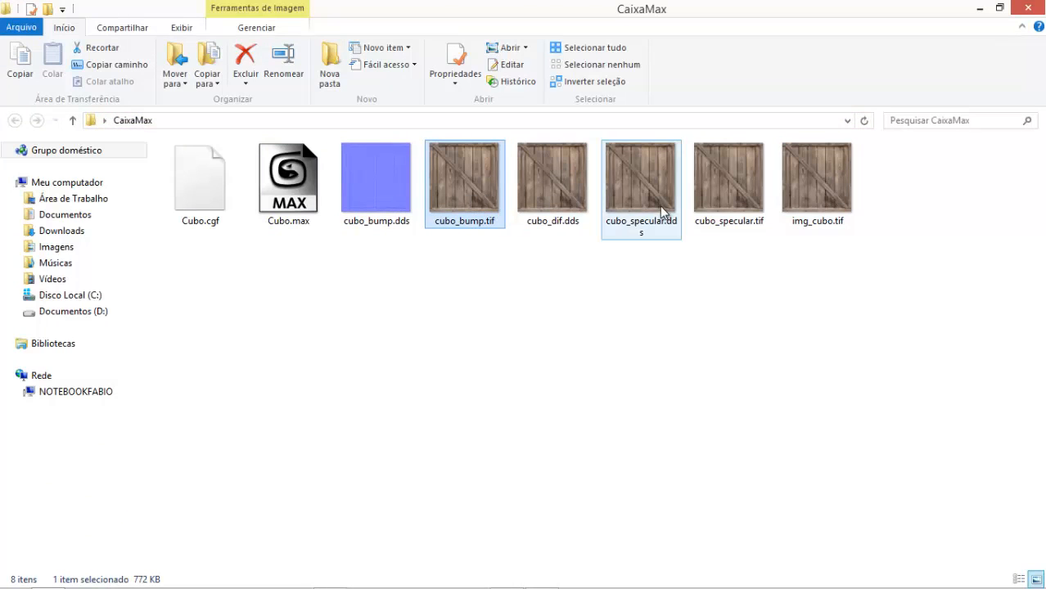
left_click(744, 184, "ctrl")
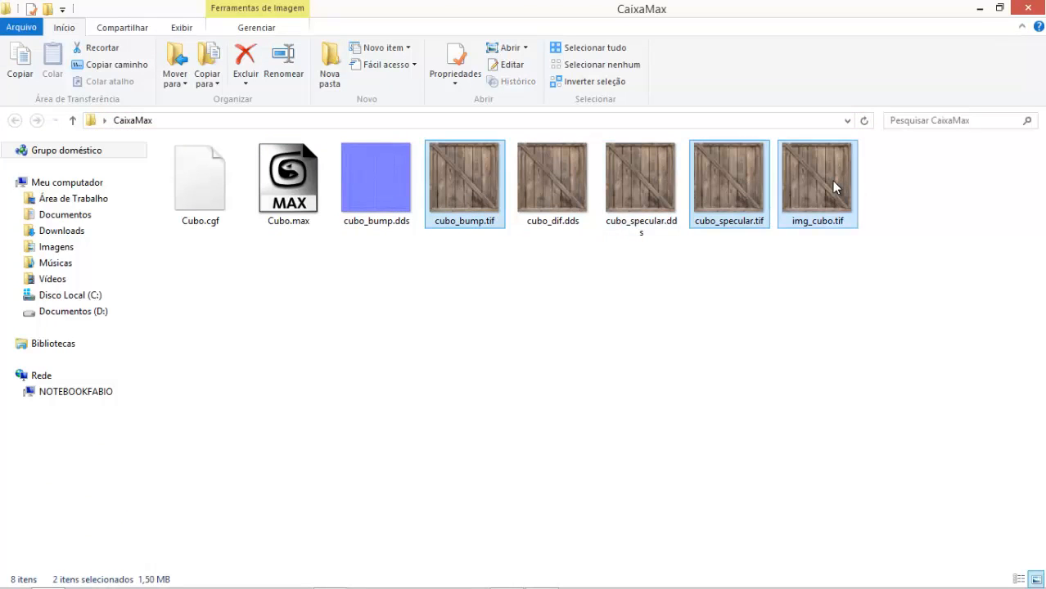
key("Delete")
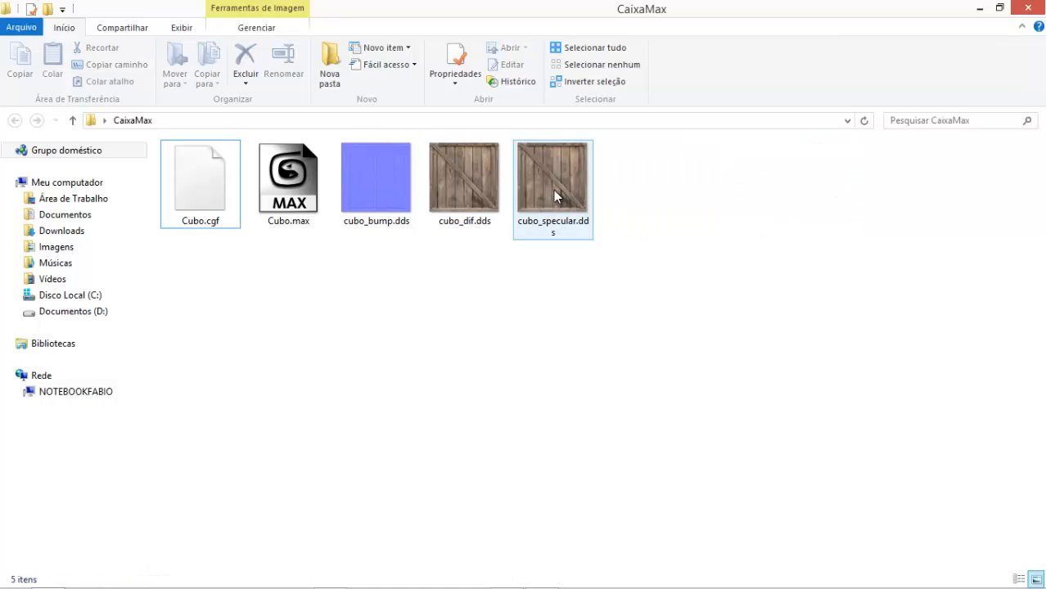
Review the scene, geometry and DDS texture files kept in the CaixaMax folder, and close the folder
left_click(286, 215)
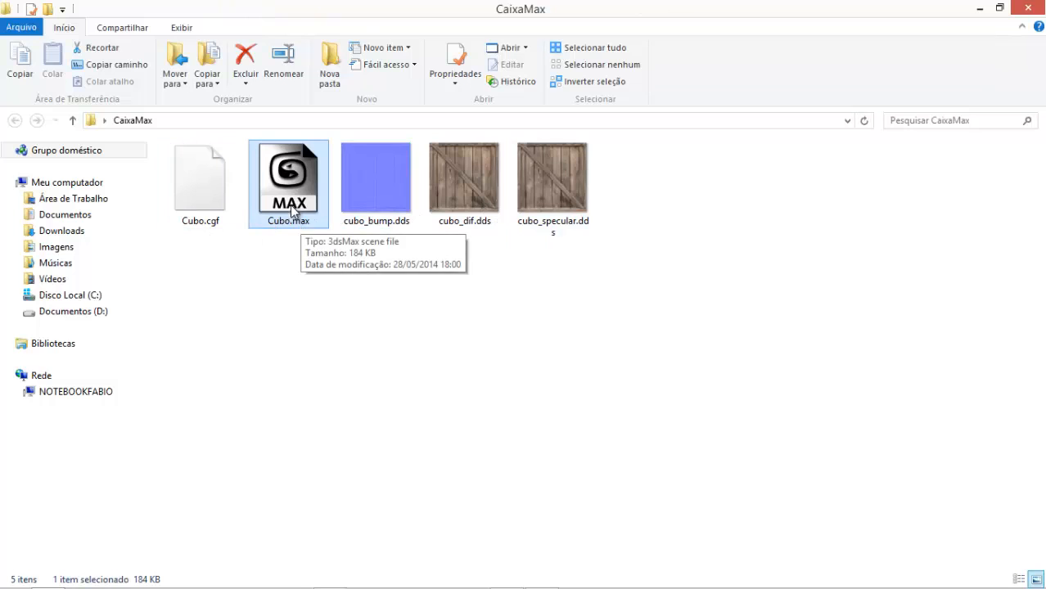
left_click(194, 233)
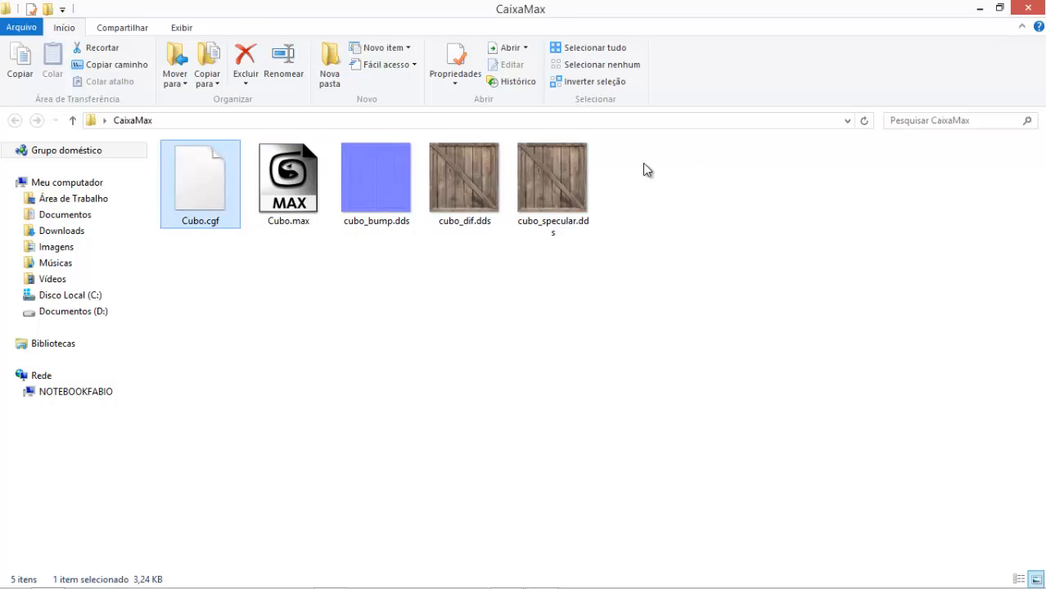
left_click_drag(640, 167, 212, 226)
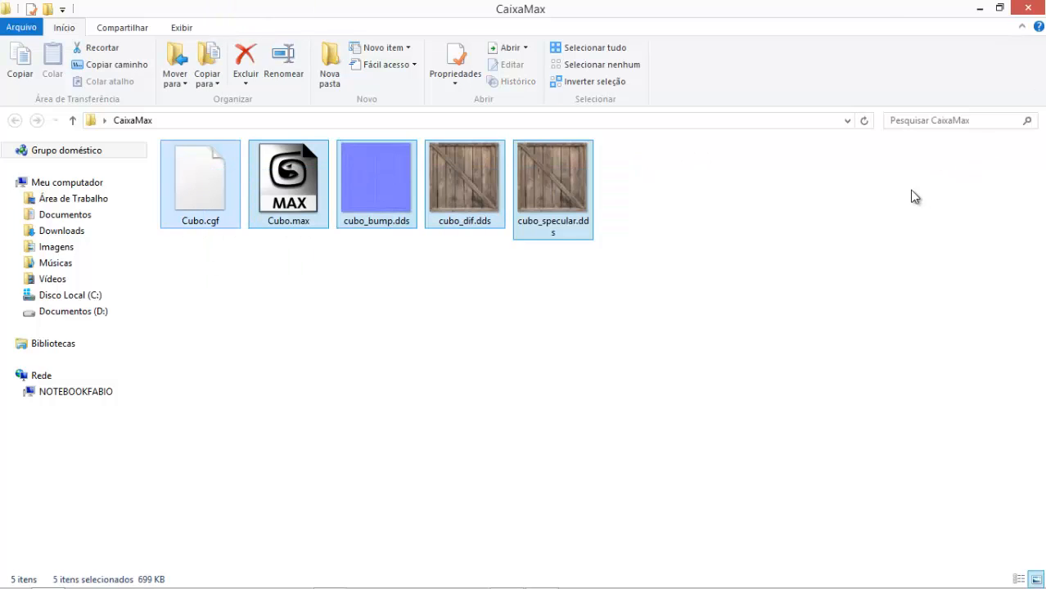
left_click(1033, 8)
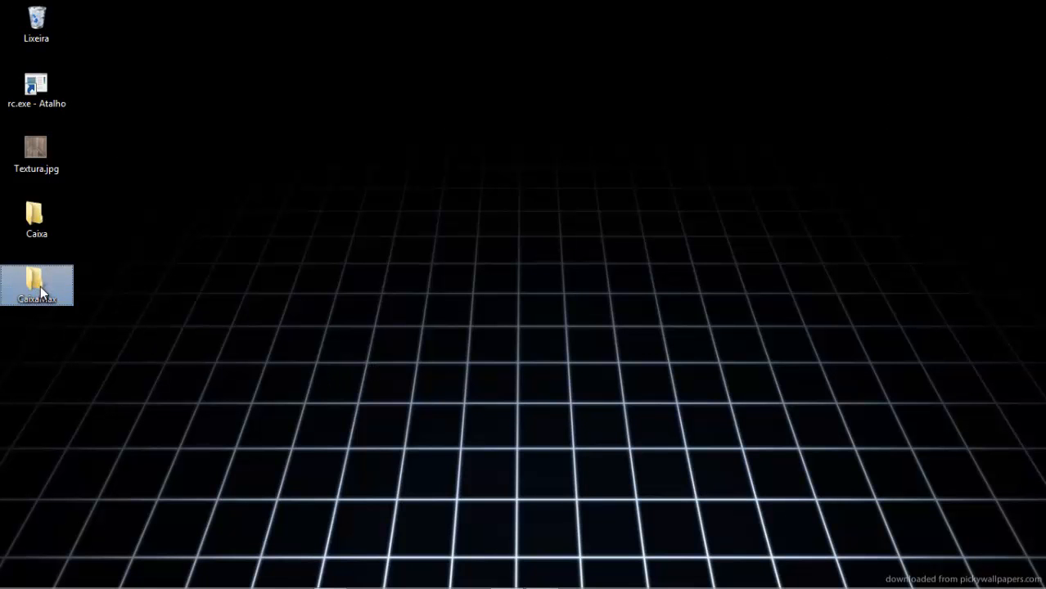
Return to 3ds Max and exit it, saving the changes to the scene
mouse_move(470, 583)
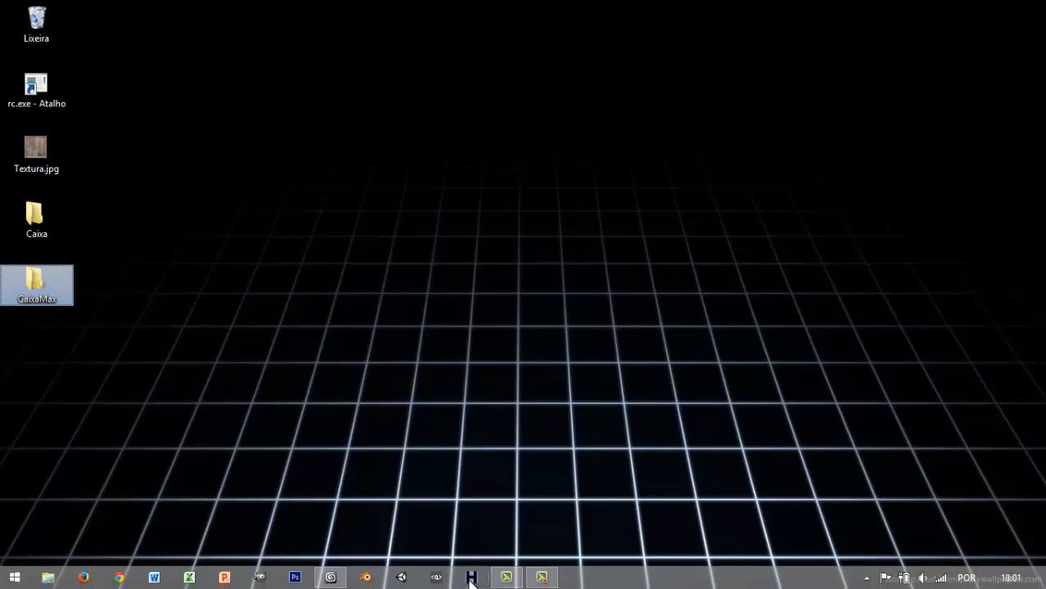
left_click(331, 578)
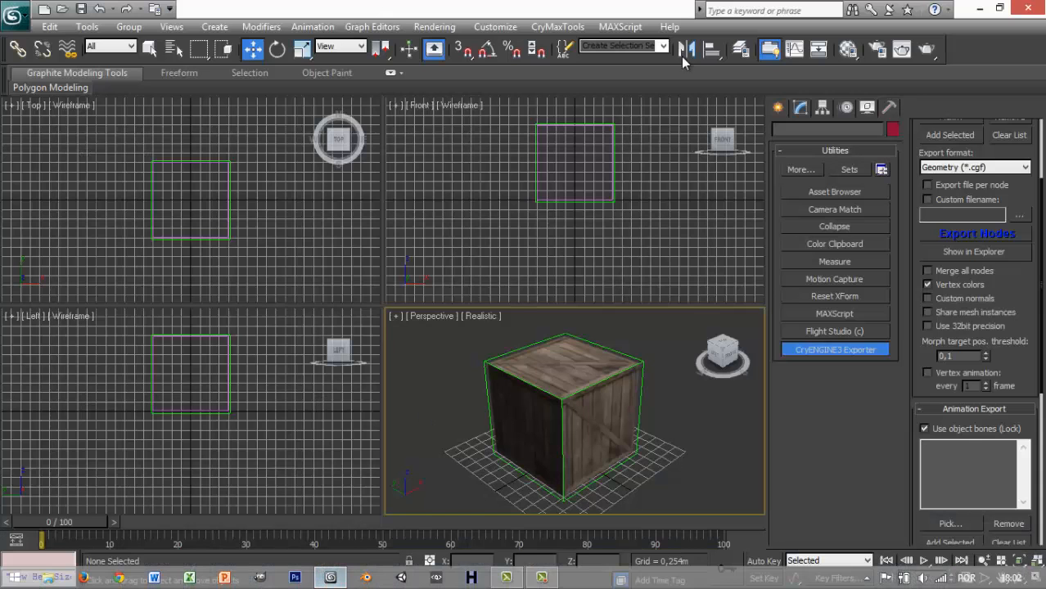
left_click(1029, 8)
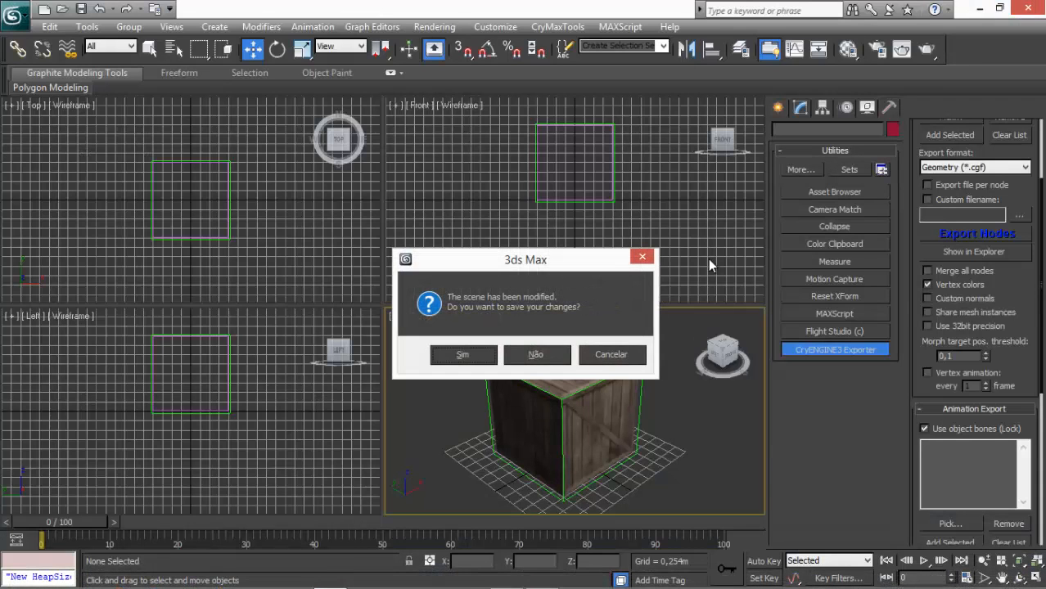
left_click(463, 357)
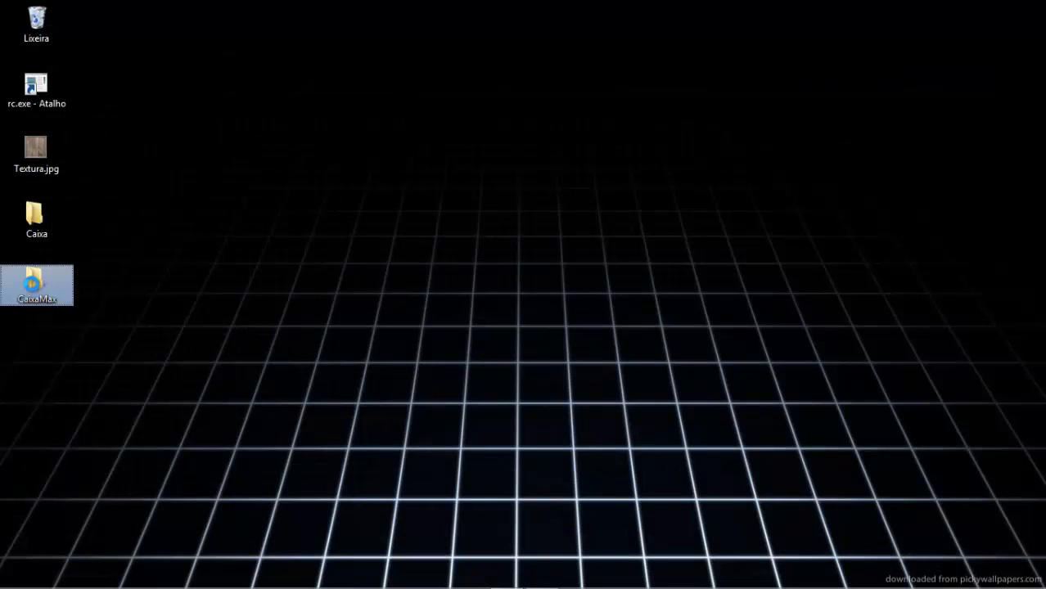
Copy the CaixaMax folder from the desktop and open C:\Cryengine358\GameSDK\Objects\meusArquivos\Max in File Explorer
right_click(31, 291)
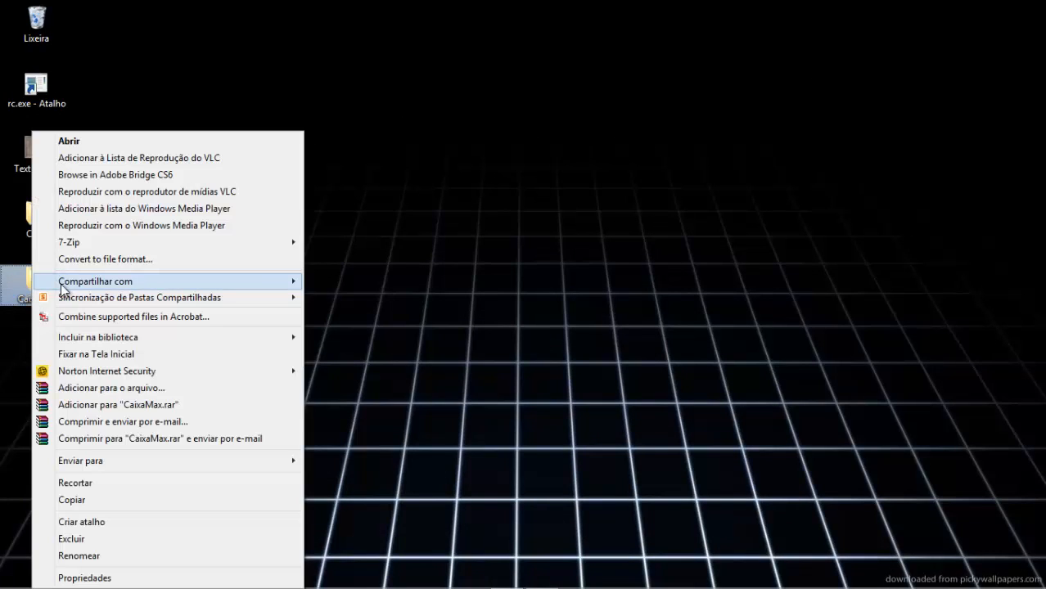
left_click(77, 501)
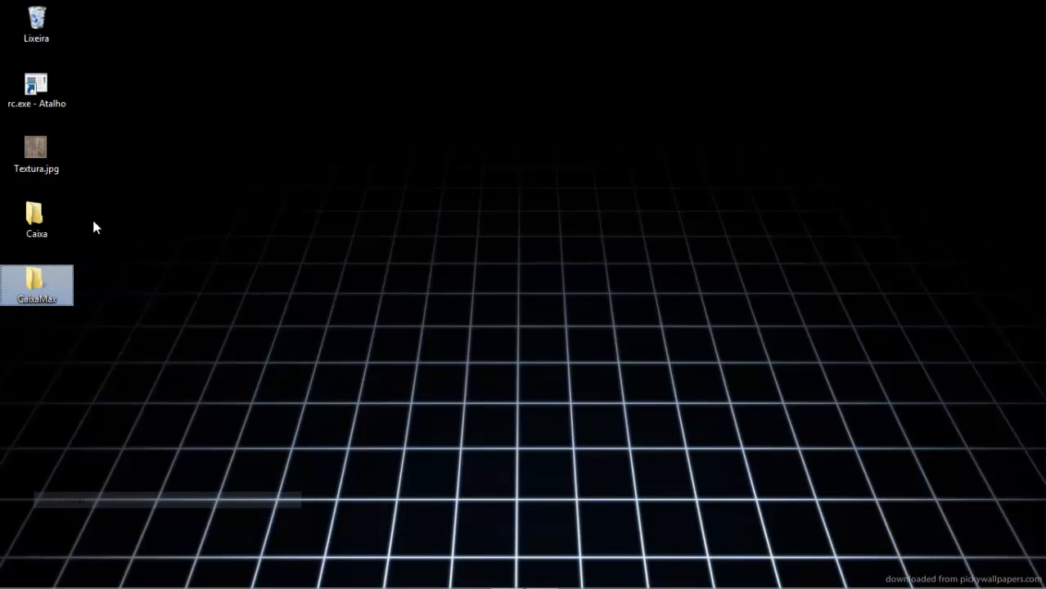
mouse_move(112, 578)
left_click(47, 577)
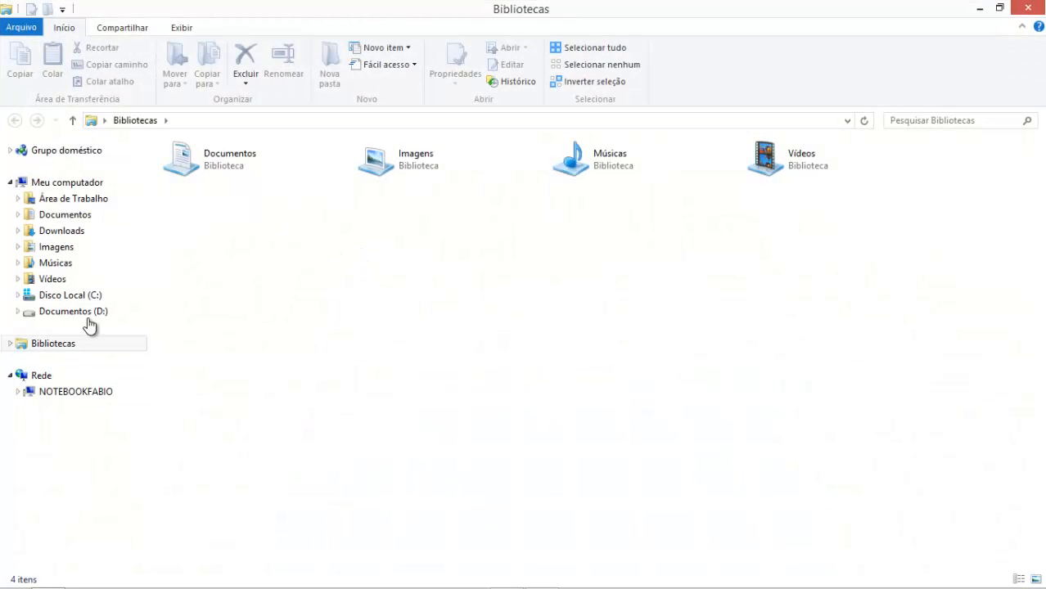
left_click(85, 297)
double_click(222, 254)
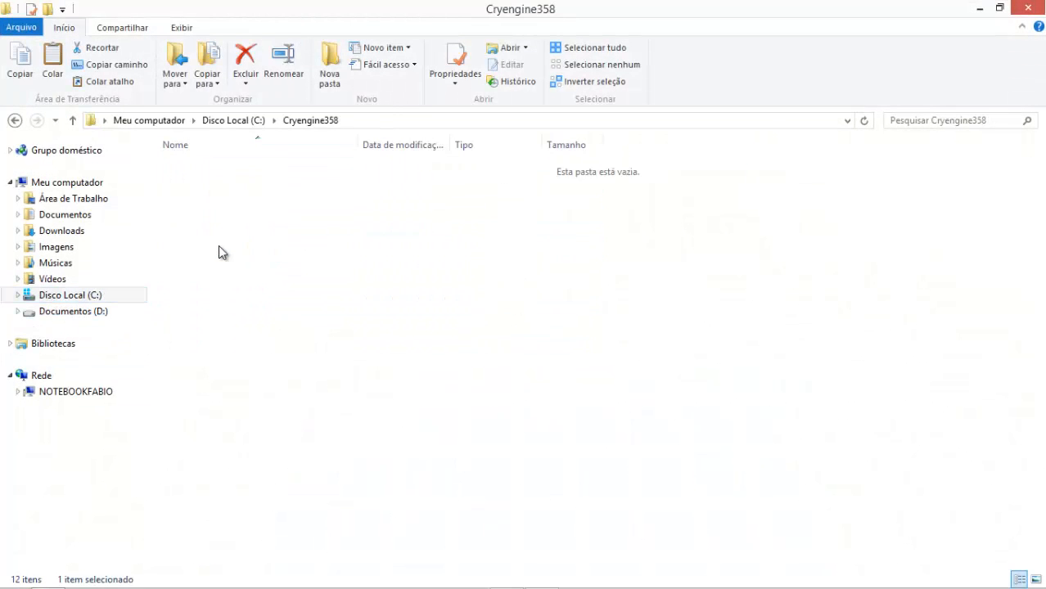
double_click(196, 279)
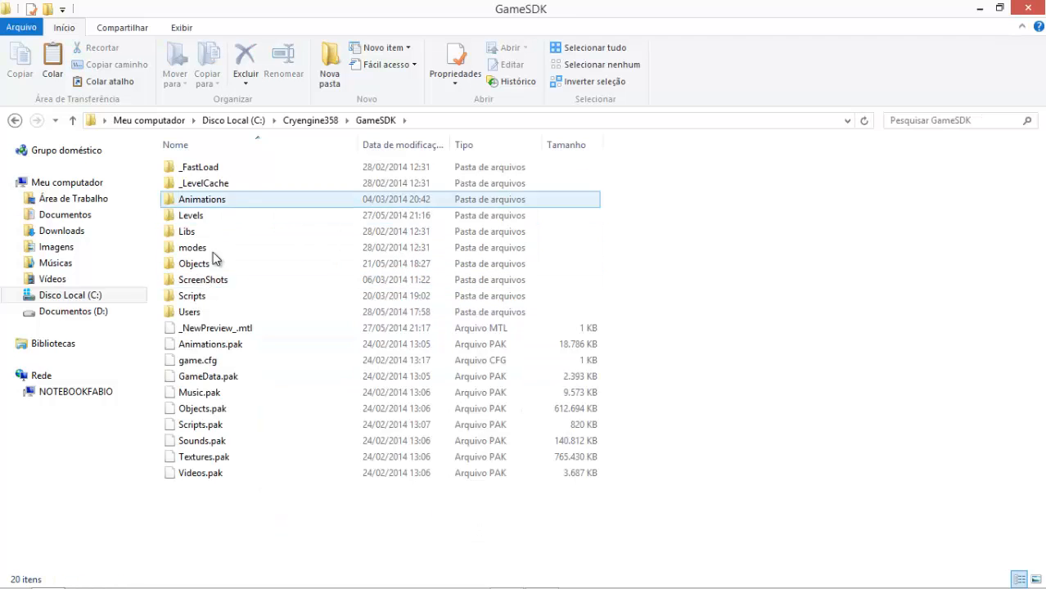
double_click(195, 263)
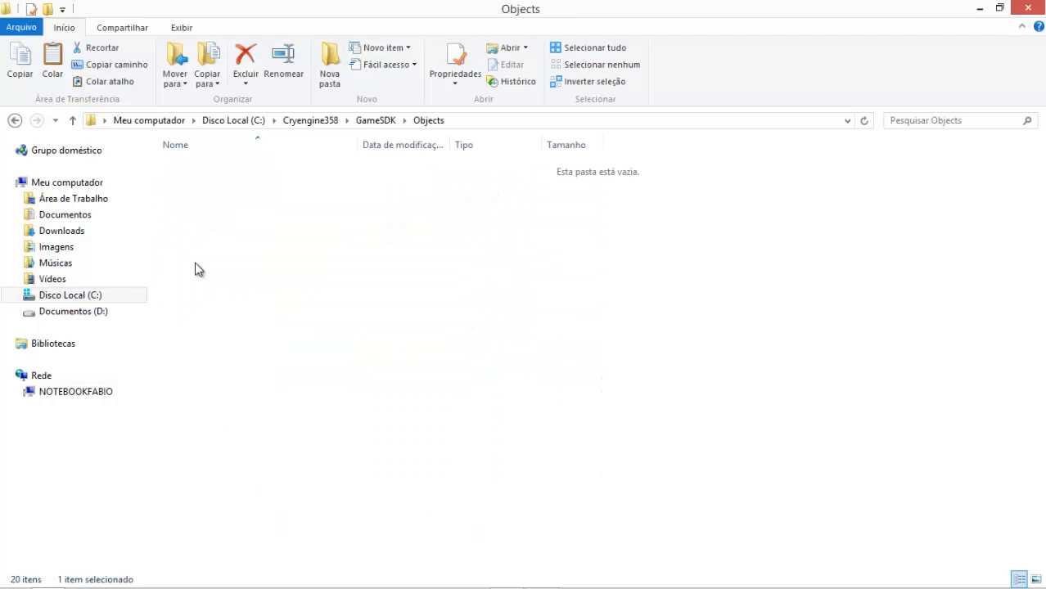
double_click(202, 171)
double_click(185, 186)
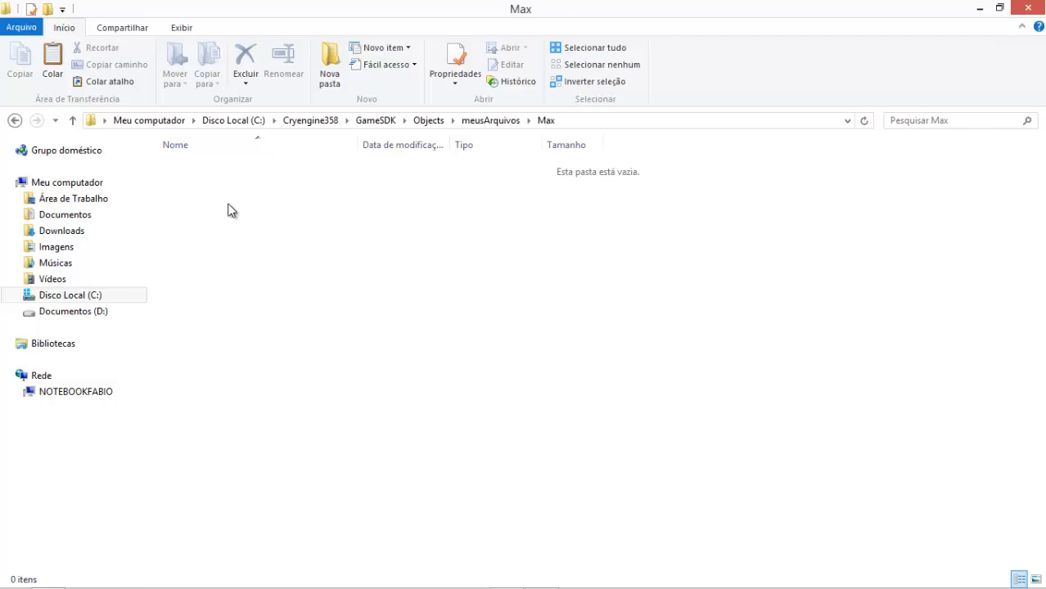
Paste the copied CaixaMax folder into the Max folder and close the File Explorer window
right_click(229, 201)
left_click(274, 310)
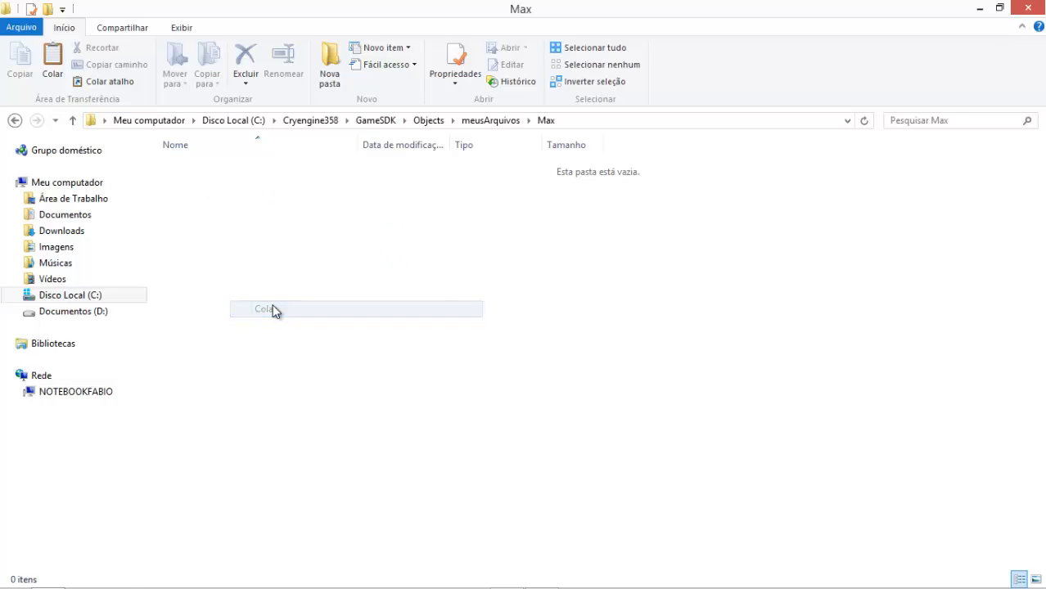
left_click(346, 280)
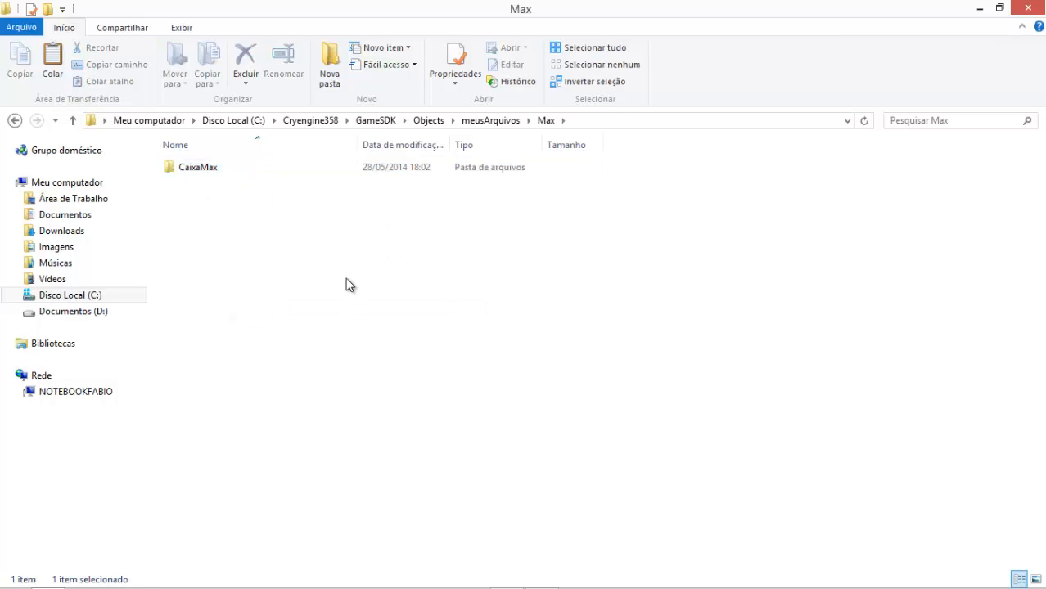
left_click(1034, 12)
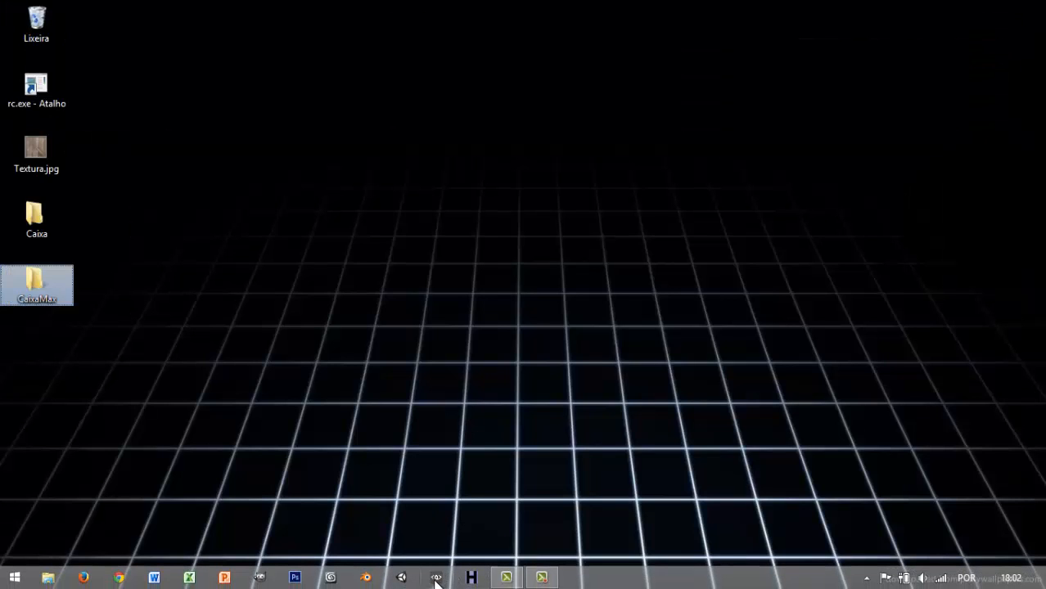
Switch to CRYENGINE Sandbox and expand the meusArquivos/Max/CaixaMax folder in the Brush object browser
left_click(436, 579)
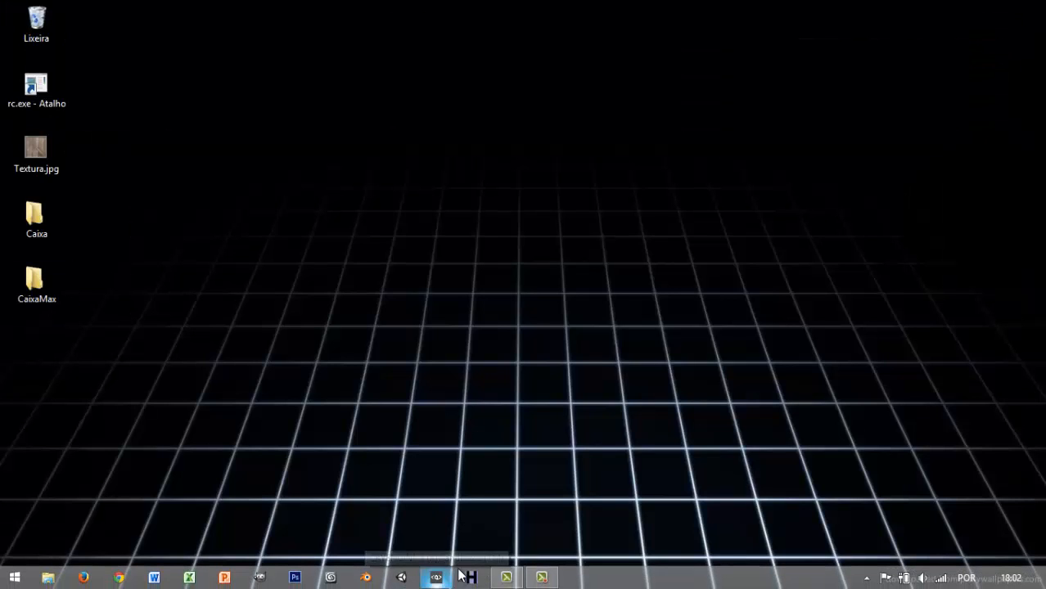
left_click(541, 577)
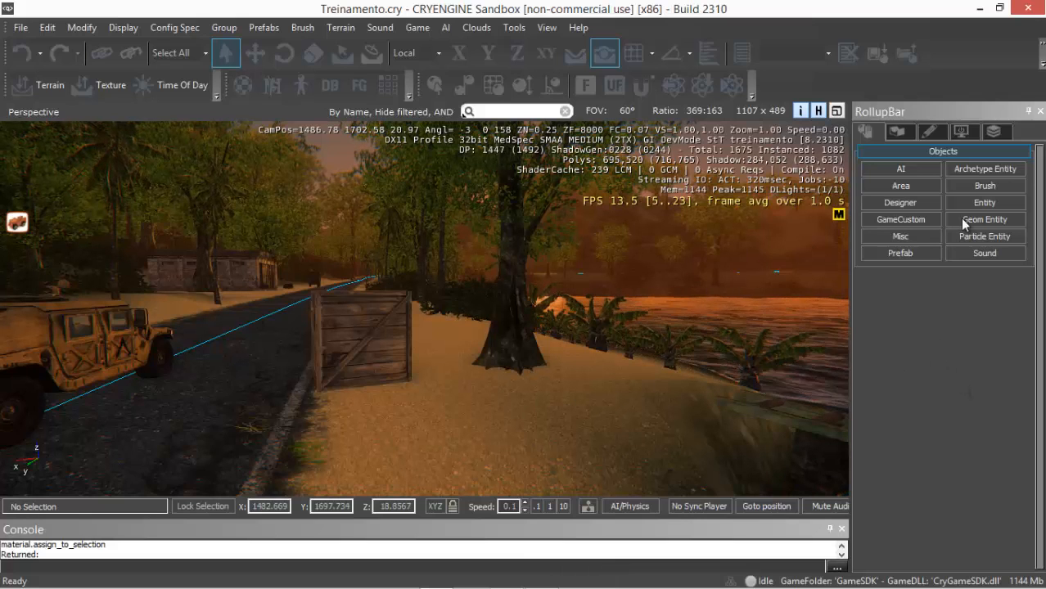
left_click(996, 188)
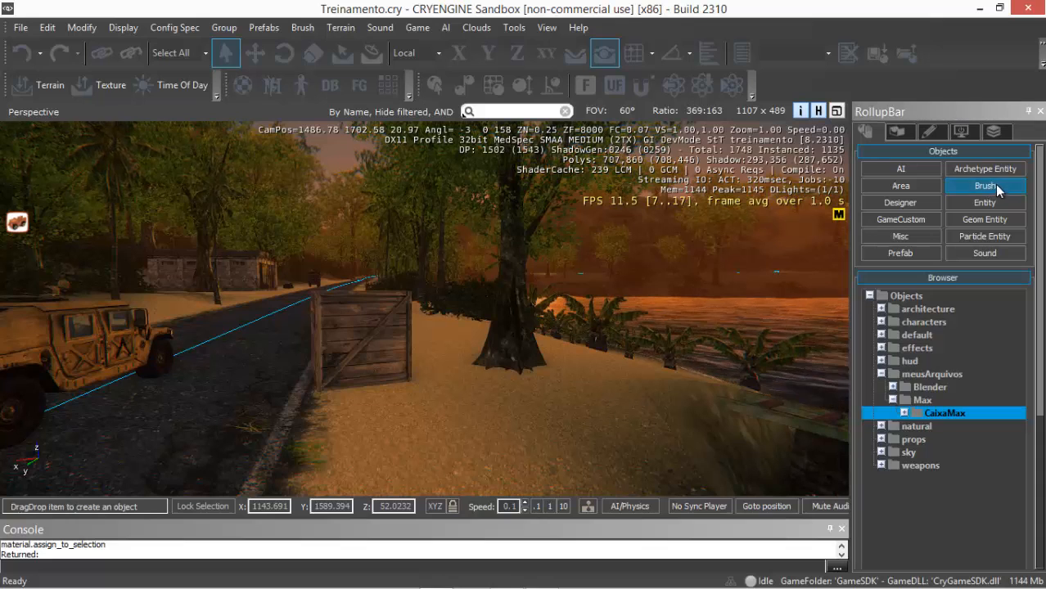
left_click(882, 374)
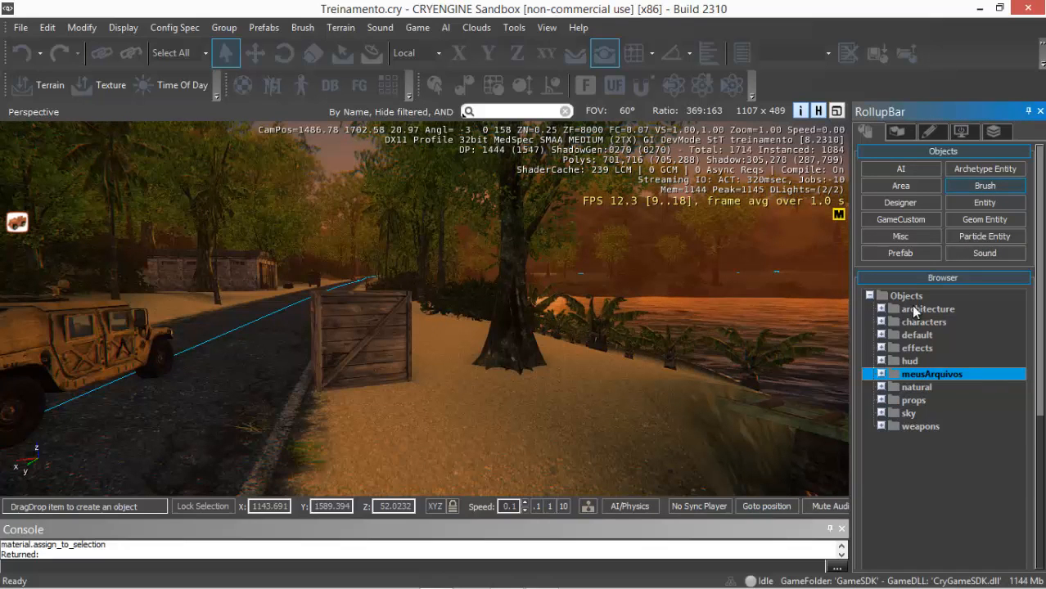
left_click(880, 374)
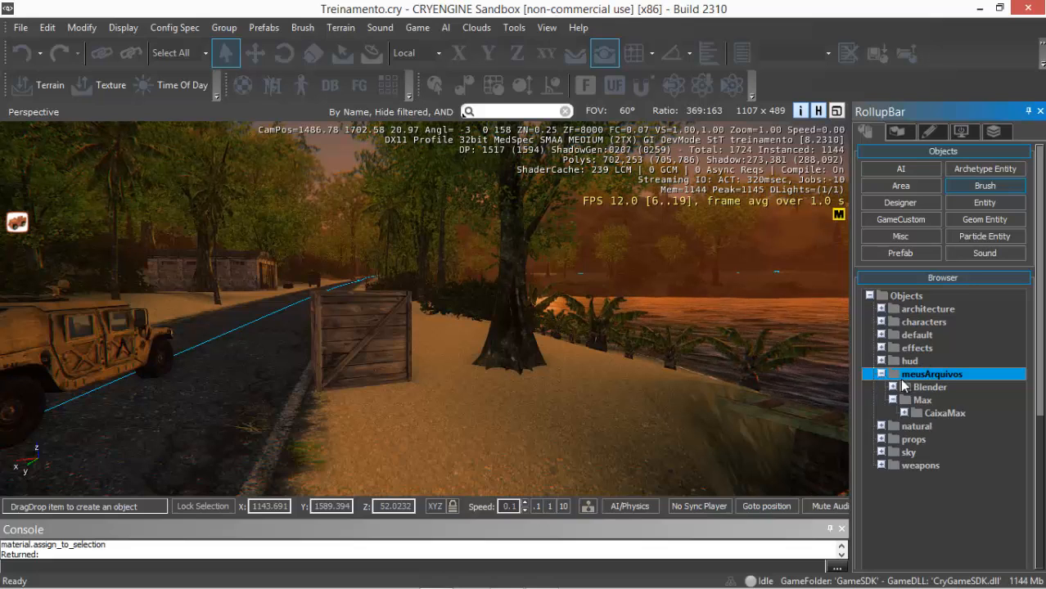
left_click(902, 400)
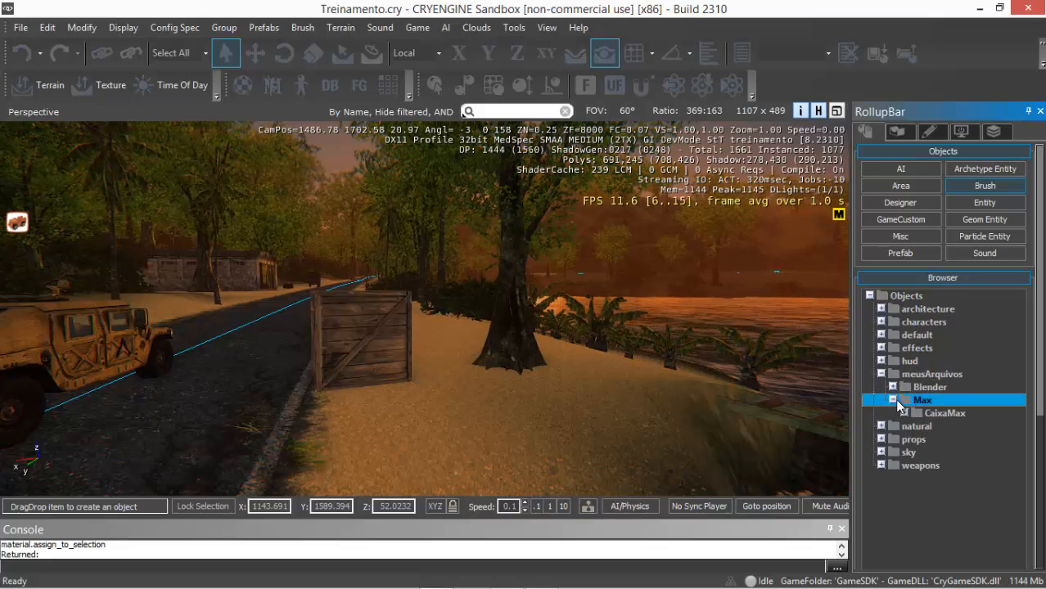
left_click(905, 414)
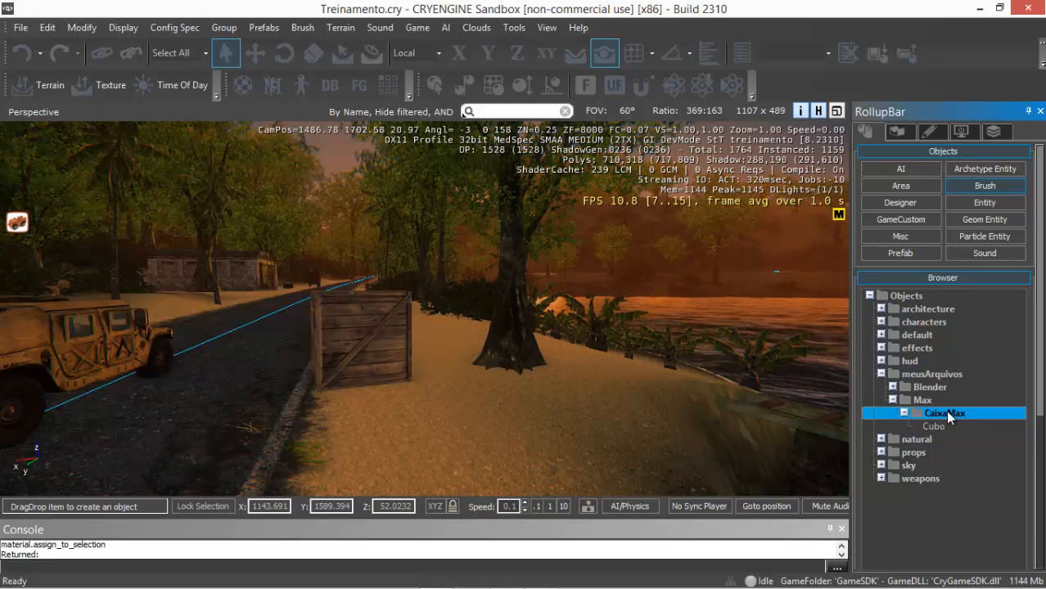
Place the Cubo brush on the ground just in front of the existing wooden crate
left_click(935, 427)
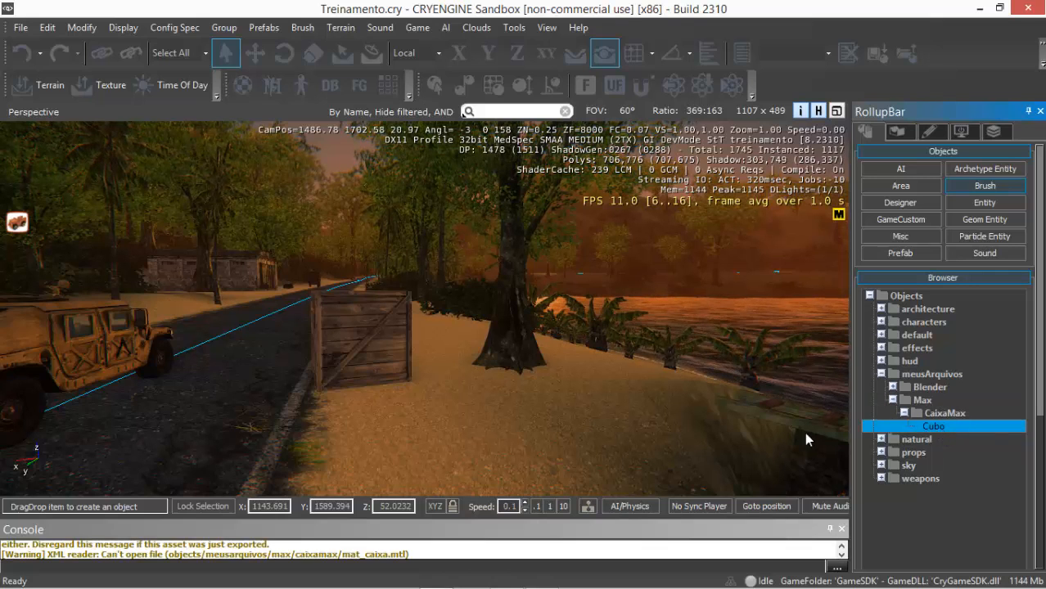
left_click_drag(435, 432, 423, 437)
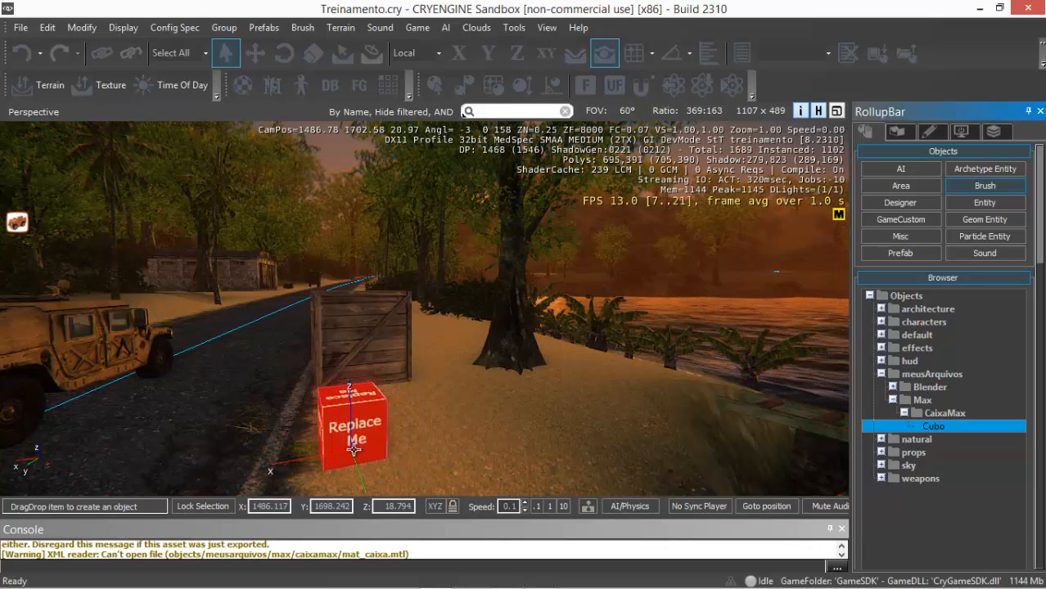
left_click(354, 449)
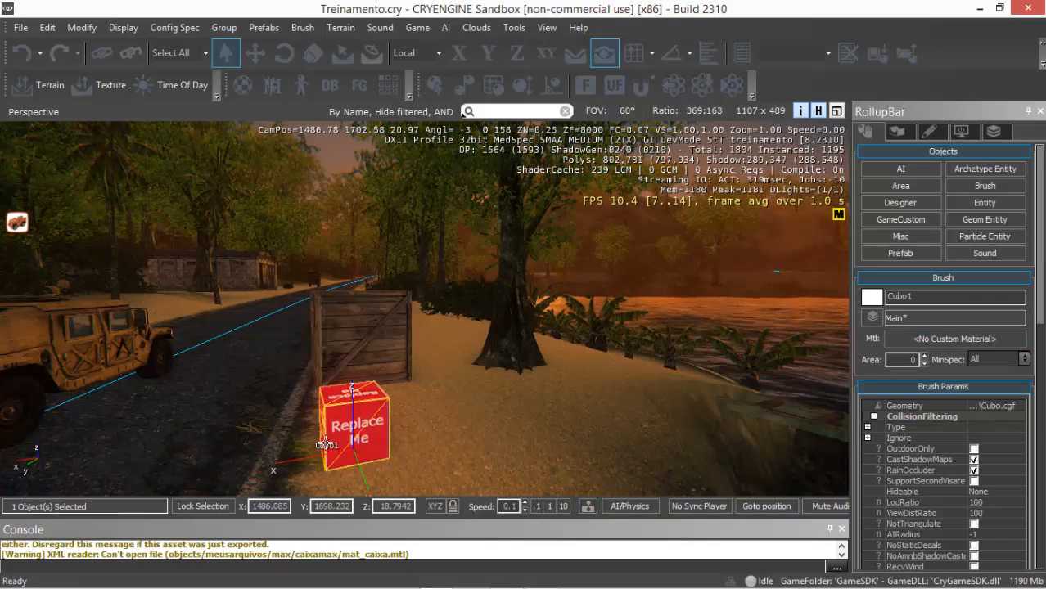
Open the Material Editor for the placed cube and select mat_cubo in the Desktop/CaixaMax folder under Users
left_click(962, 342)
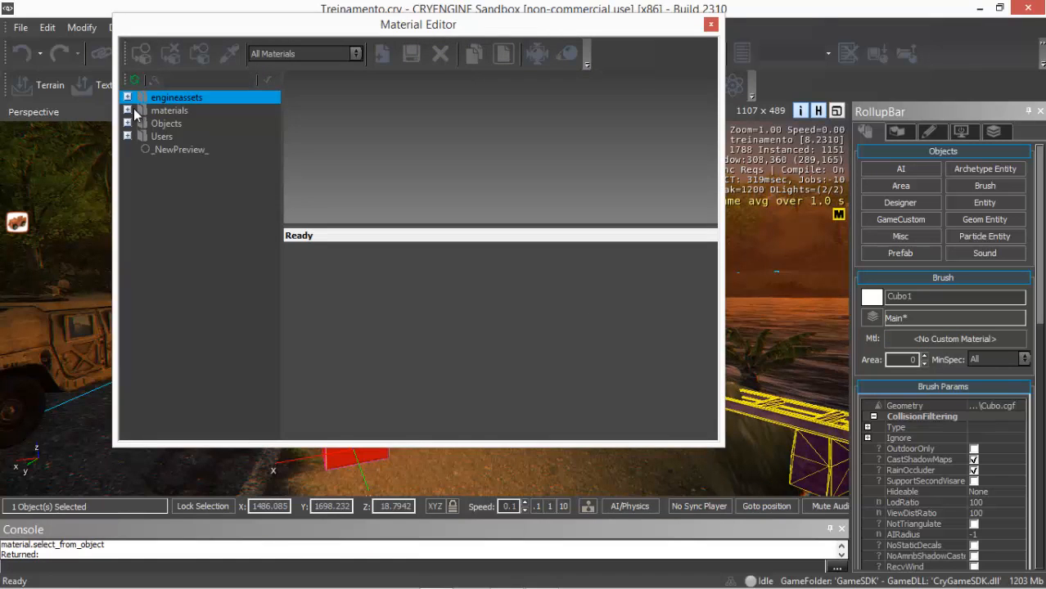
left_click(127, 123)
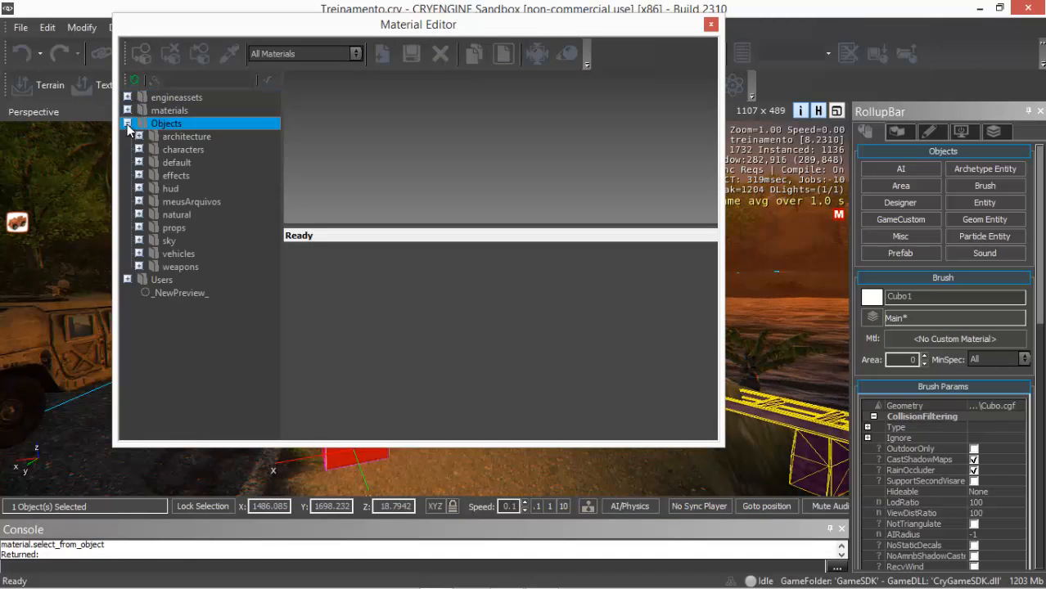
left_click(137, 200)
left_click(127, 293)
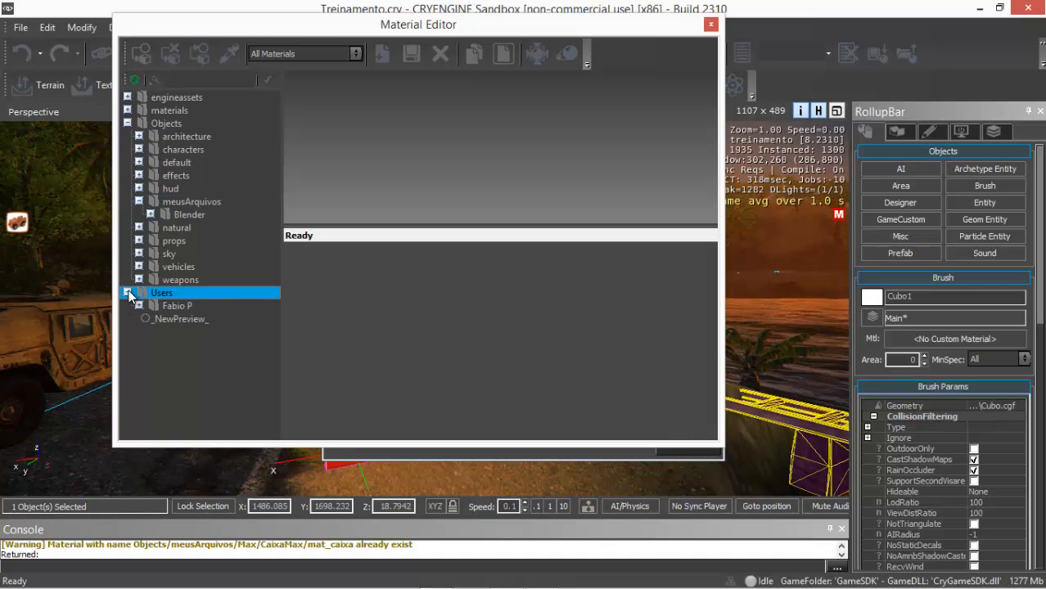
left_click(139, 304)
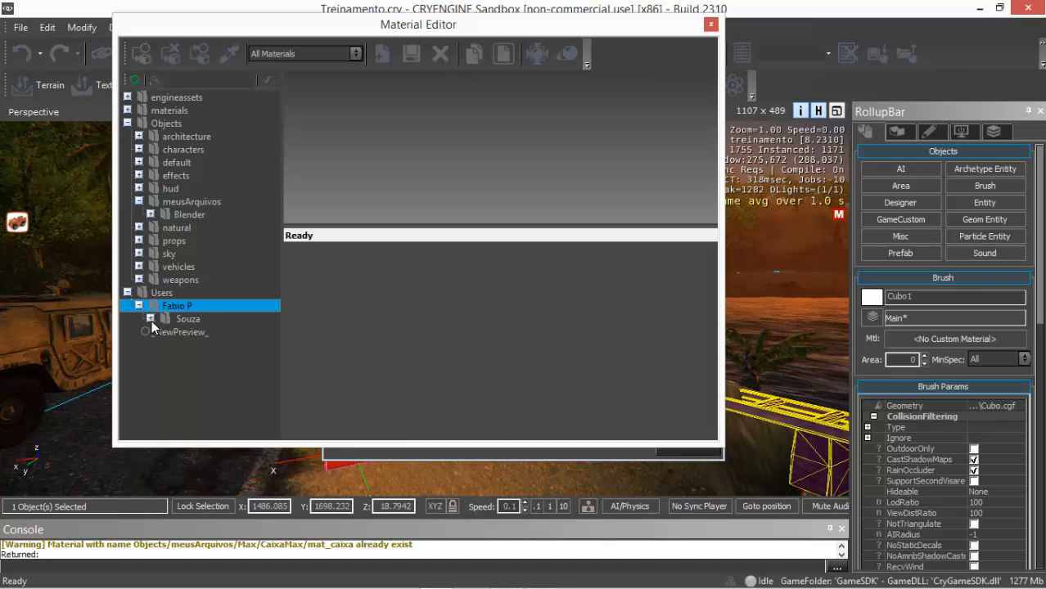
left_click(151, 318)
left_click(161, 331)
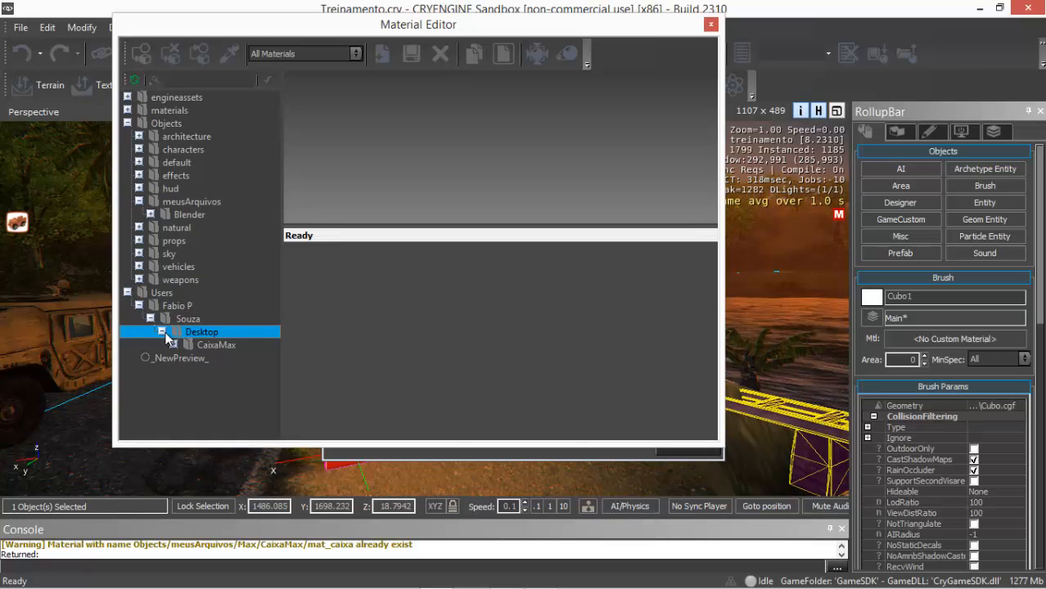
left_click(173, 346)
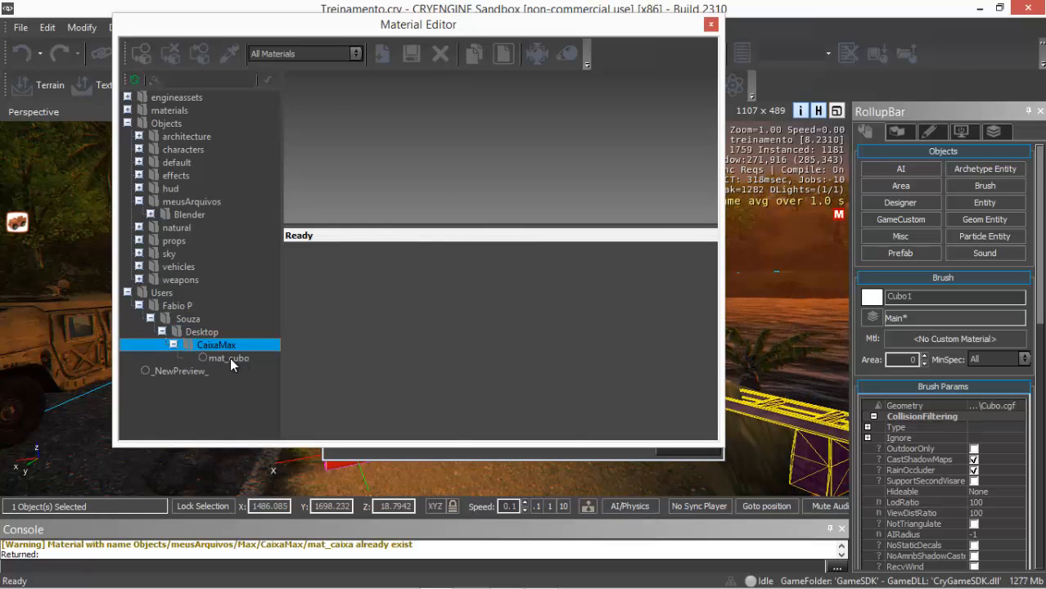
left_click(230, 359)
left_click(211, 346)
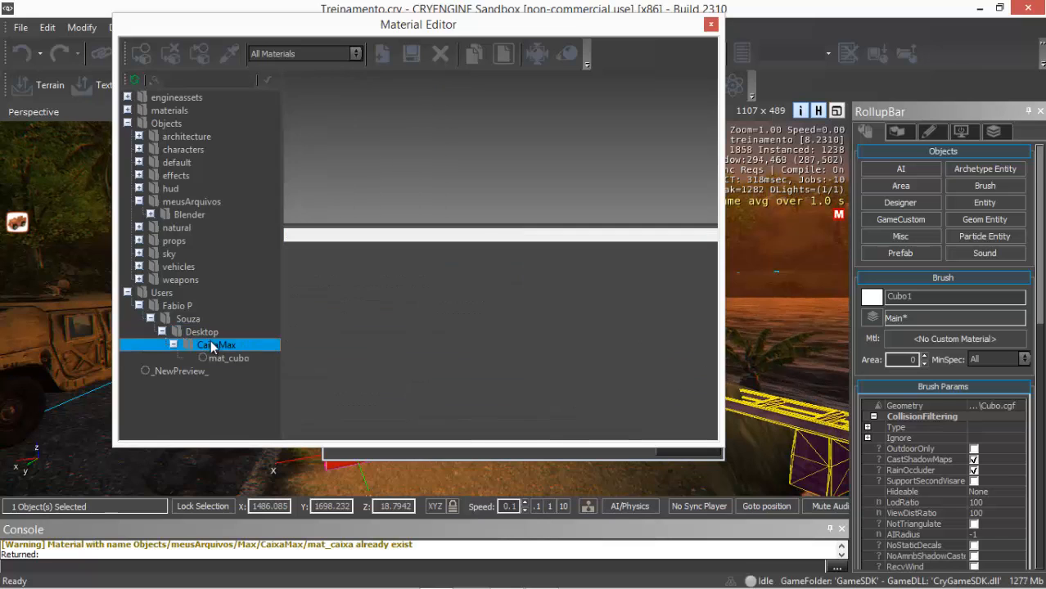
double_click(198, 205)
left_click(237, 344)
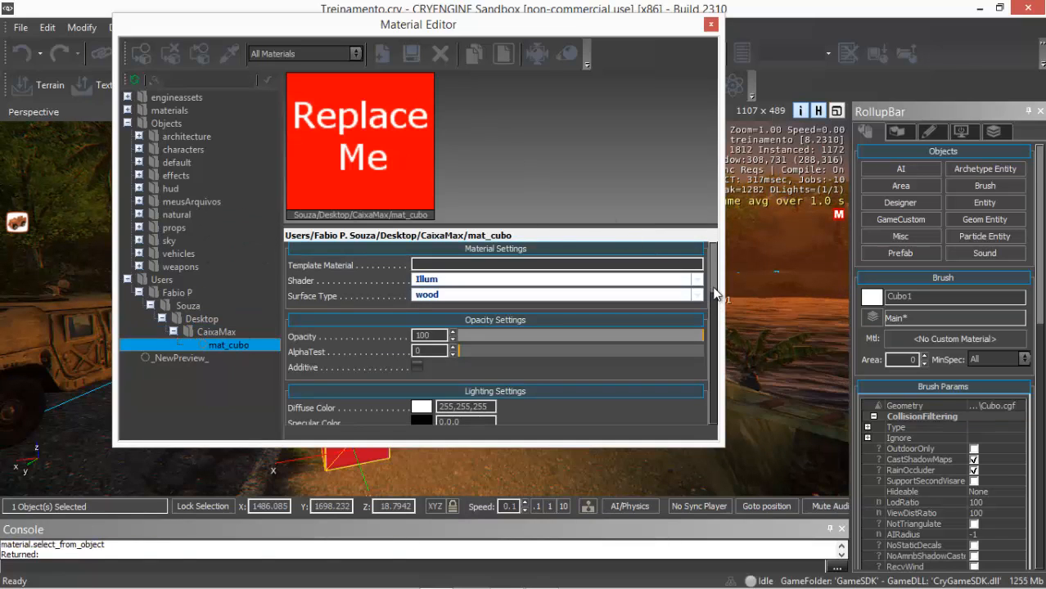
Load cubo_dif.dds from Objects/meusArquivos/Max/CaixaMax as the Diffuse texture map of mat_cubo
left_click_drag(714, 295, 709, 326)
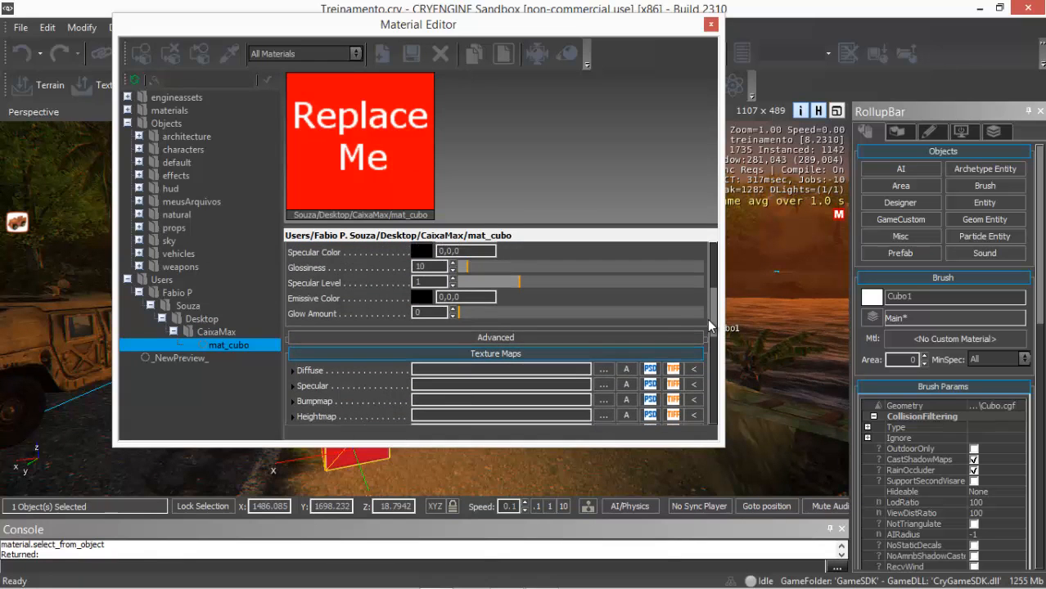
left_click(605, 370)
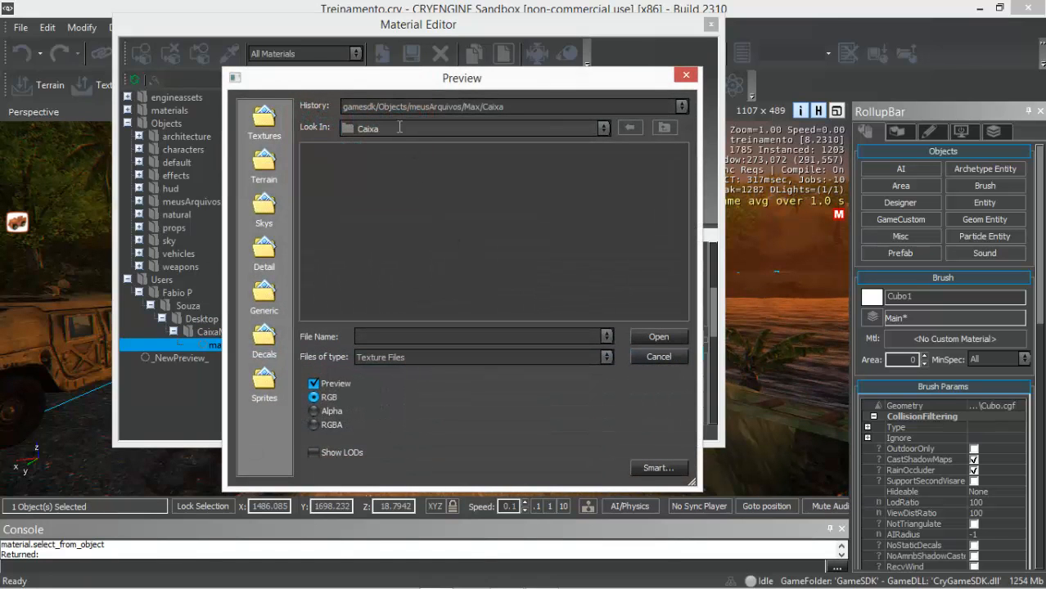
left_click(606, 129)
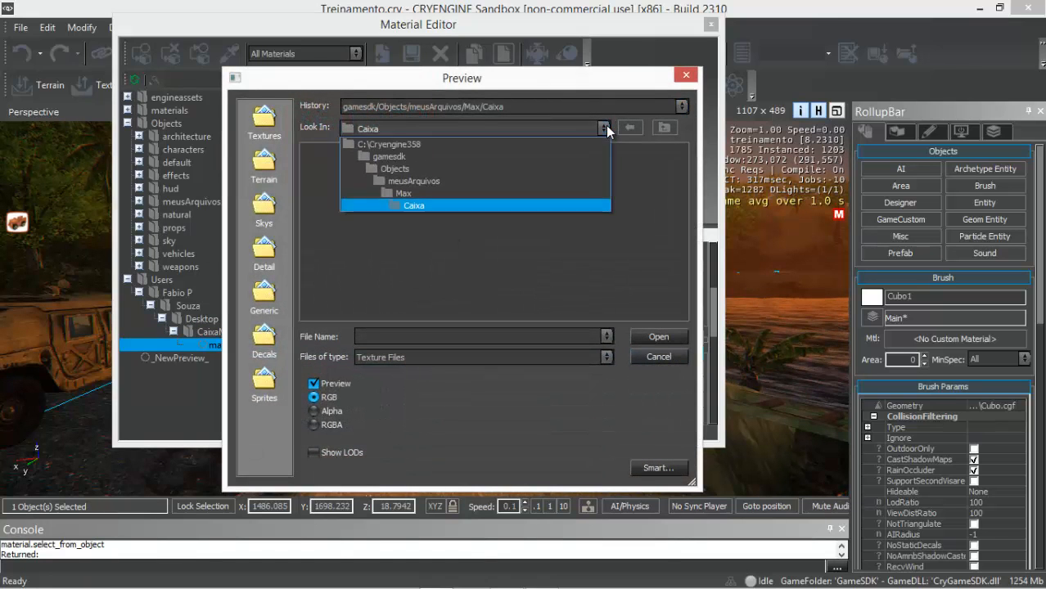
left_click(403, 194)
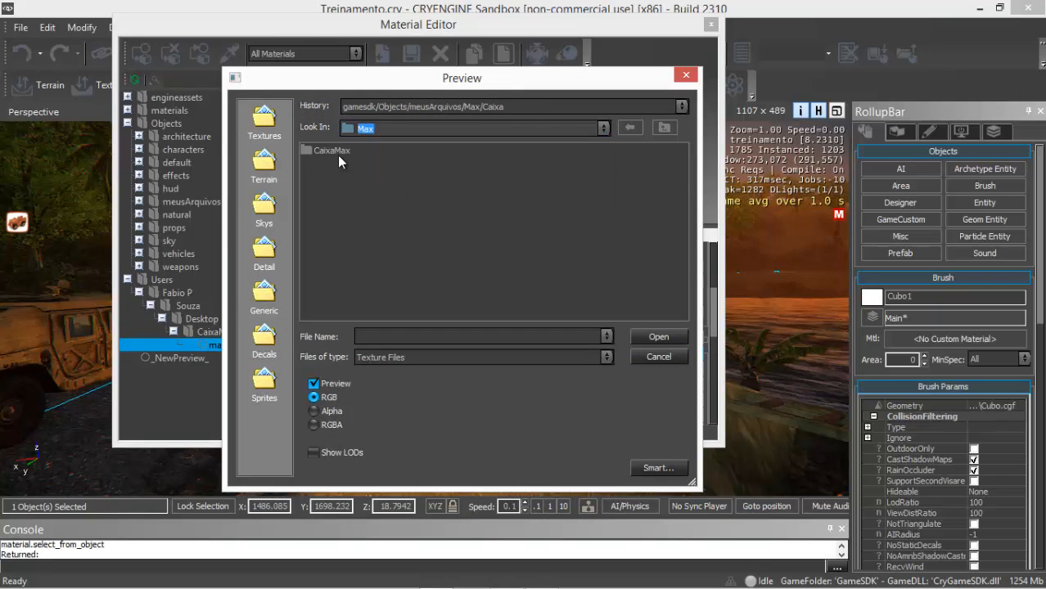
left_click(603, 129)
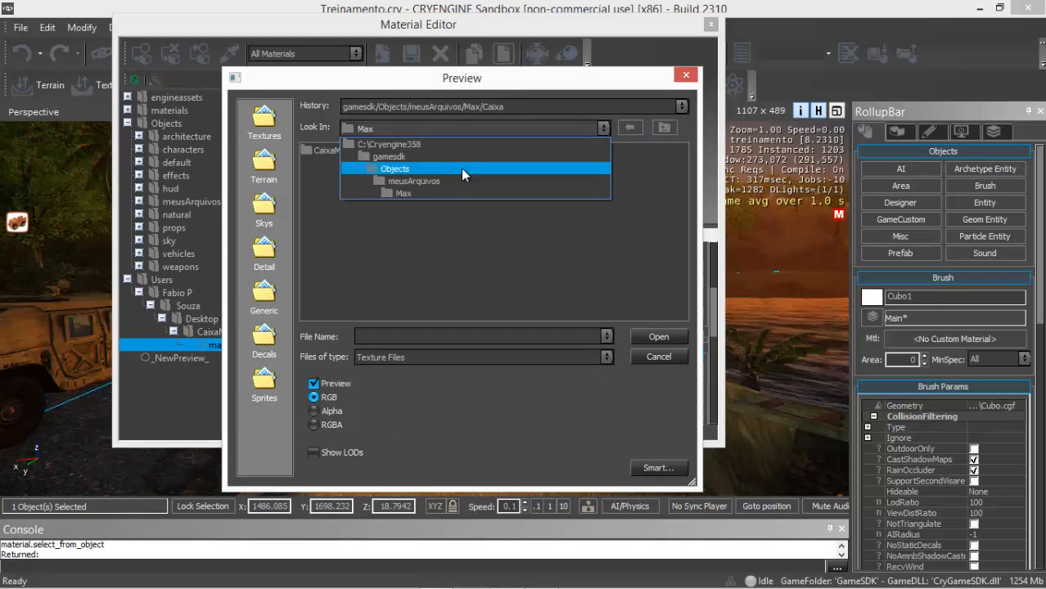
left_click(435, 185)
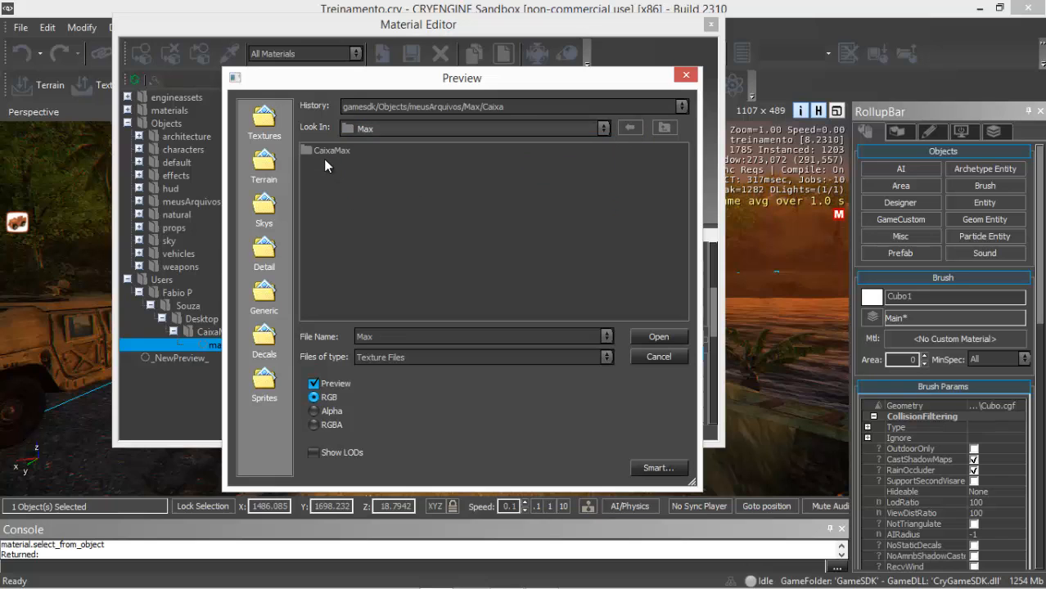
double_click(326, 151)
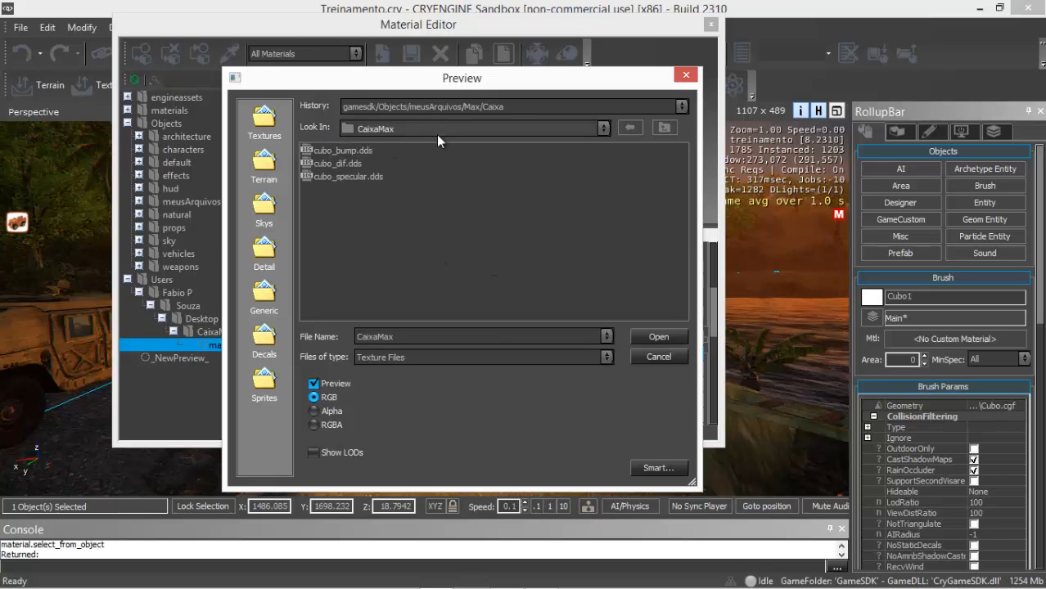
left_click(344, 164)
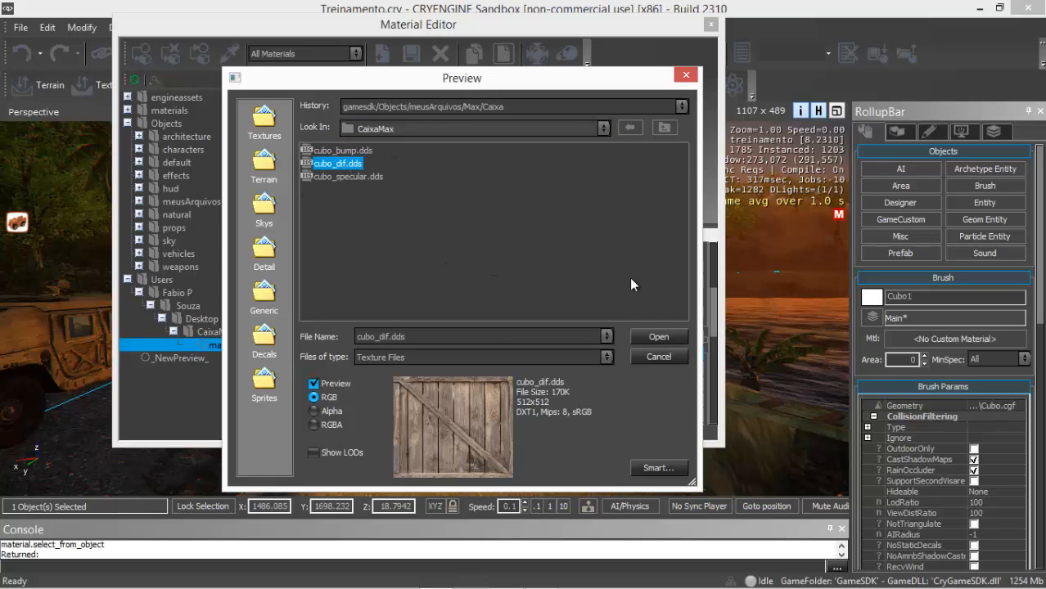
left_click(658, 337)
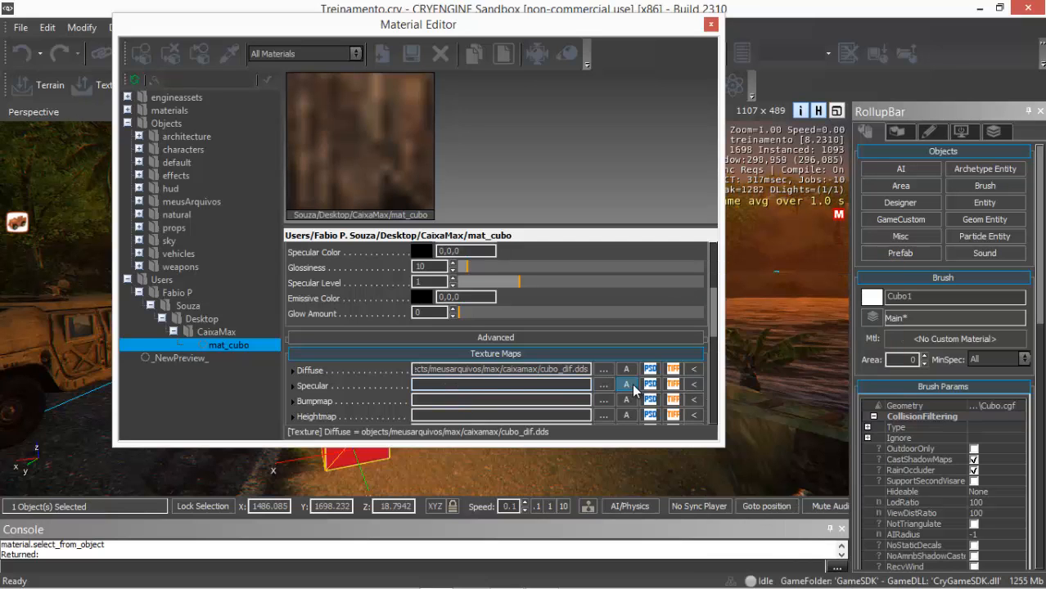
Load cubo_specular.dds as the Specular map and cubo_bump.dds as the Bumpmap of mat_cubo
left_click(603, 384)
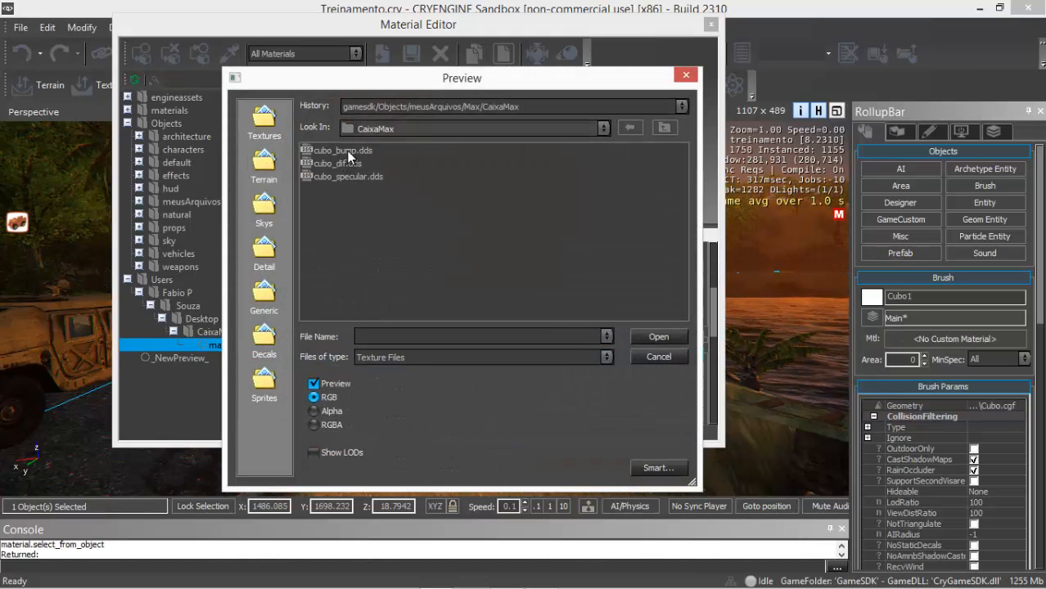
double_click(346, 176)
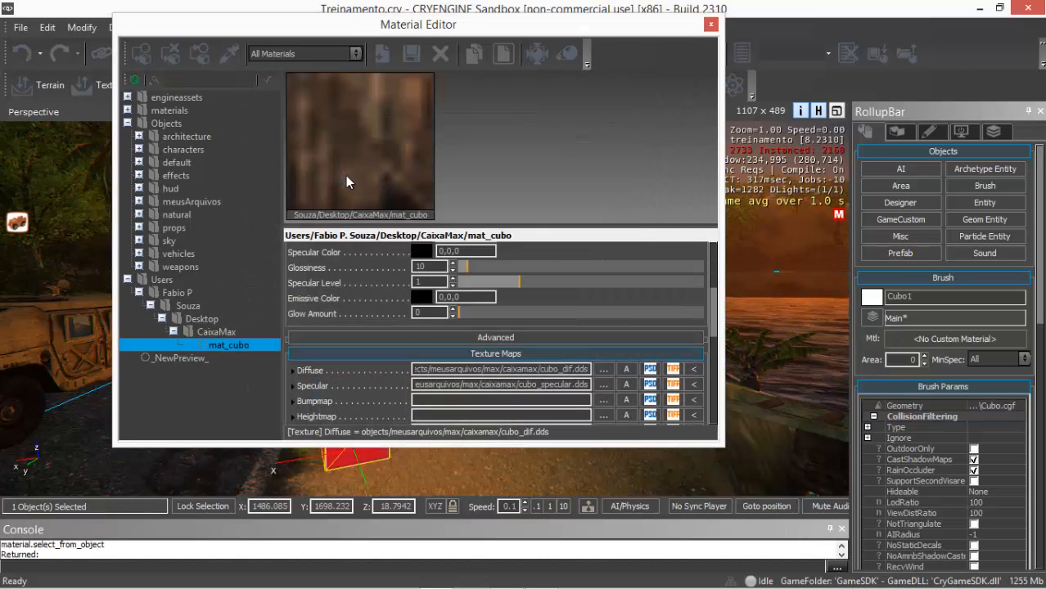
left_click(603, 400)
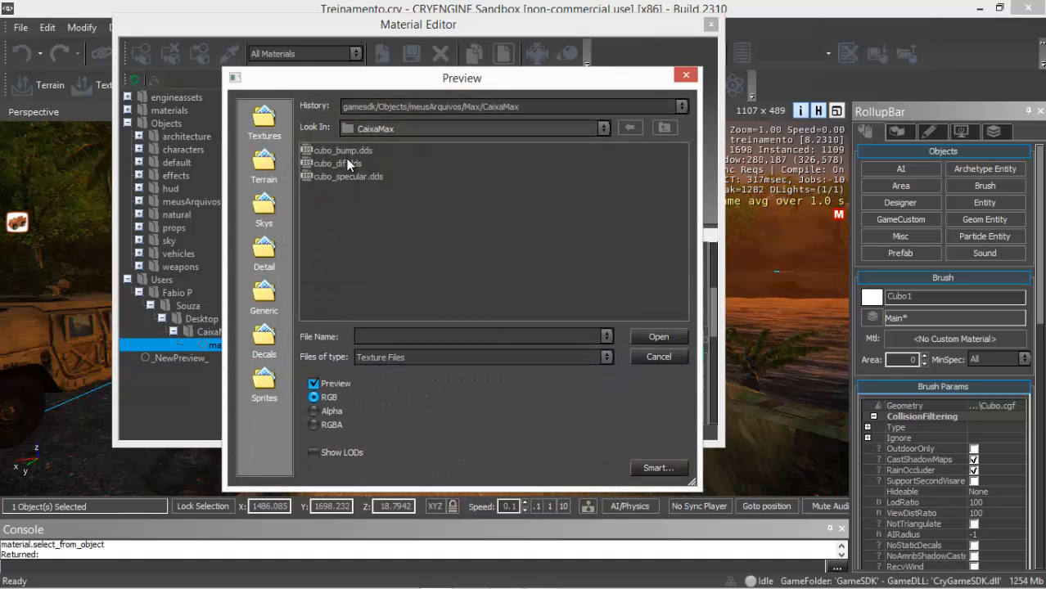
left_click(362, 151)
left_click(674, 339)
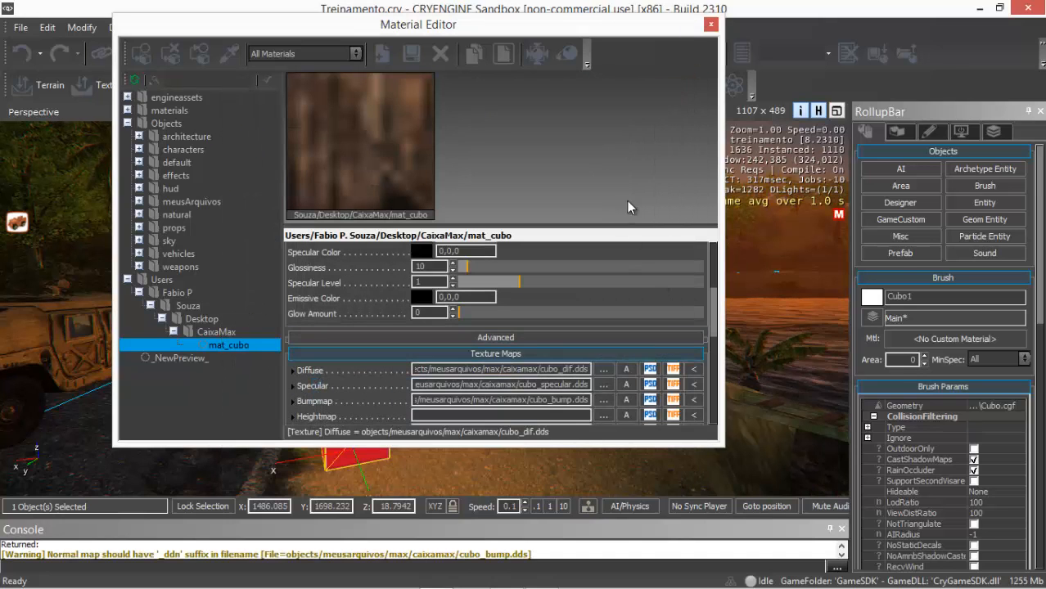
Assign the mat_cubo material to the selected cube and close the Material Editor
mouse_move(463, 396)
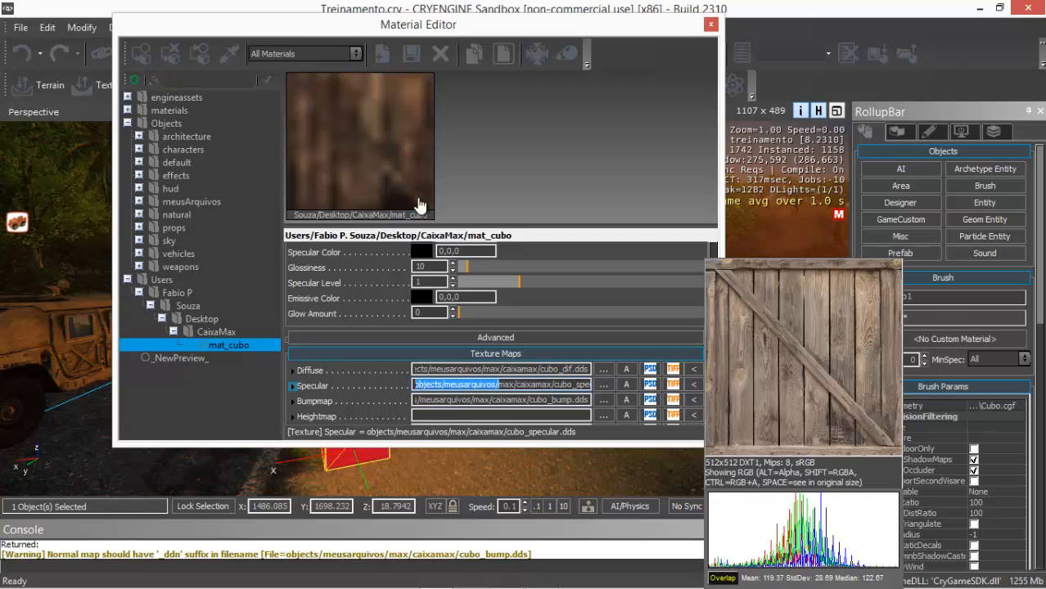
right_click(215, 347)
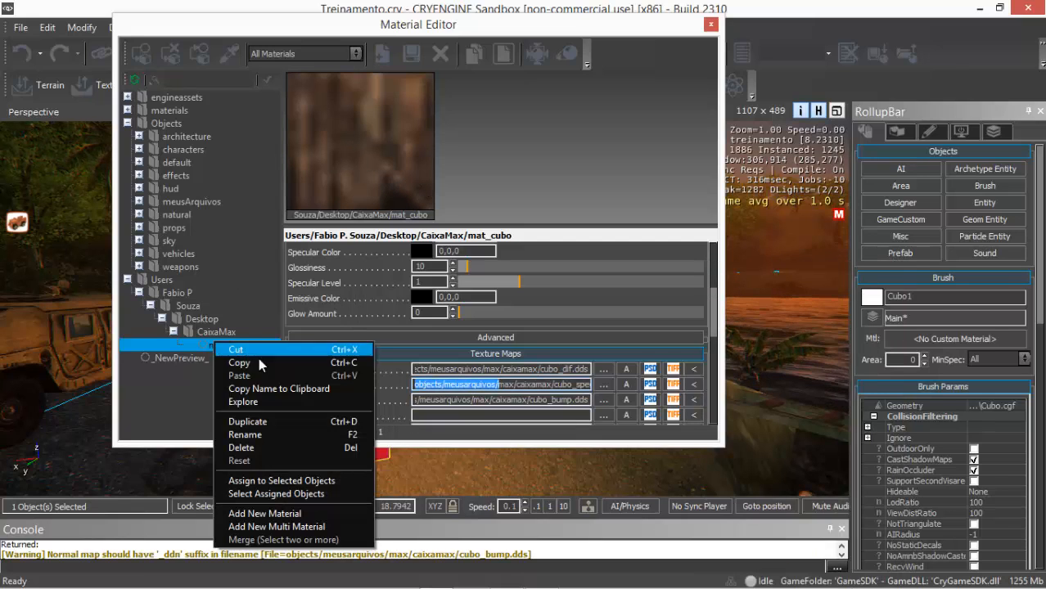
left_click(270, 481)
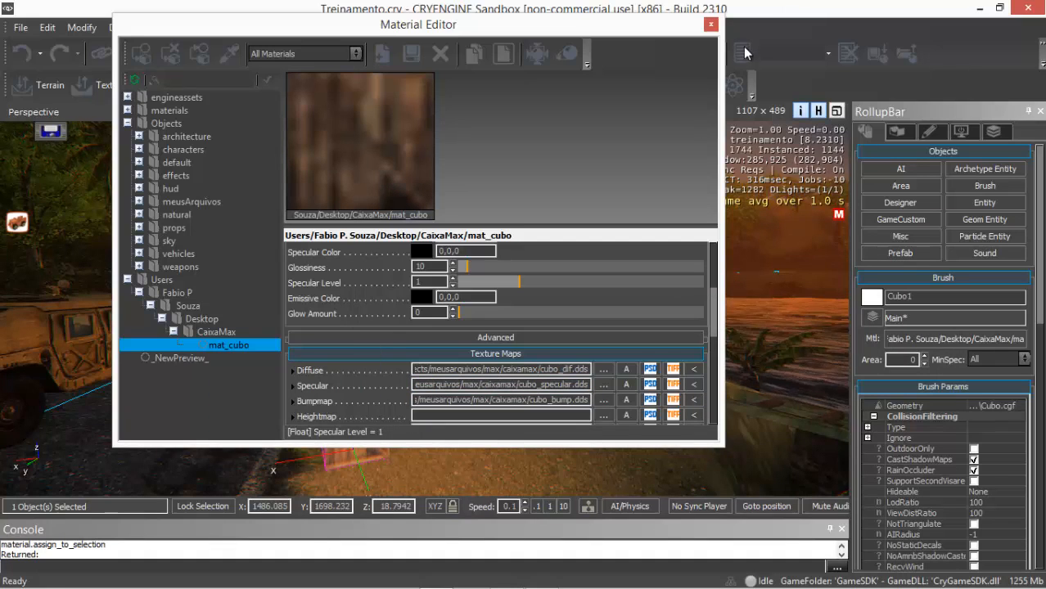
left_click(711, 24)
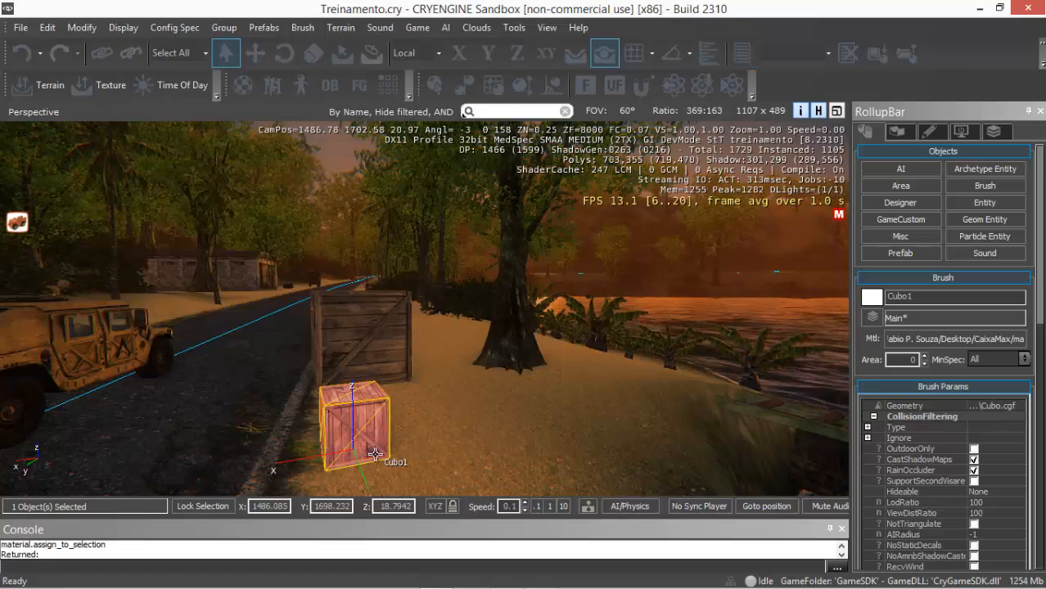
Examine the crate up close and check the shader and surface type of its mat_cubo material in the Material Editor
scroll(415, 431, "up", 2)
mouse_move(415, 430)
middle_mouse_down()
mouse_move(403, 446)
mouse_move(419, 427)
middle_mouse_up()
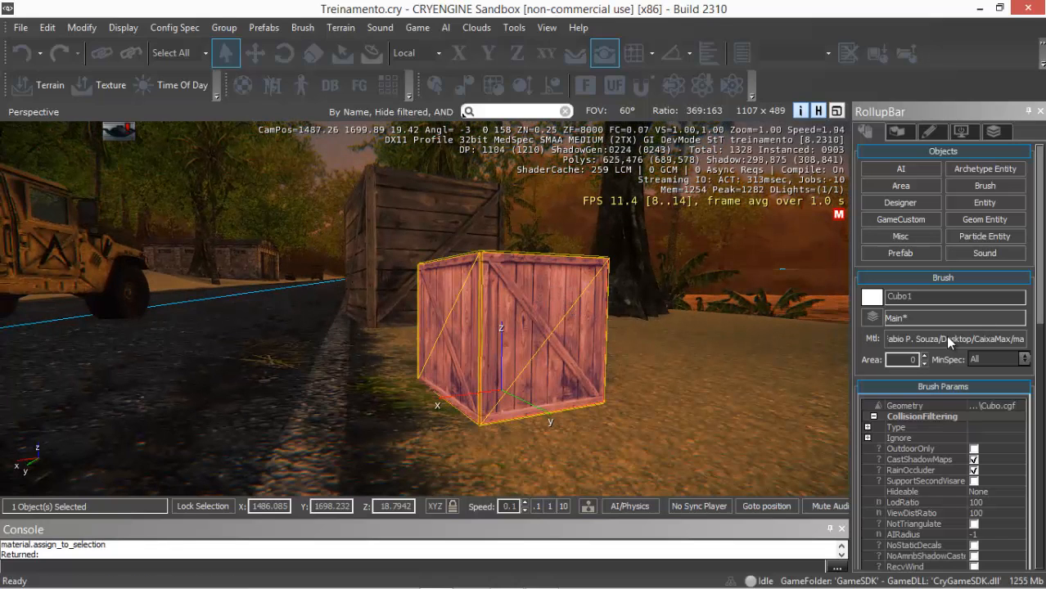
left_click(947, 338)
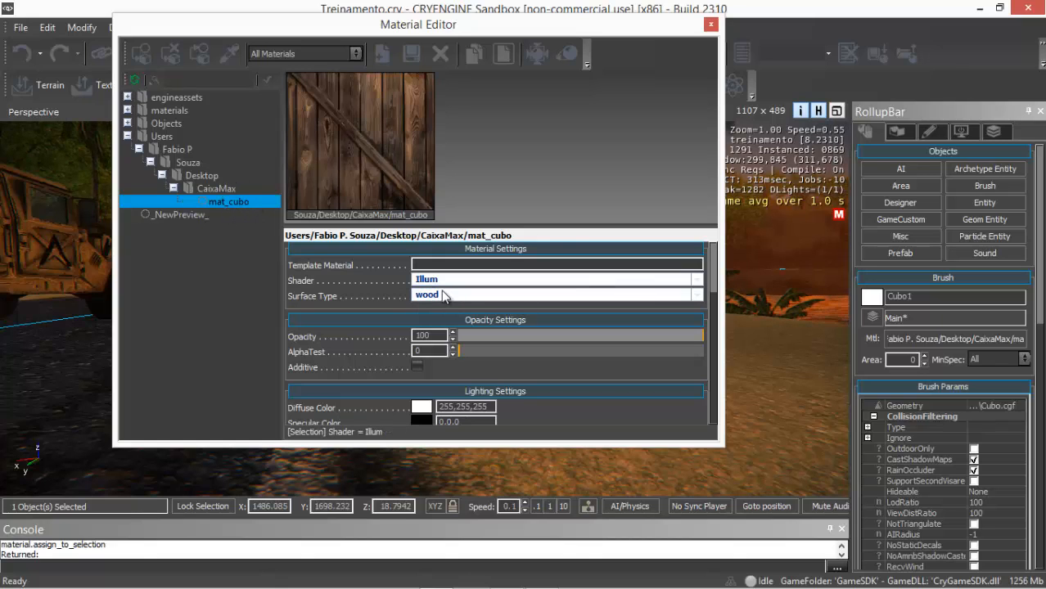
left_click(710, 26)
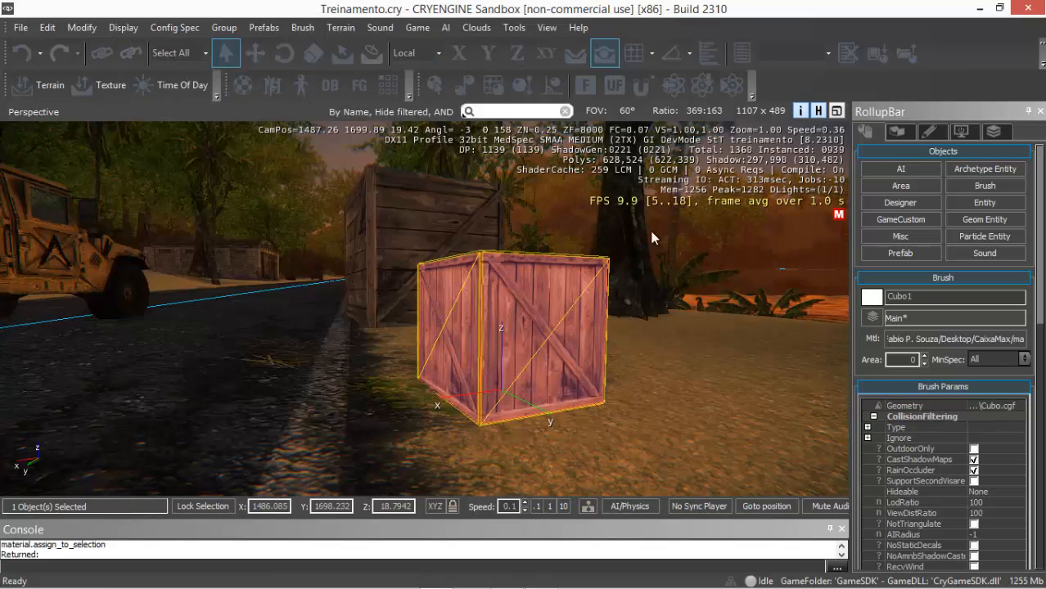
Test the level in game mode by walking around the crate and firing, and return to editing
key("w")
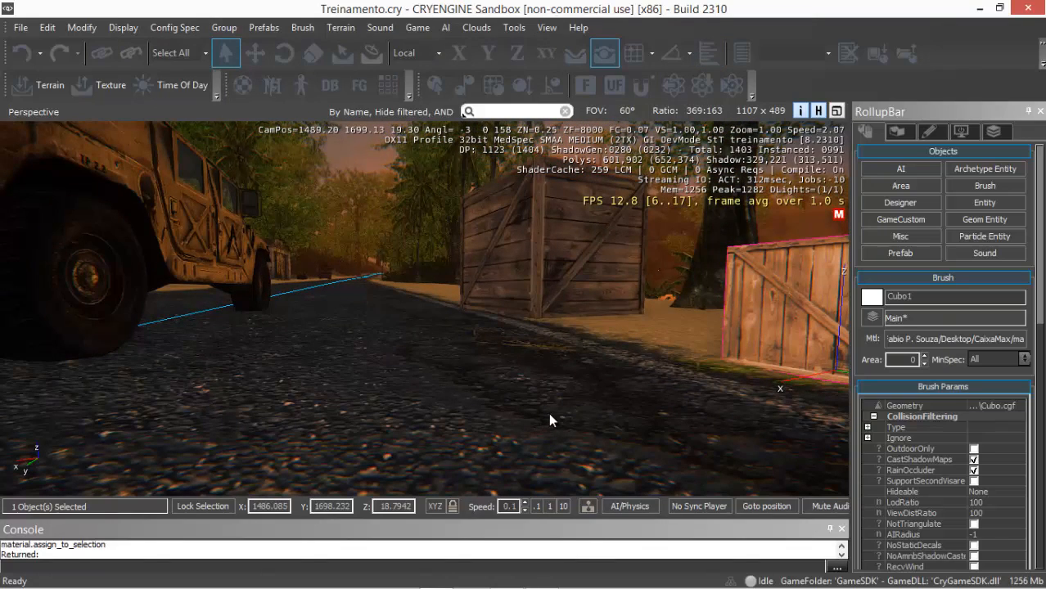
key("ctrl+g")
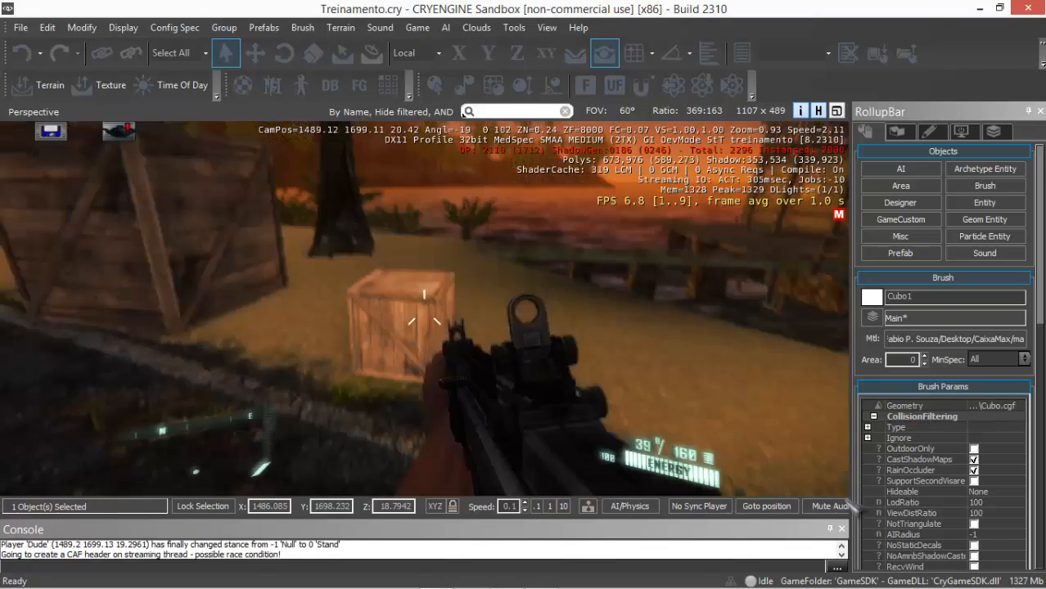
key("w")
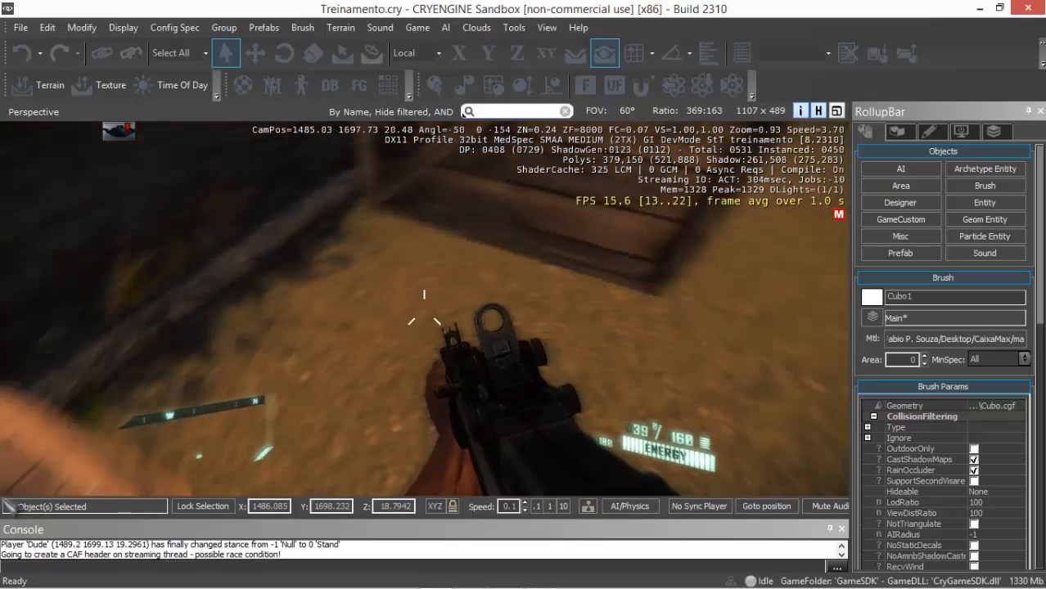
left_click(424, 311)
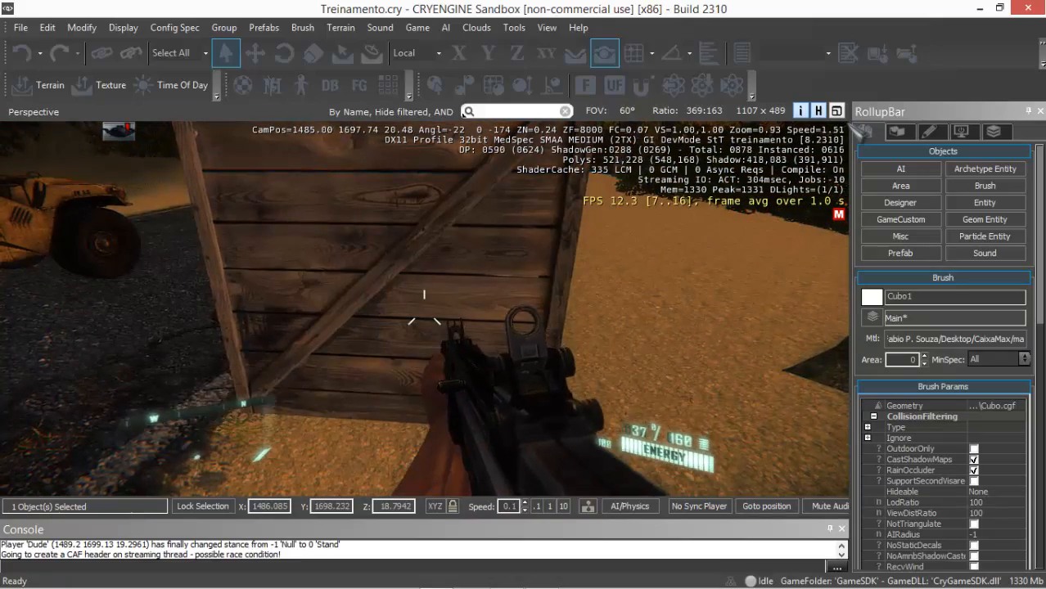
key("Escape")
Scale the textured crate uniformly on all three axes to about 3.39
right_click_drag(546, 364, 366, 295)
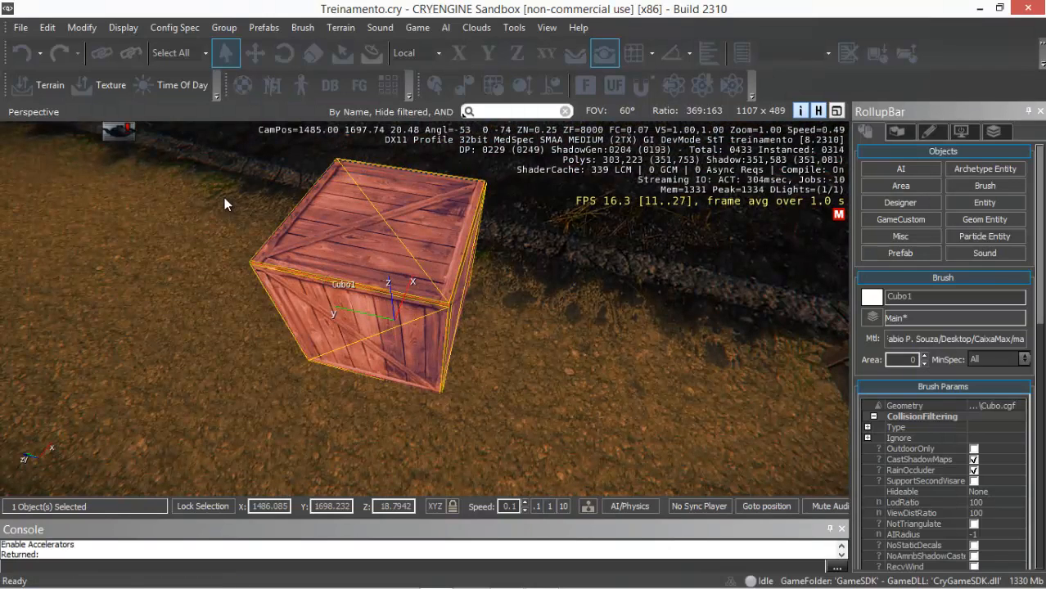
left_click(314, 54)
left_click_drag(394, 319, 481, 330)
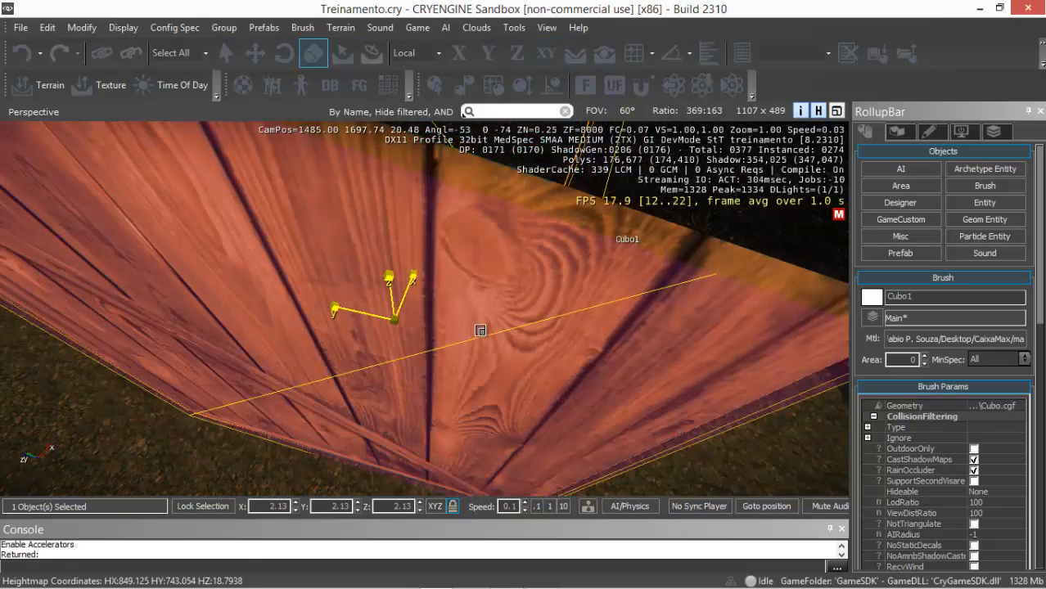
scroll(480, 332, "down", 6)
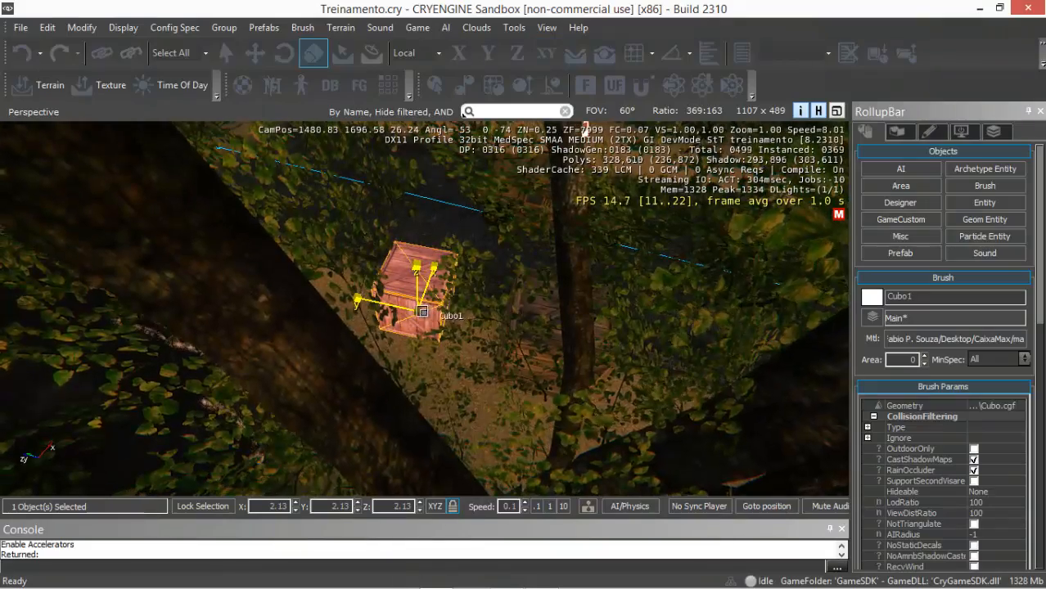
left_click_drag(438, 307, 497, 311)
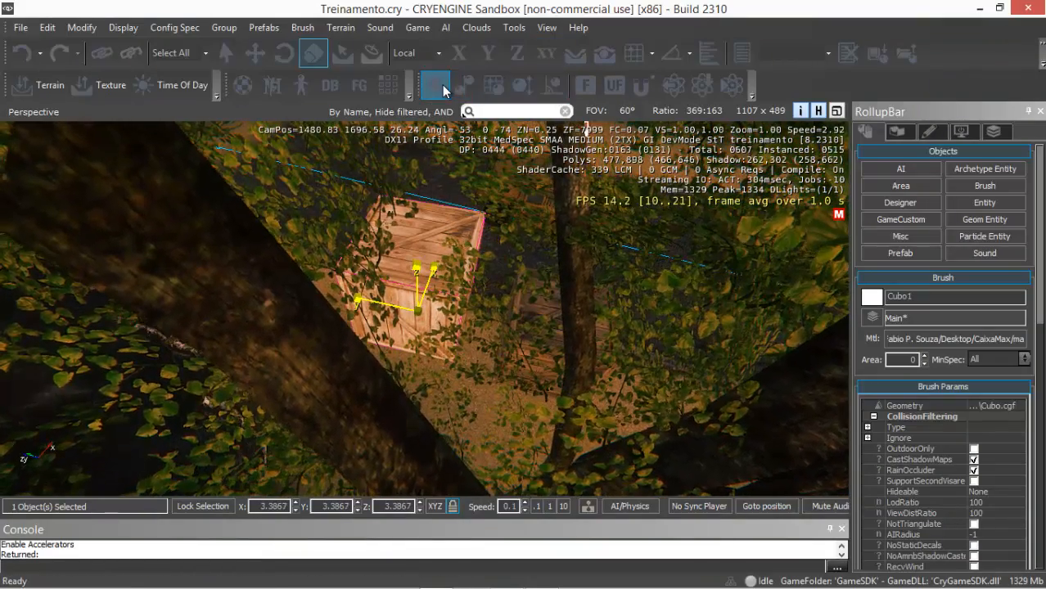
left_click(441, 86)
Play the level in game mode, walk around the enlarged crate and shoot it to check its collision and wood surface, and exit
mouse_move(444, 370)
middle_mouse_down()
mouse_move(423, 381)
mouse_move(455, 380)
middle_mouse_up()
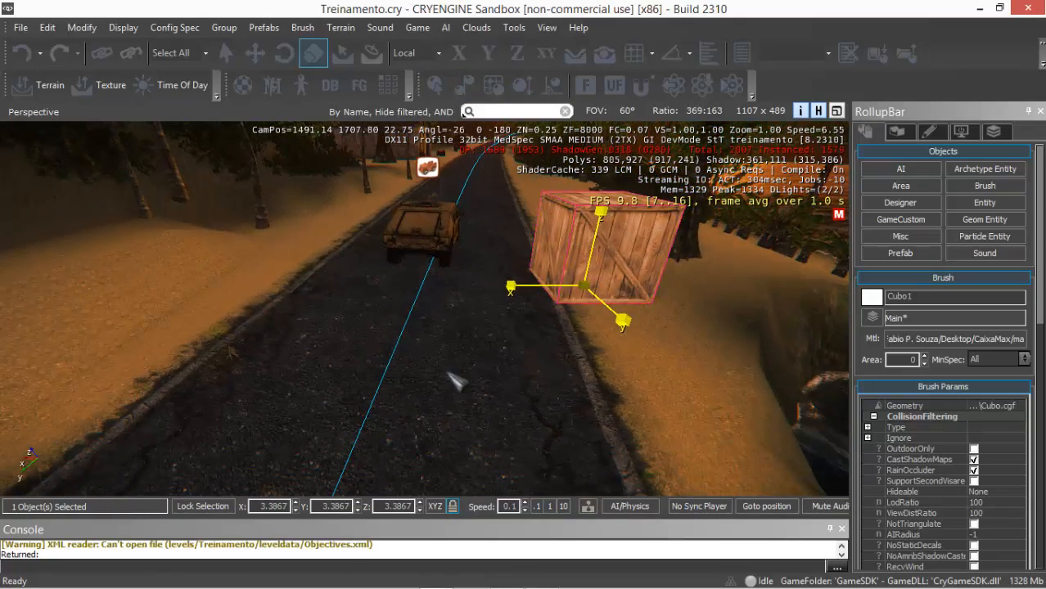
key("ctrl+g")
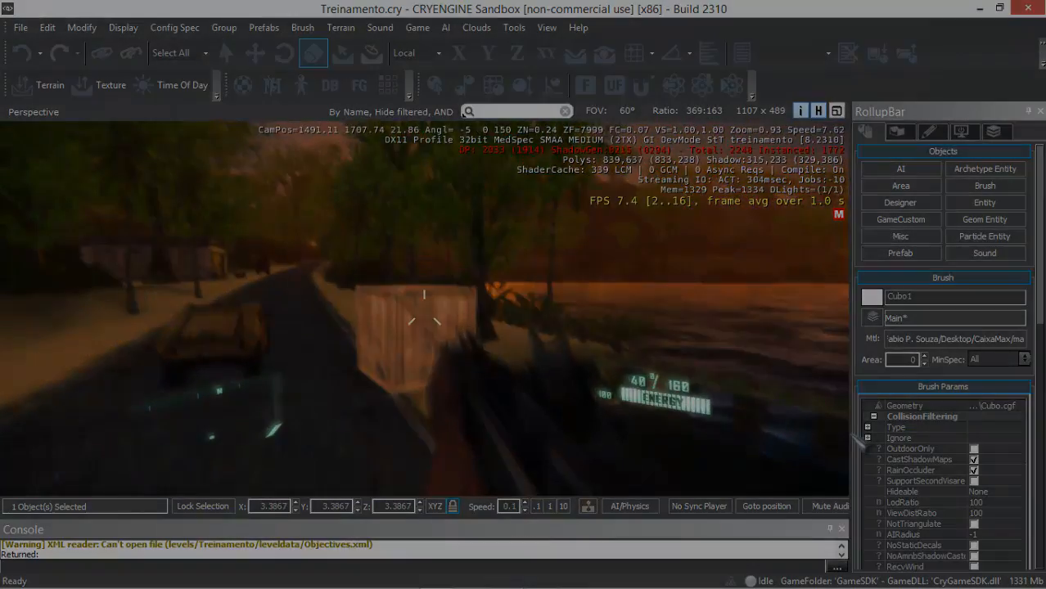
key("ctrl+g")
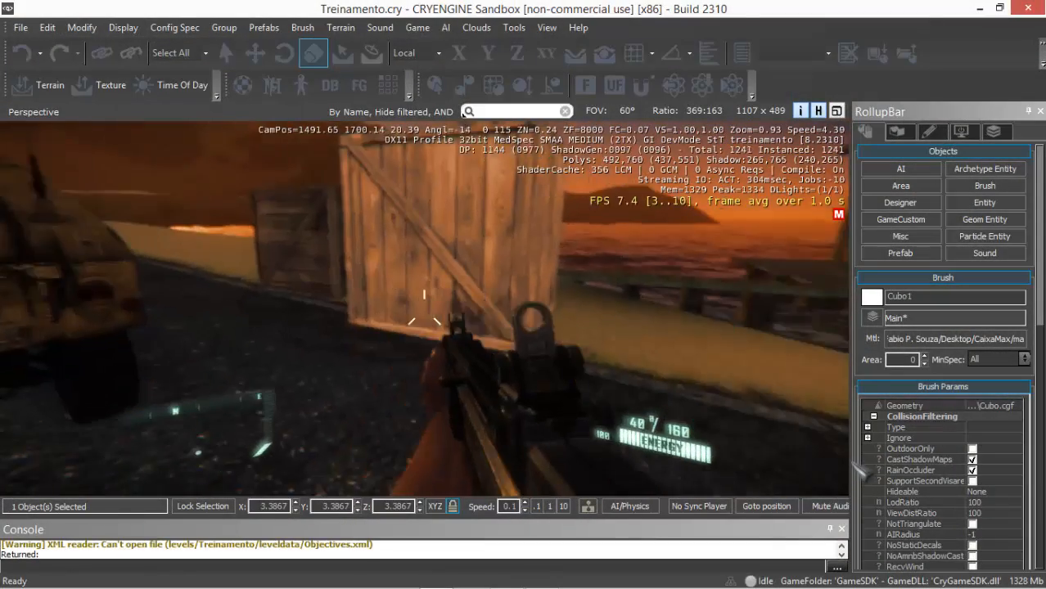
left_click(851, 448)
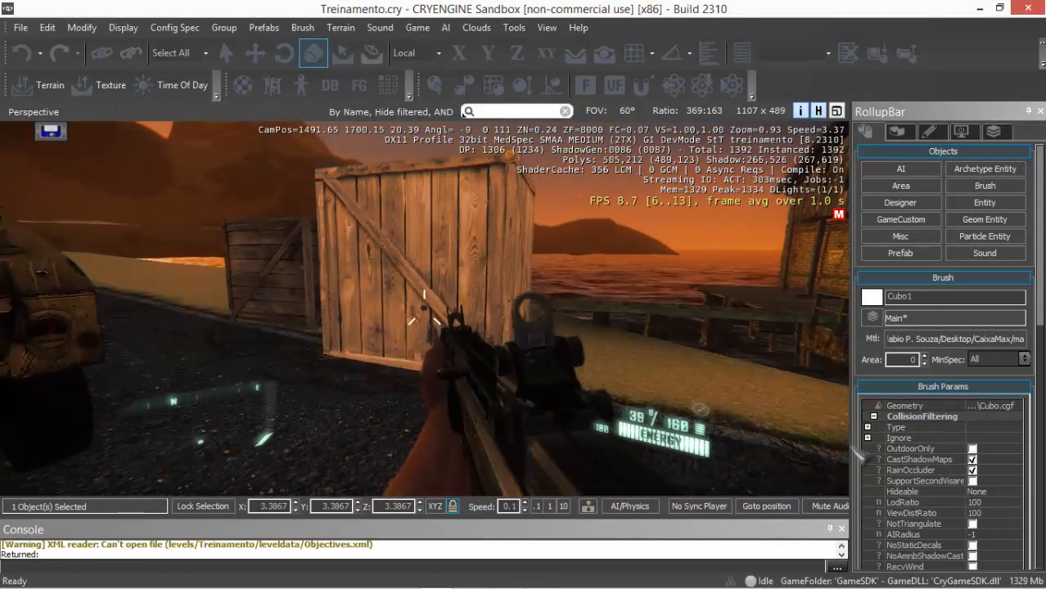
key("w")
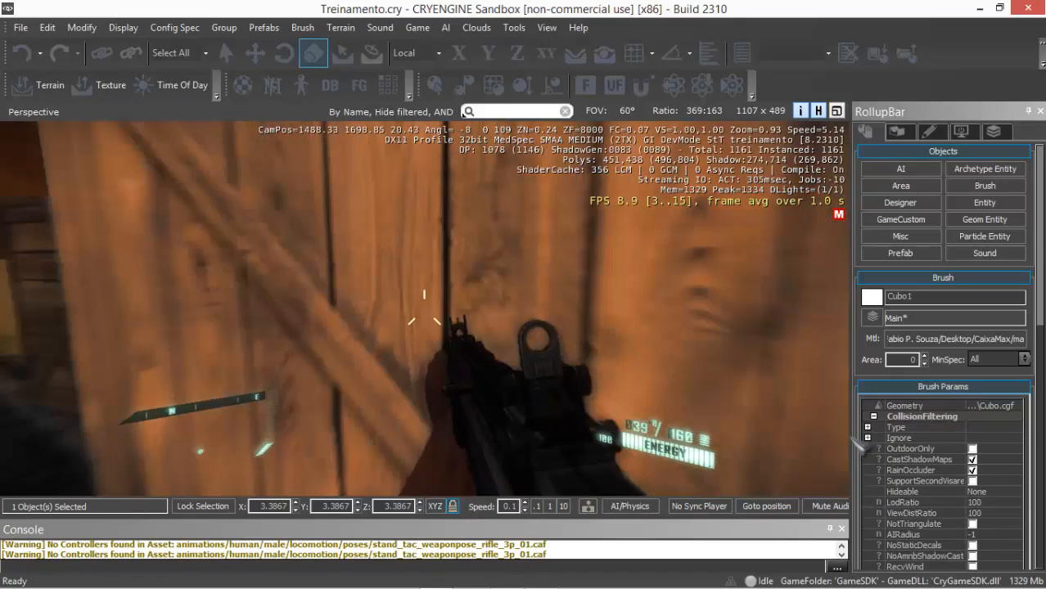
key("a")
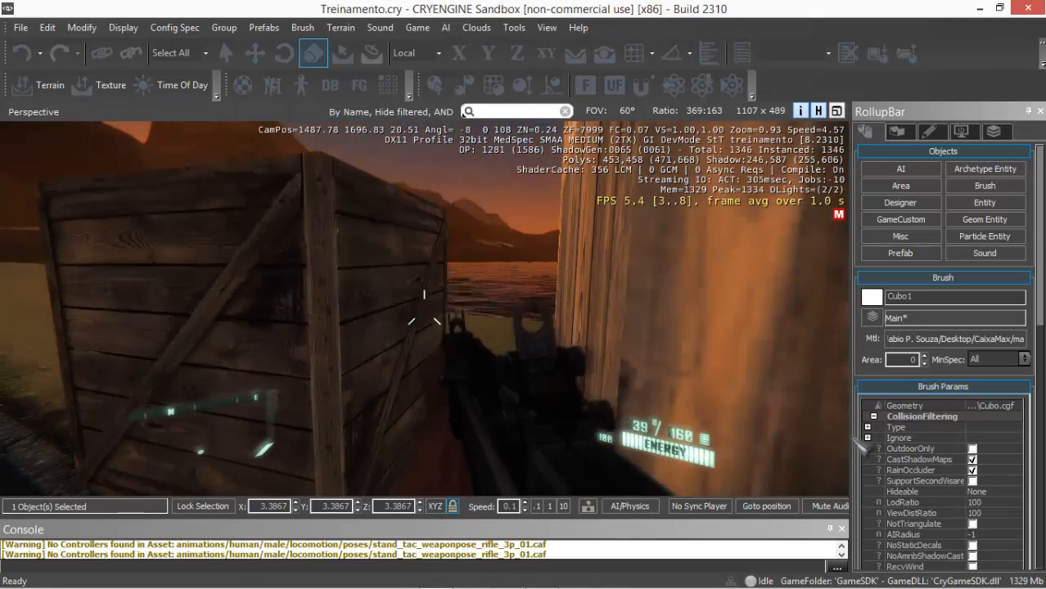
key("d")
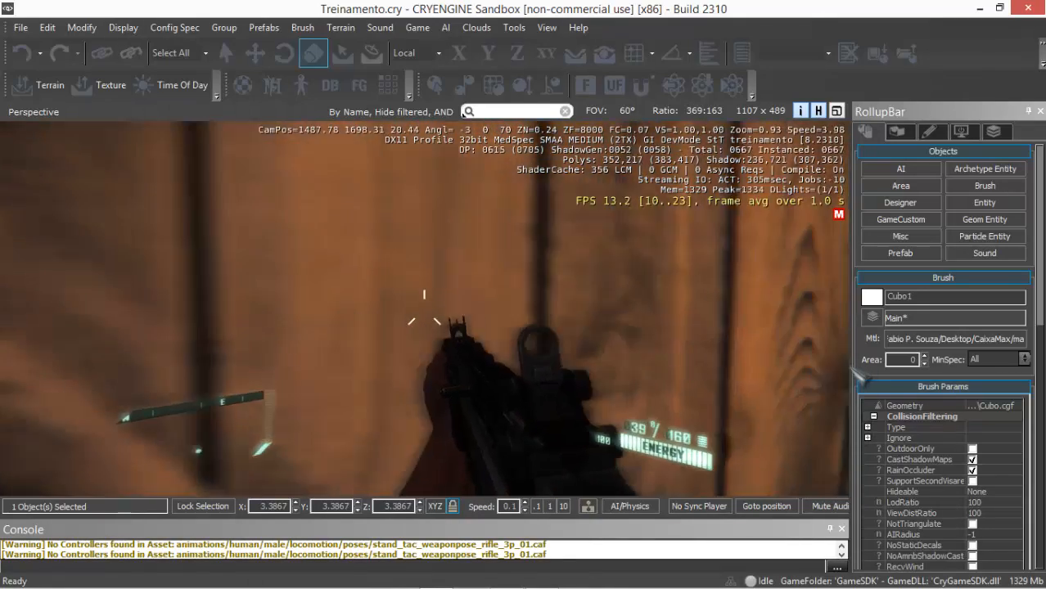
key("s")
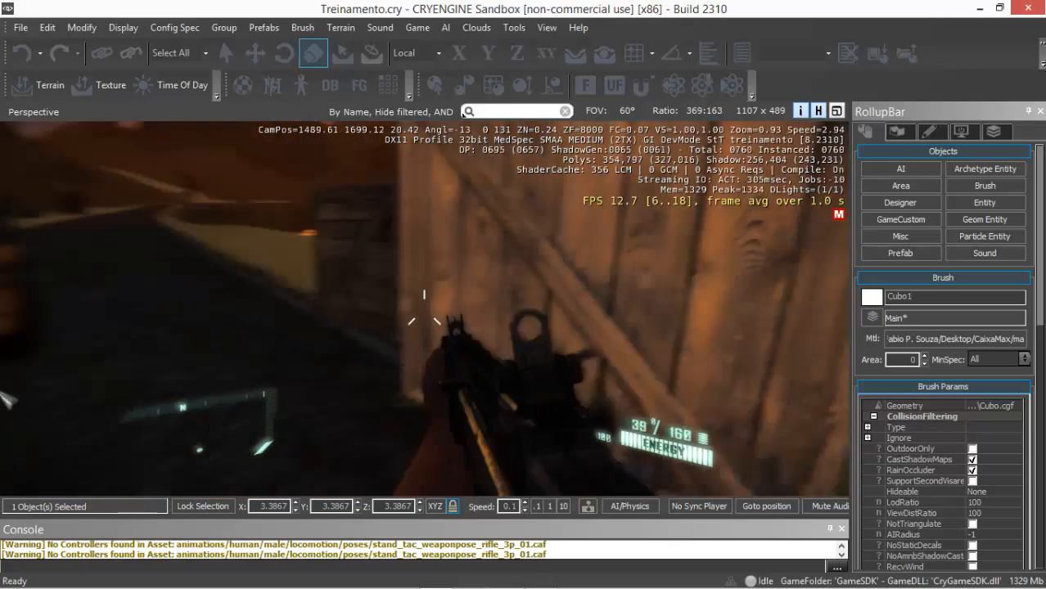
key("w")
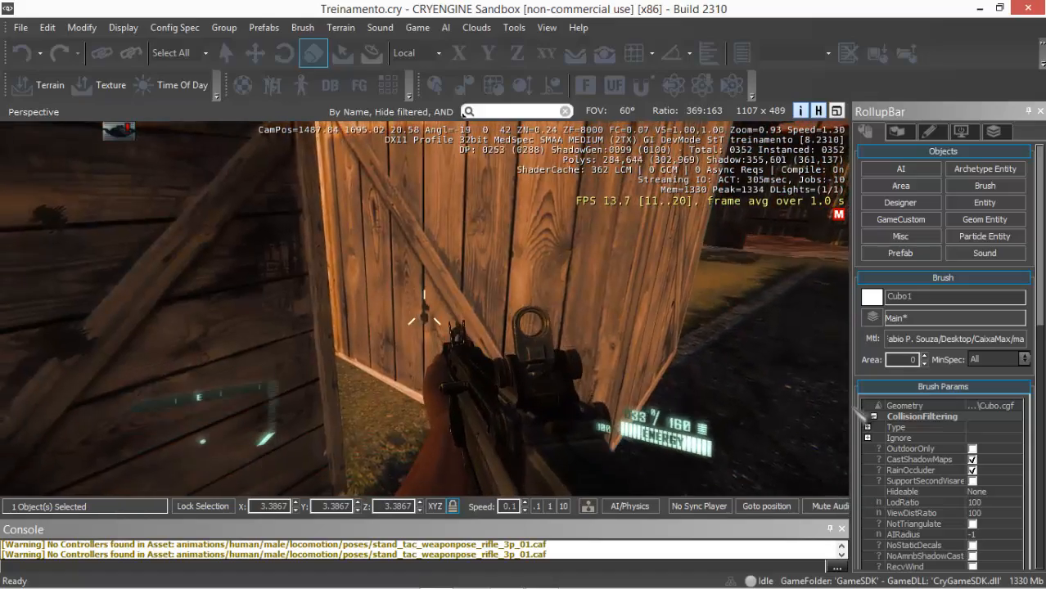
key("w")
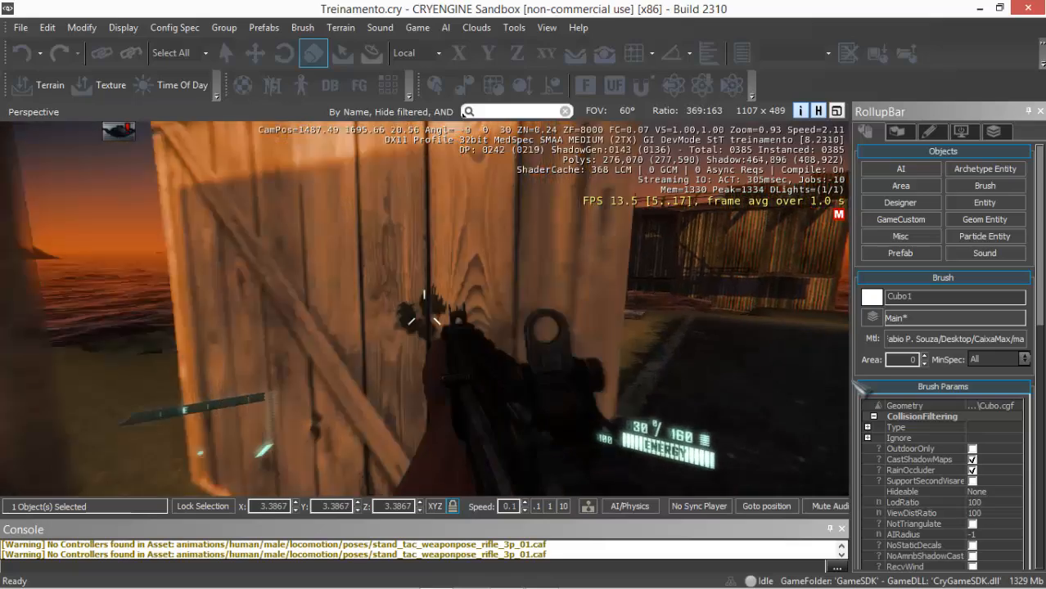
key("w")
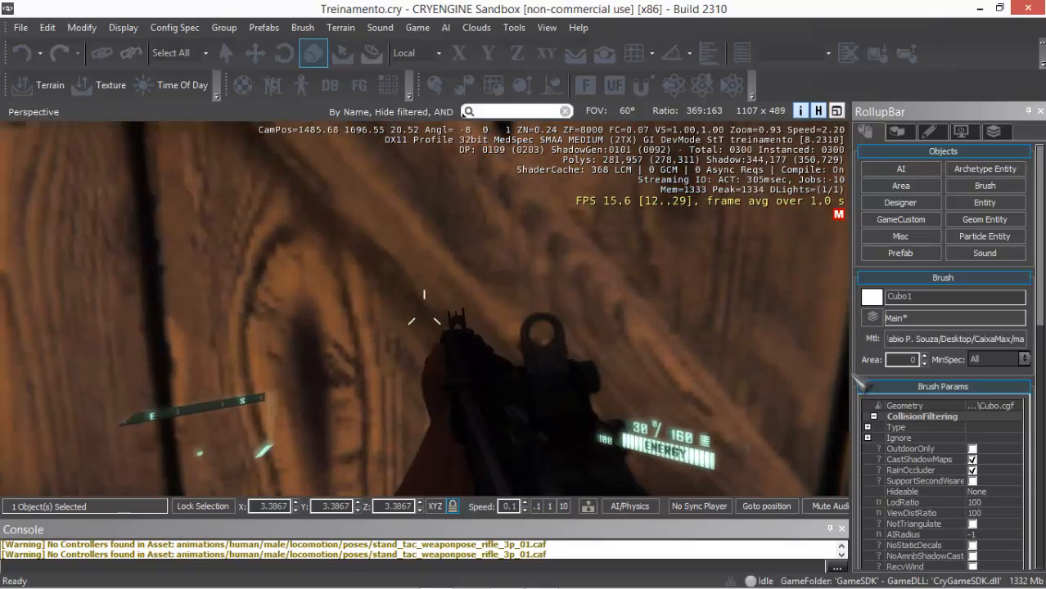
key("Escape")
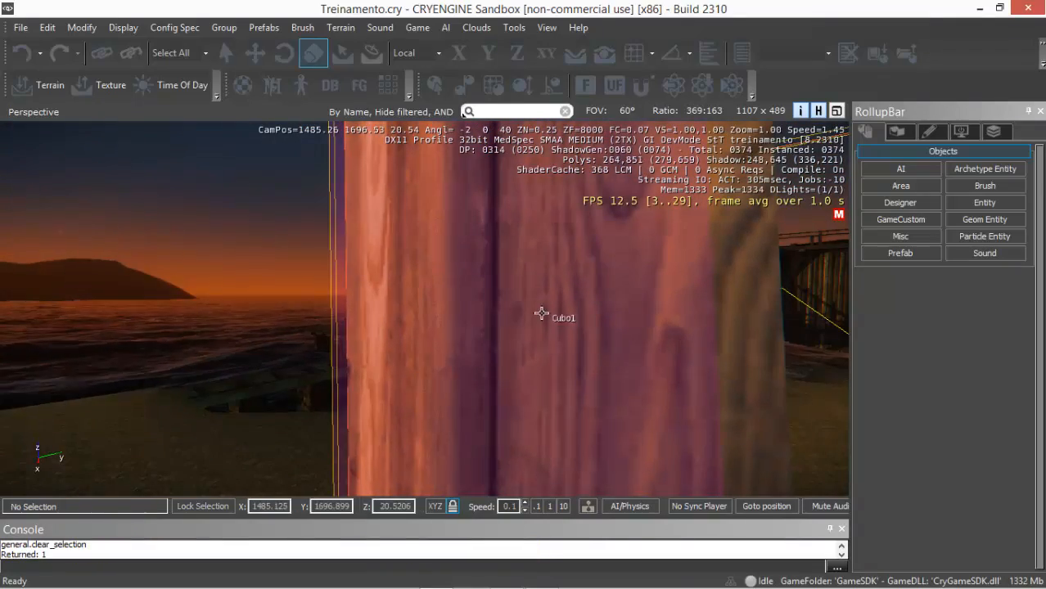
Select the enlarged crate and review the Users folder path of mat_cubo in the Material Editor, and close the editor
scroll(546, 323, "down", 3)
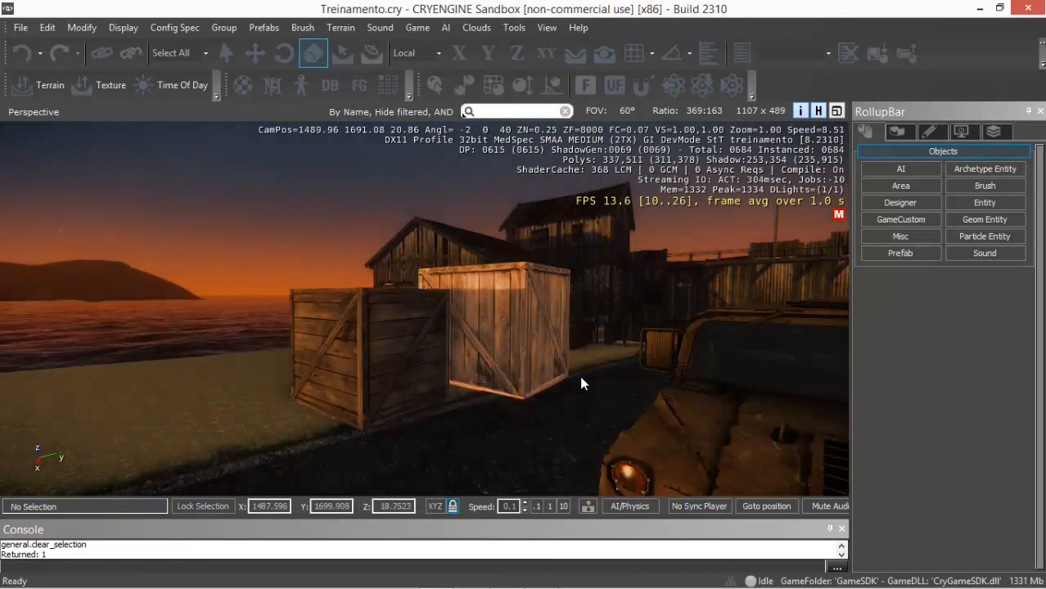
mouse_move(579, 377)
middle_mouse_down()
mouse_move(606, 369)
mouse_move(580, 378)
middle_mouse_up()
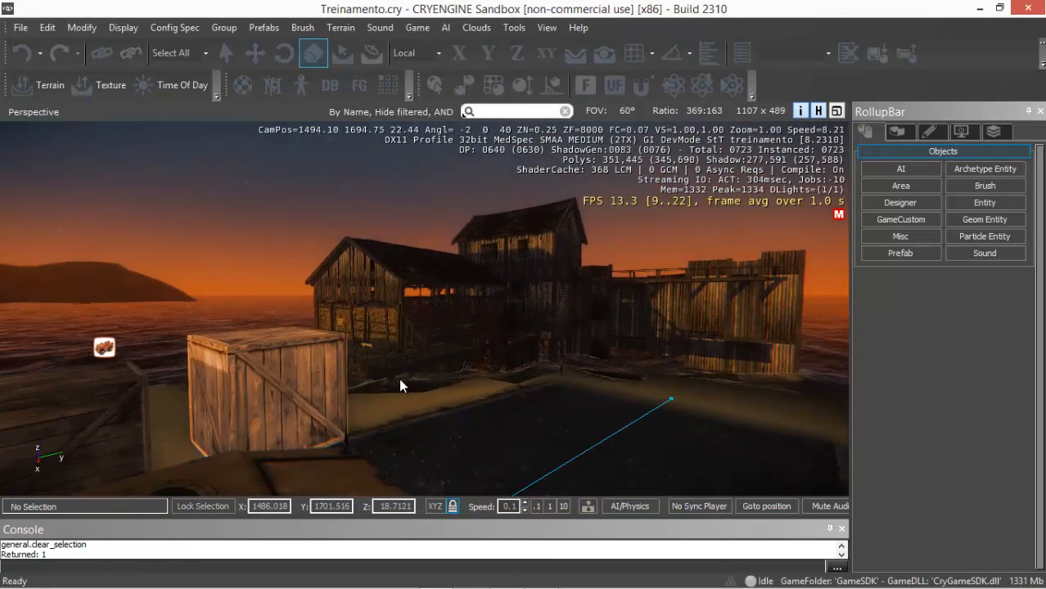
right_click_drag(398, 379, 448, 297)
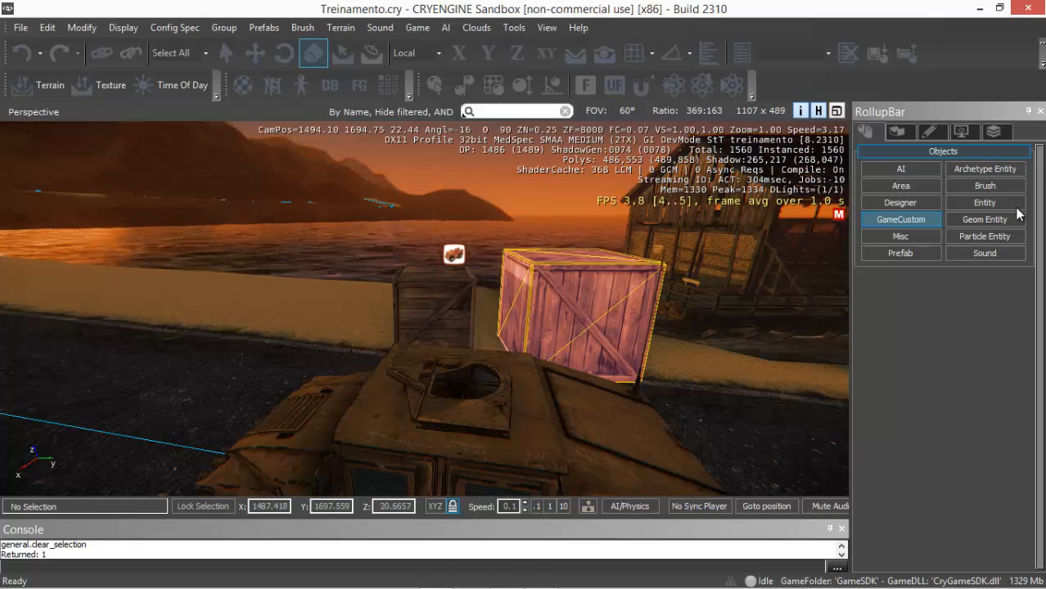
mouse_move(577, 582)
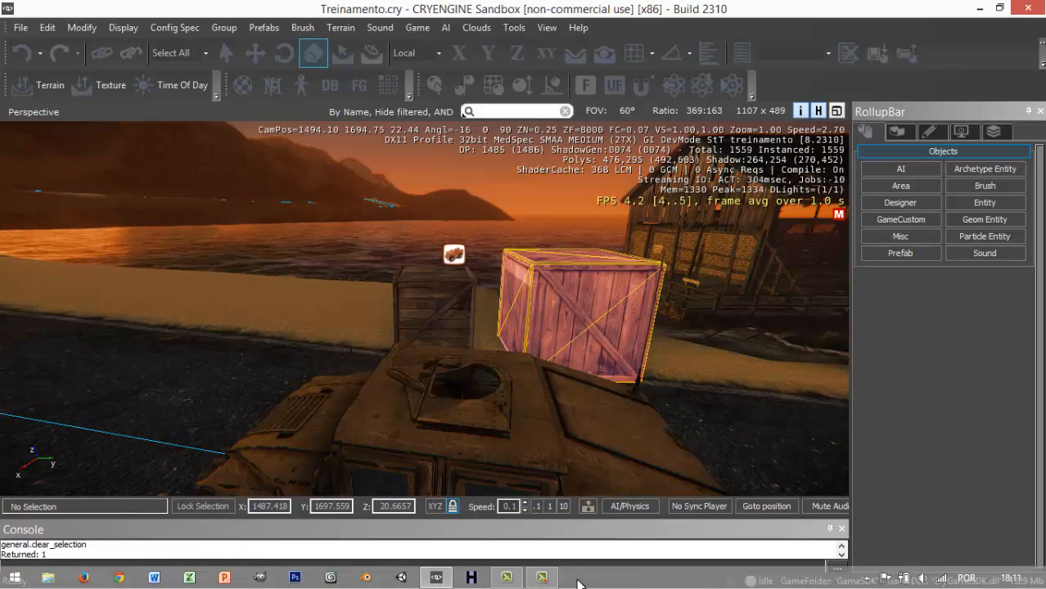
left_click(587, 302)
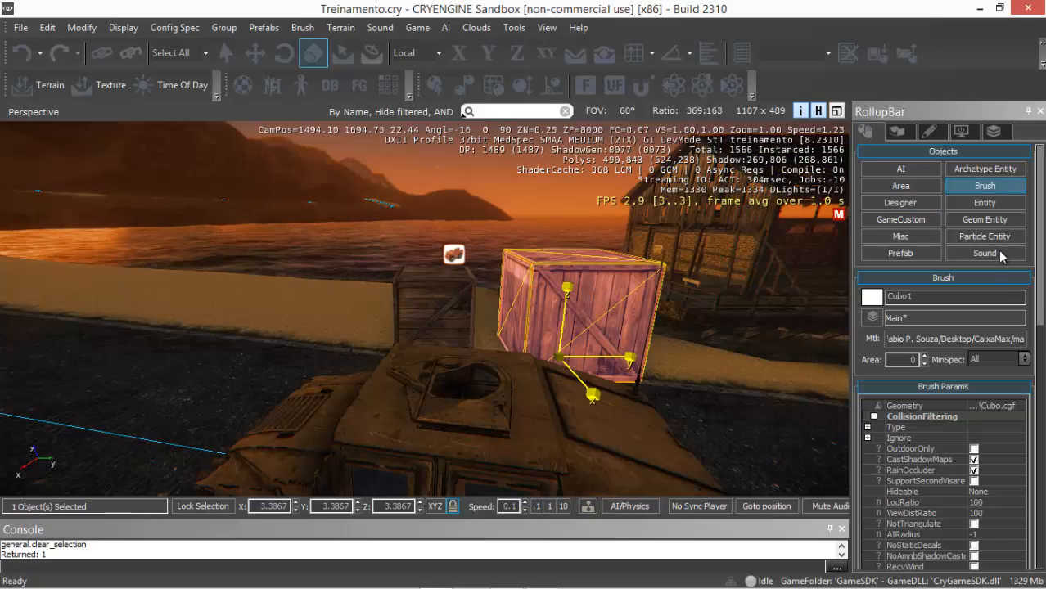
left_click(947, 338)
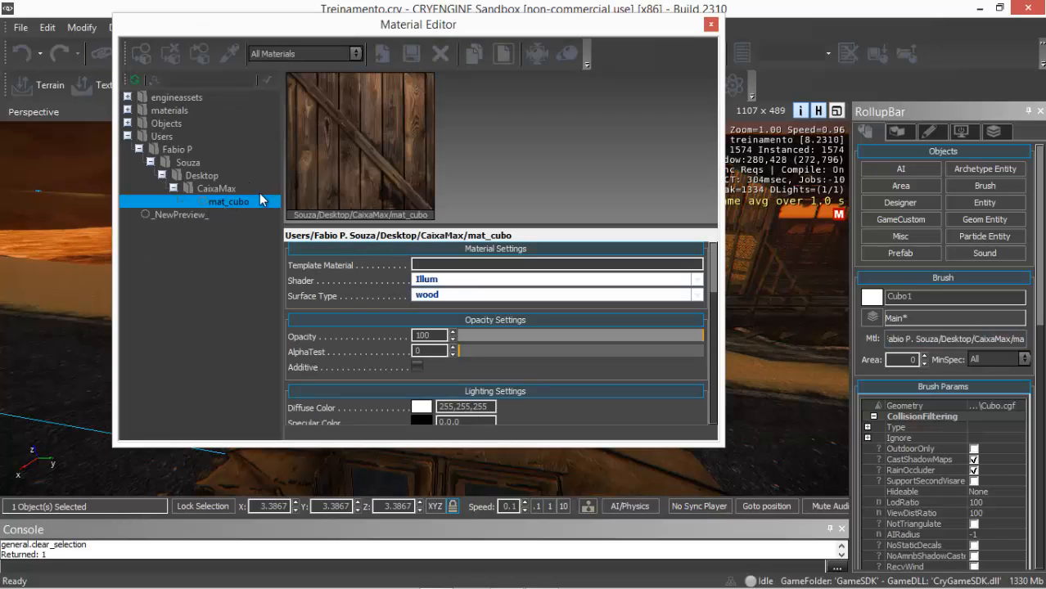
left_click(167, 152)
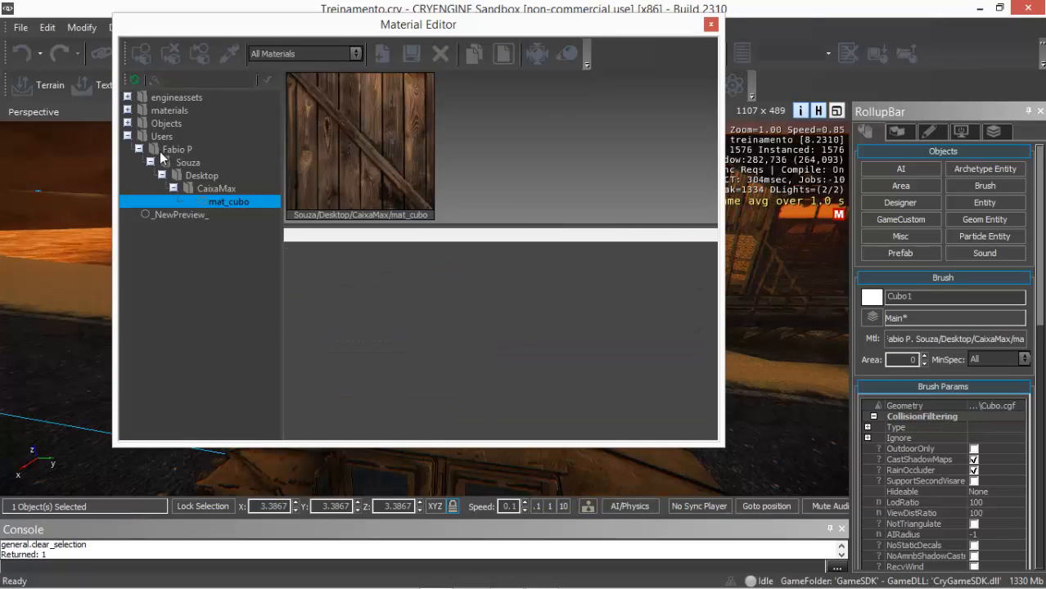
left_click(159, 137)
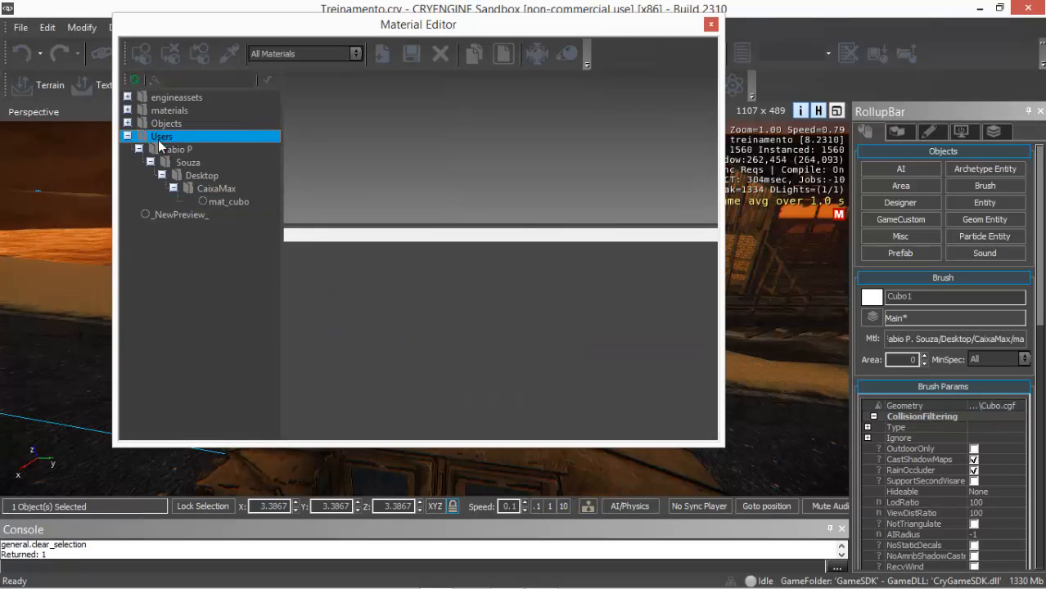
left_click(218, 201)
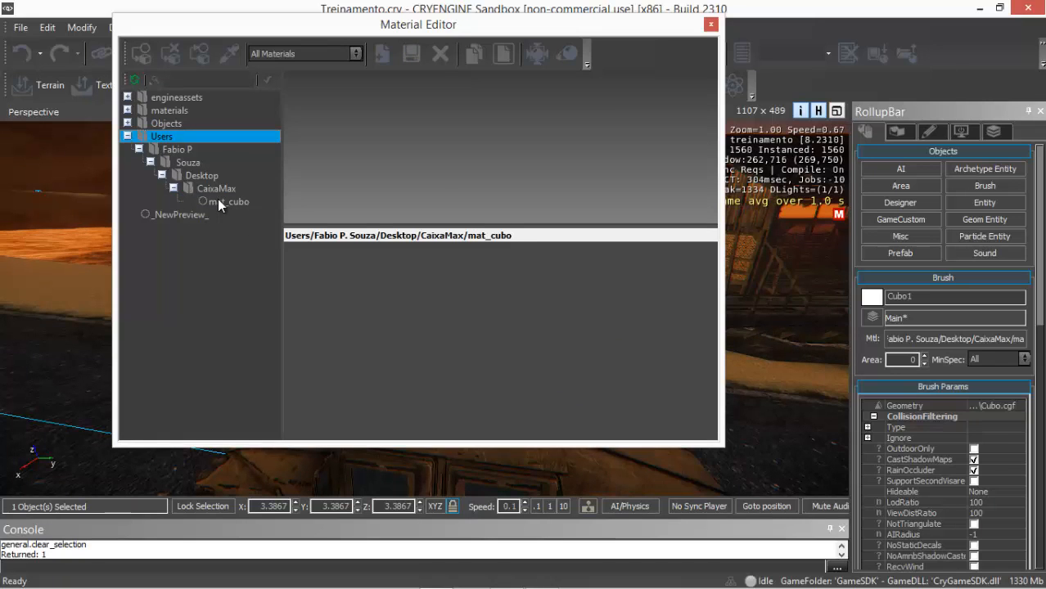
left_click(711, 25)
left_click(593, 423)
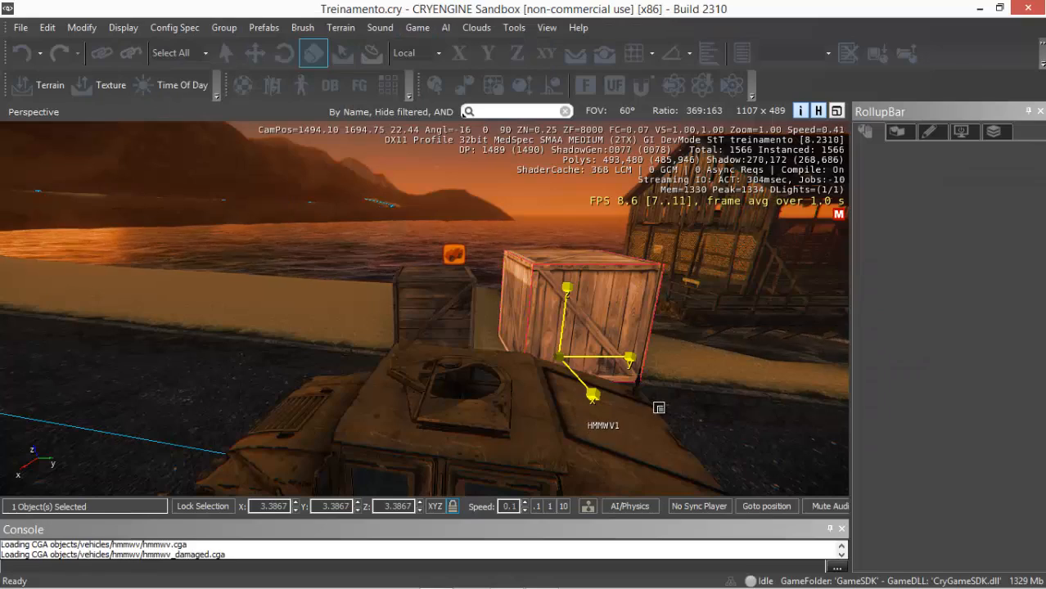
key("w")
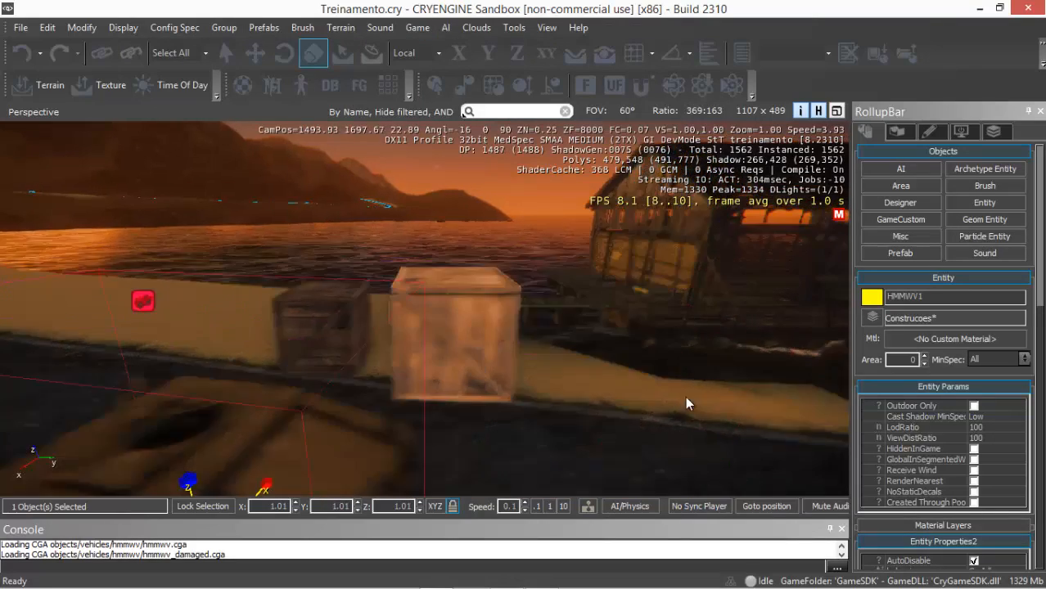
right_click_drag(631, 405, 593, 461)
left_click(594, 462)
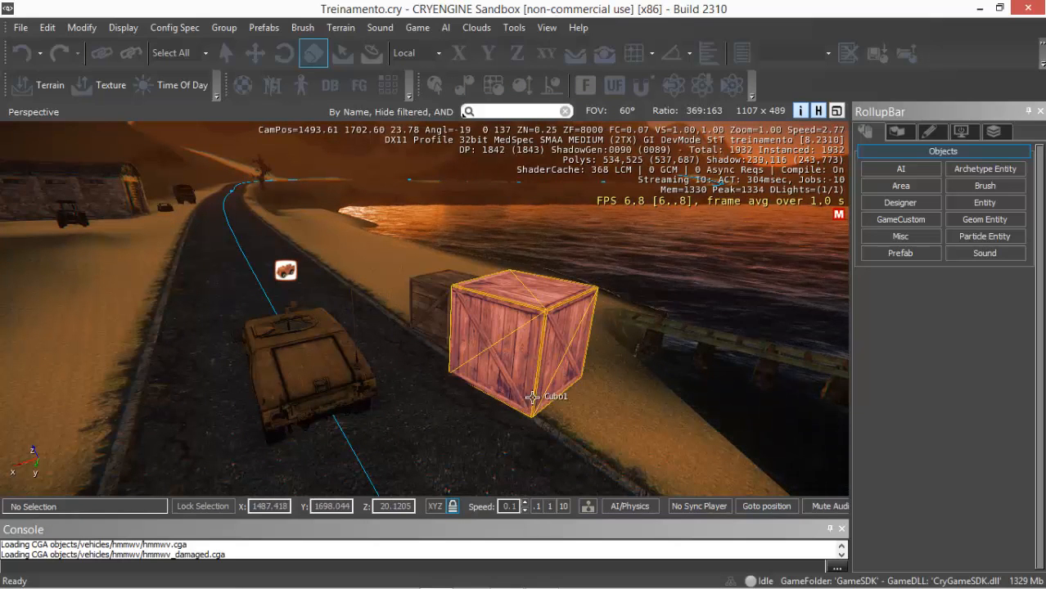
right_click_drag(466, 417, 505, 387)
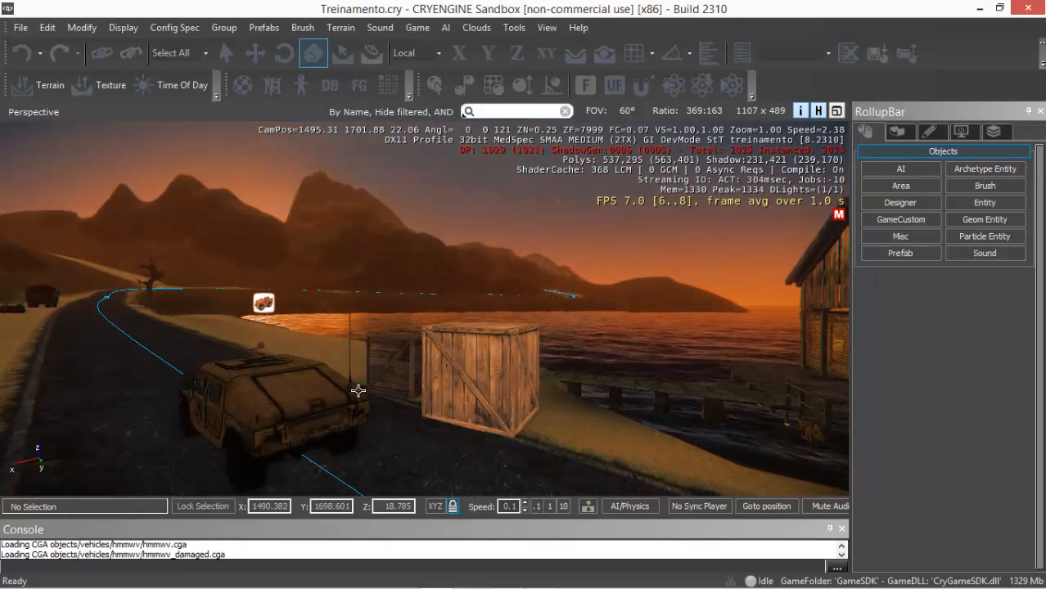